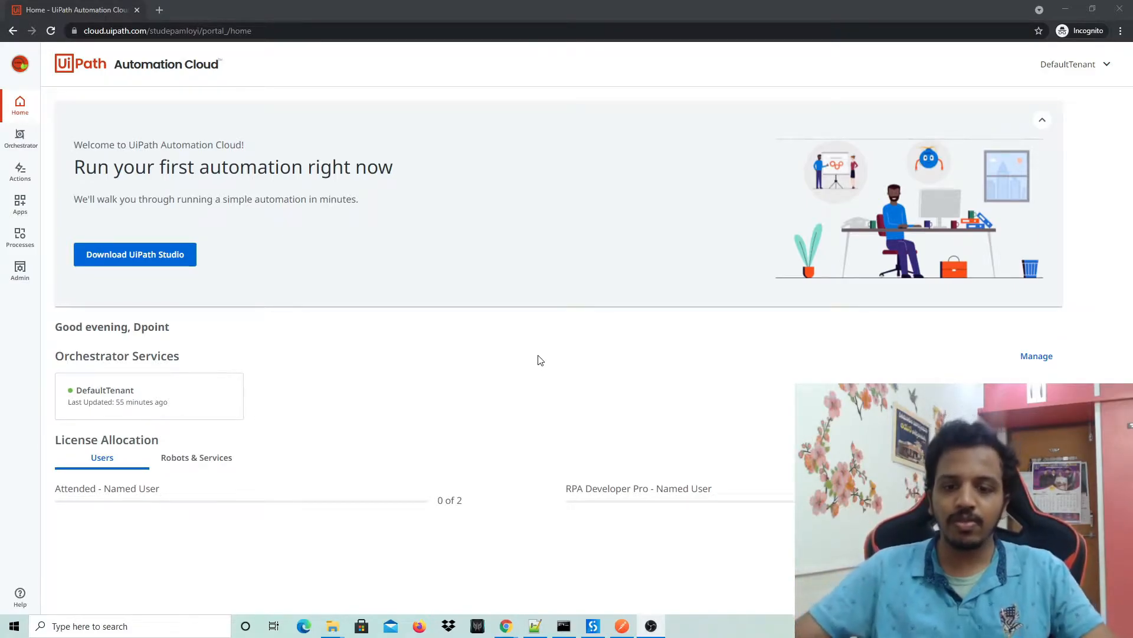
Switch to UiPath Studio, run the interaction_flow_1 workflow, answer its prompt with a name and dismiss the message box.
{"action": "left_click", "coordinate": [593, 625]}
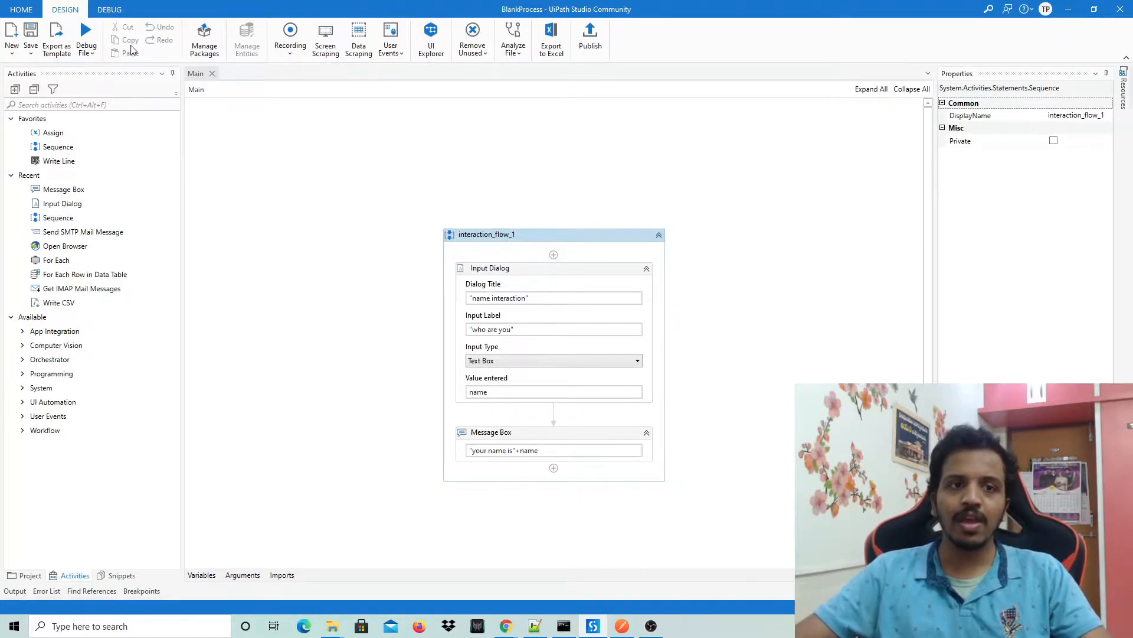
{"action": "left_click", "coordinate": [92, 53]}
{"action": "left_click", "coordinate": [81, 72]}
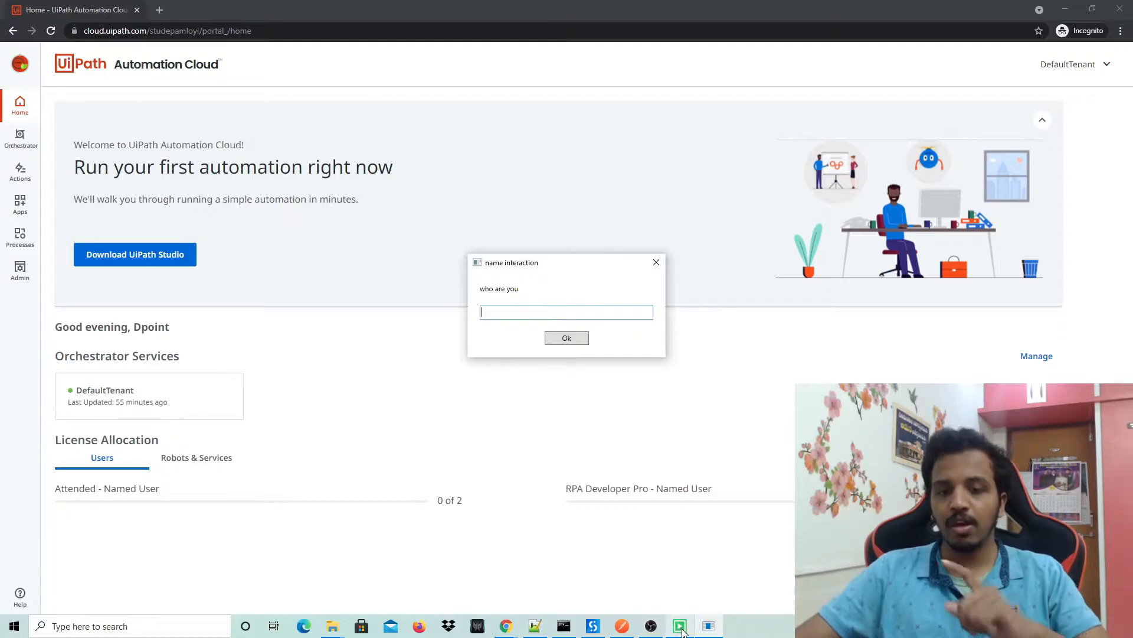
{"action": "mouse_move", "coordinate": [681, 629]}
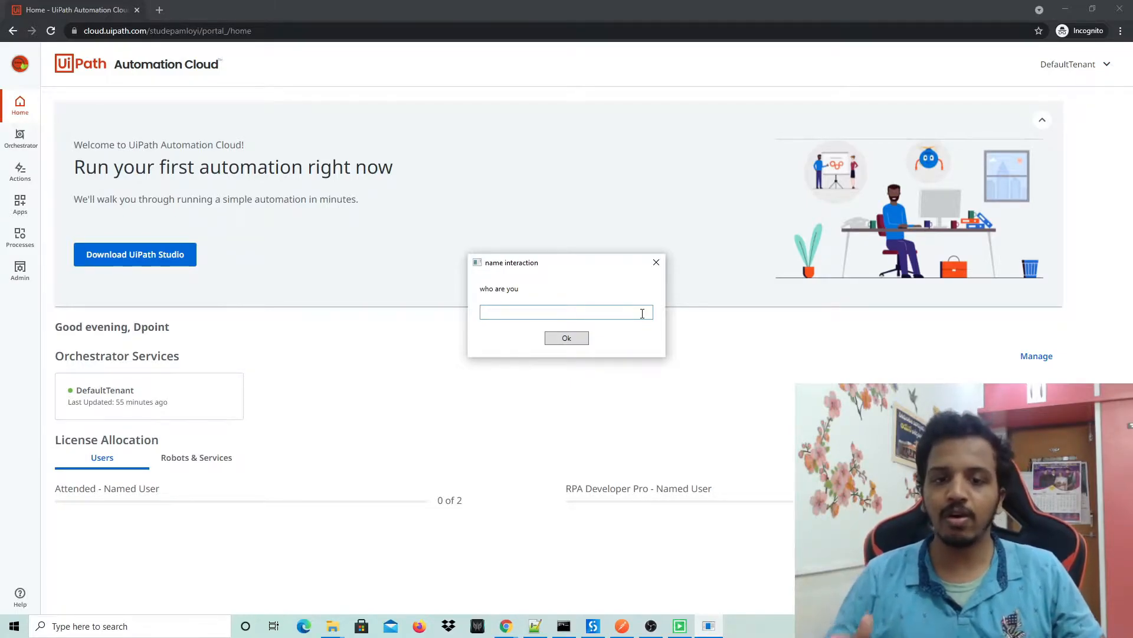
{"action": "type", "text": "dpoint"}
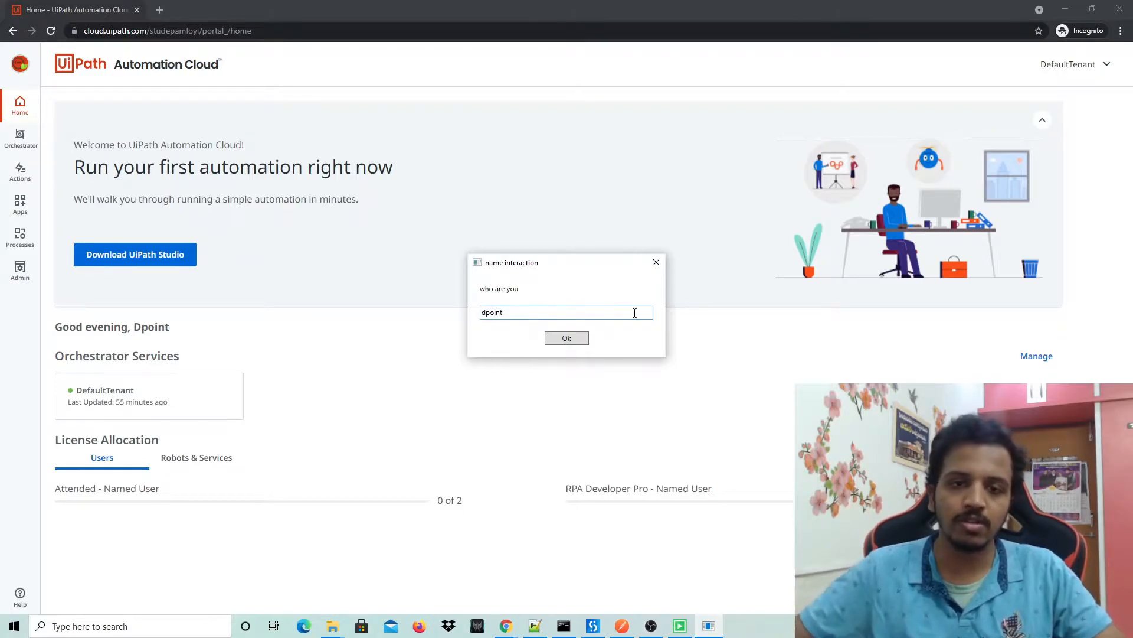
{"action": "left_click", "coordinate": [557, 338]}
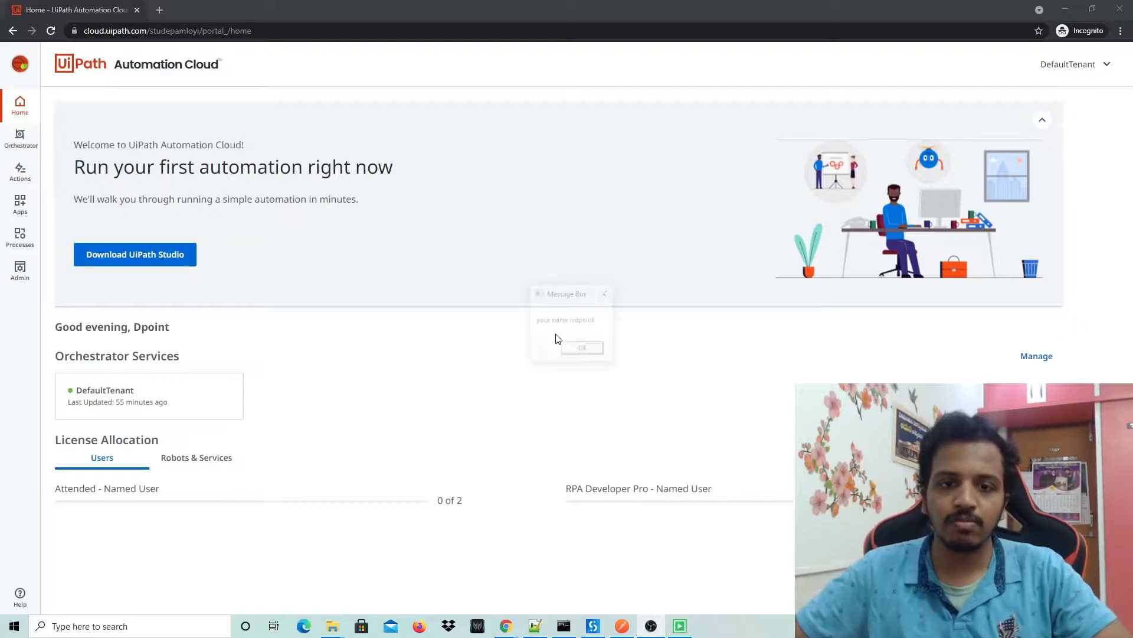
{"action": "left_click", "coordinate": [592, 352]}
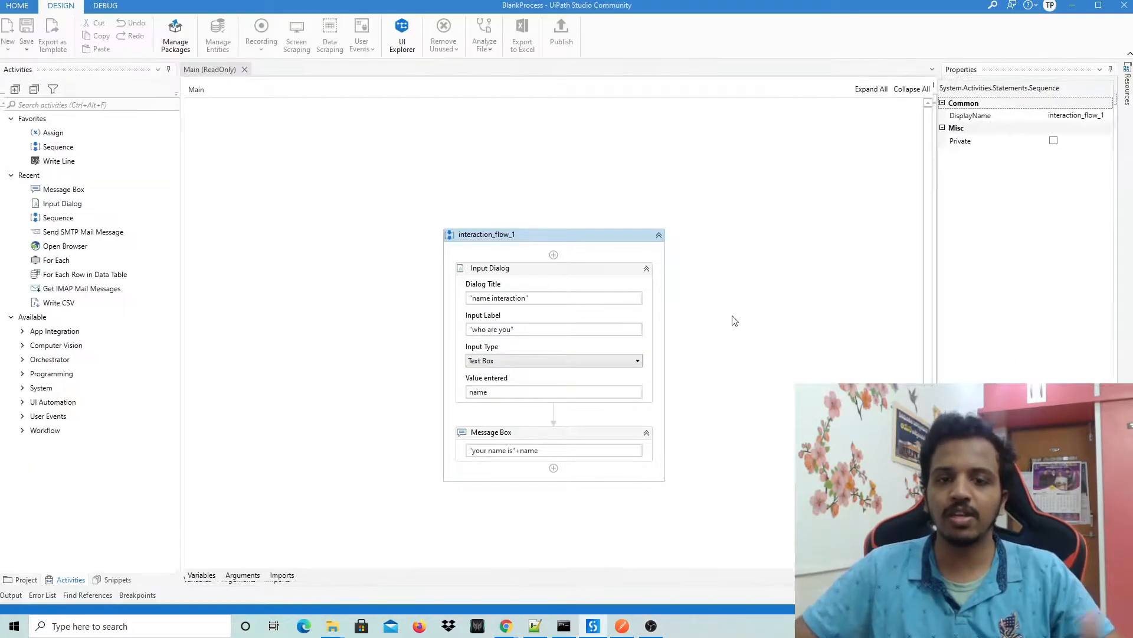
Change the Message Box expression to "your name is "+name, with a space before the closing quote, and save the workflow.
{"action": "left_click", "coordinate": [513, 451]}
{"action": "left_click", "coordinate": [600, 481]}
{"action": "left_click", "coordinate": [30, 32]}
{"action": "left_click", "coordinate": [782, 185]}
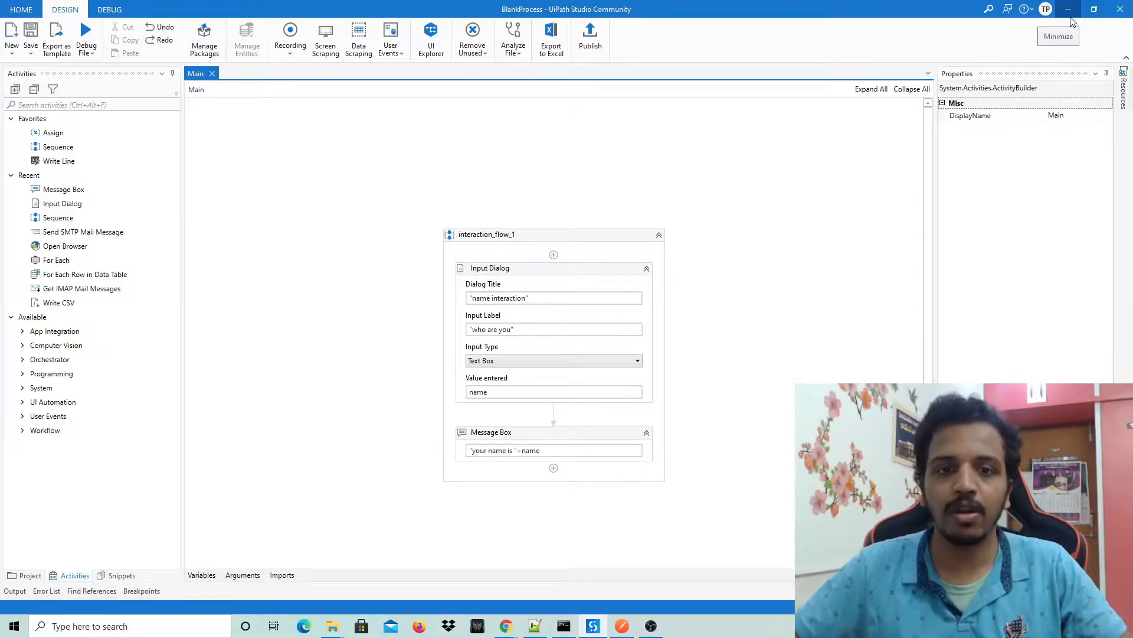
Return to UiPath Automation Cloud in the browser and delete the DefaultTenant tenant, confirming with its name.
{"action": "left_click", "coordinate": [1072, 20]}
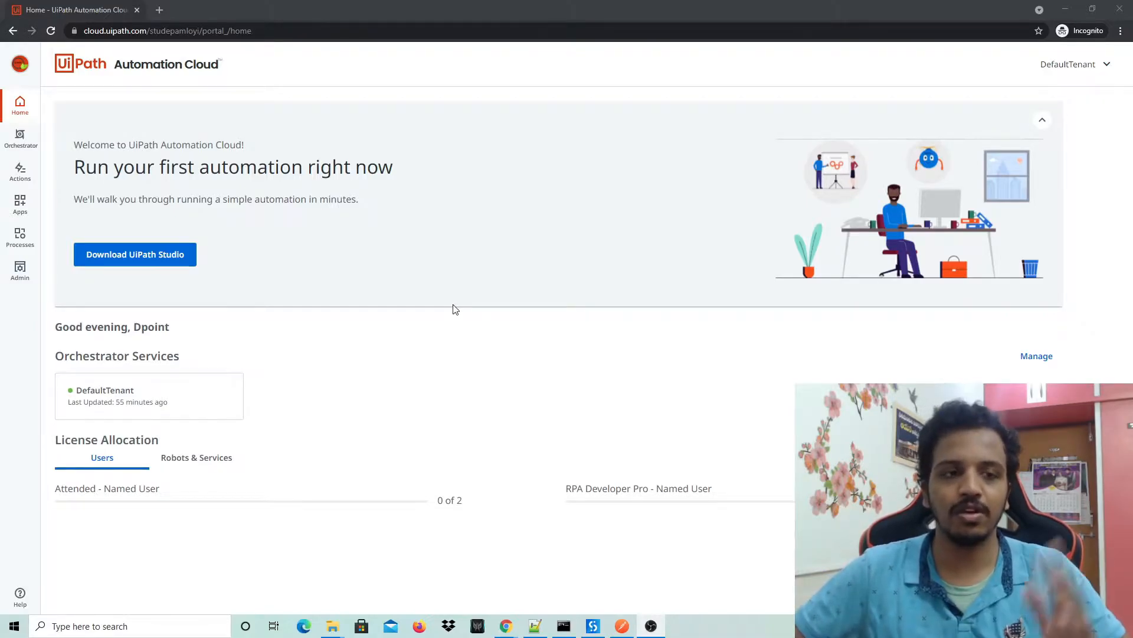
{"action": "left_click", "coordinate": [25, 282]}
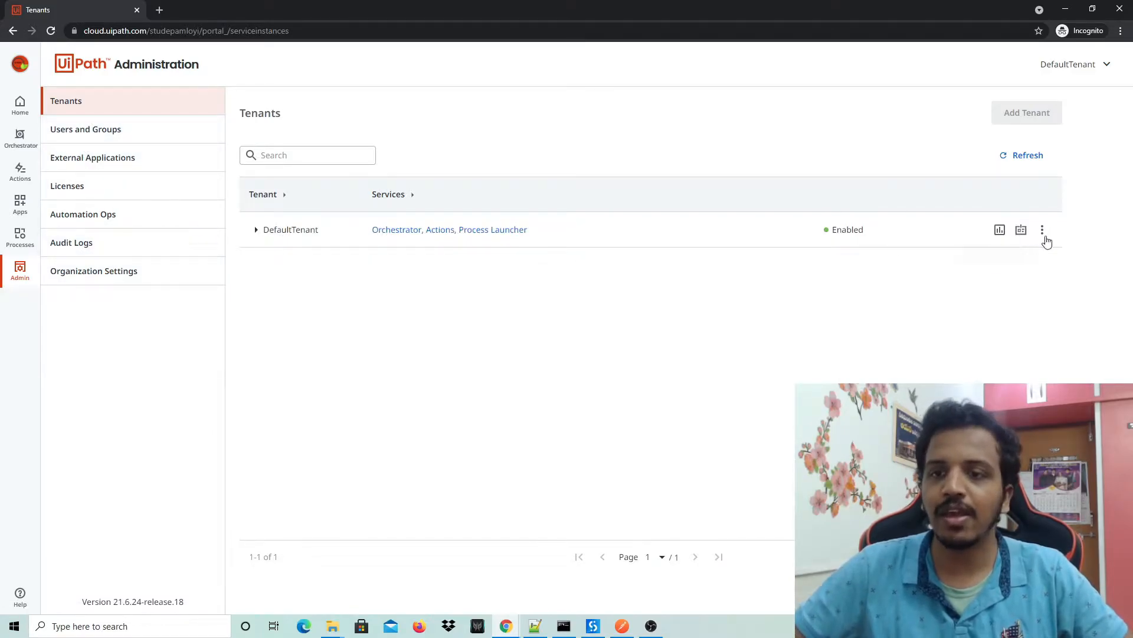
{"action": "left_click", "coordinate": [1043, 231]}
{"action": "left_click", "coordinate": [1066, 299]}
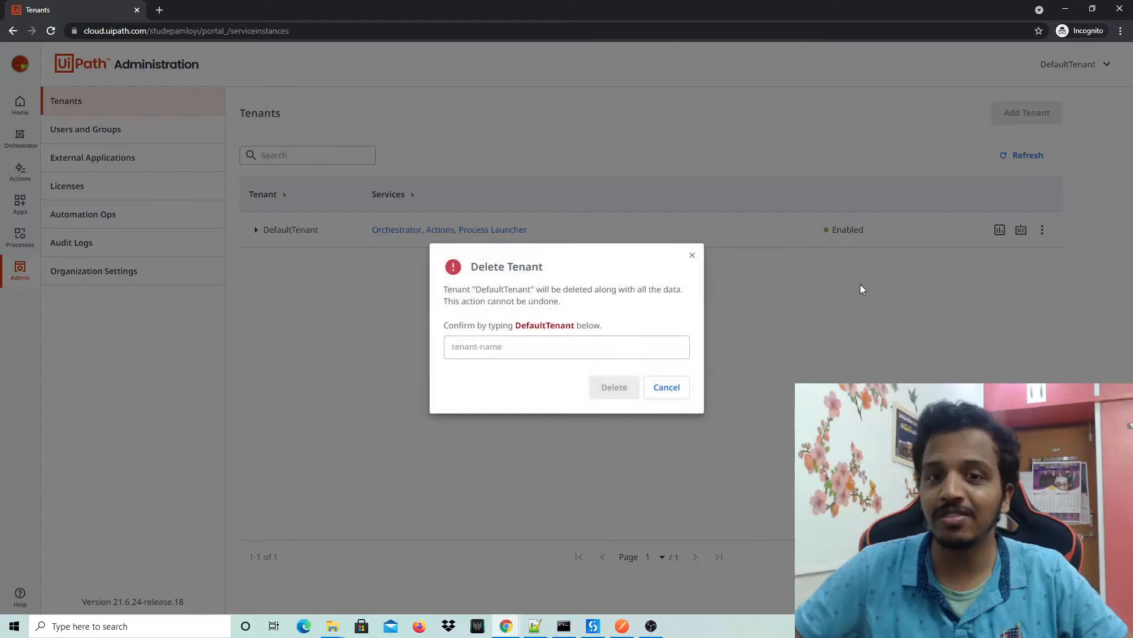
{"action": "type", "text": "De"}
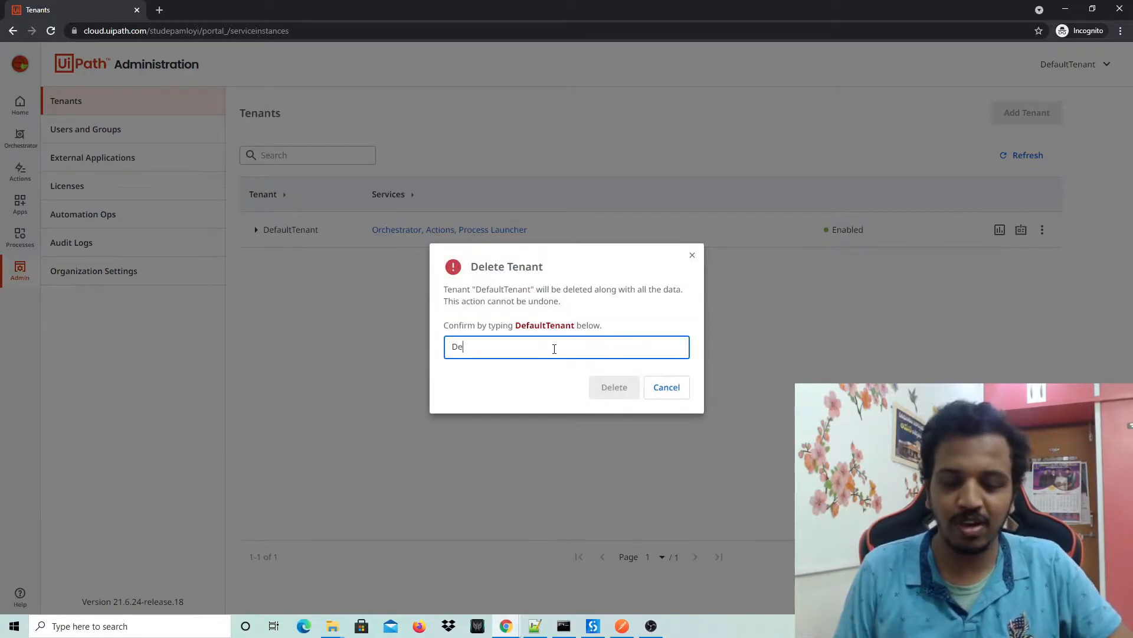
{"action": "type", "text": "faultTenant"}
{"action": "left_click", "coordinate": [619, 395]}
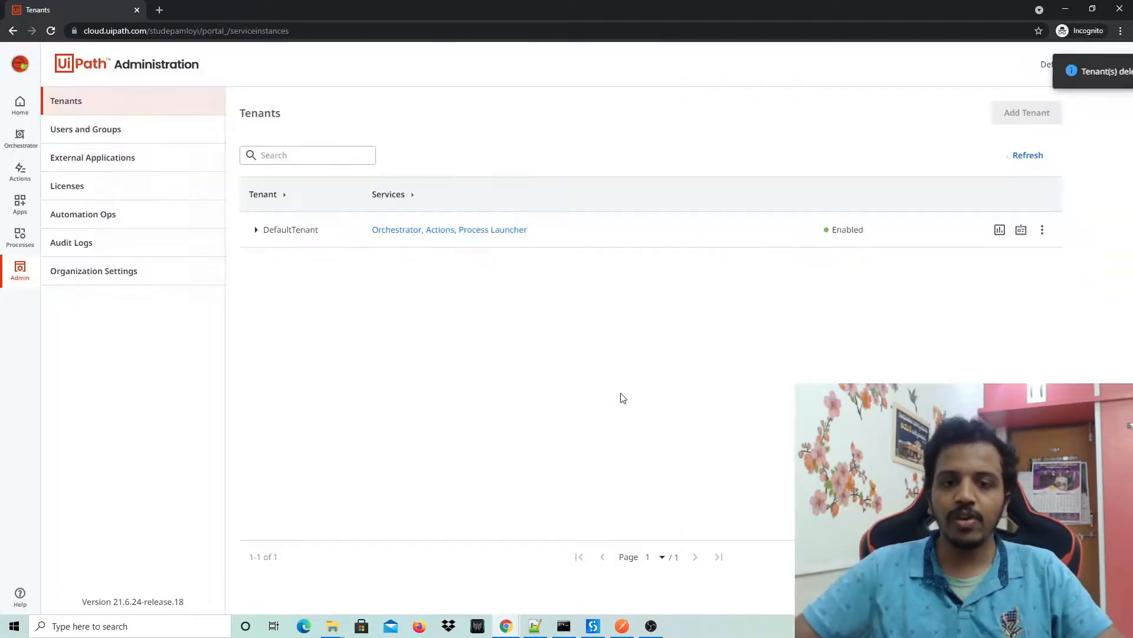
{"action": "left_click", "coordinate": [1105, 72]}
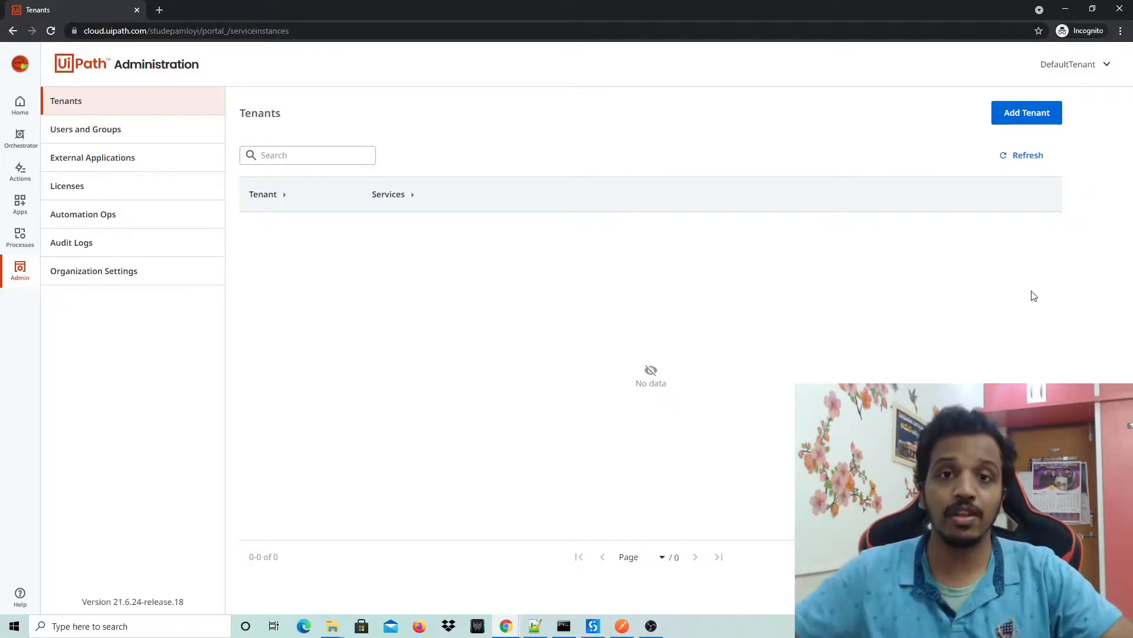
Add a tenant named tenantdpoint with the Orchestrator, Actions and Processes services.
{"action": "left_click", "coordinate": [1005, 125]}
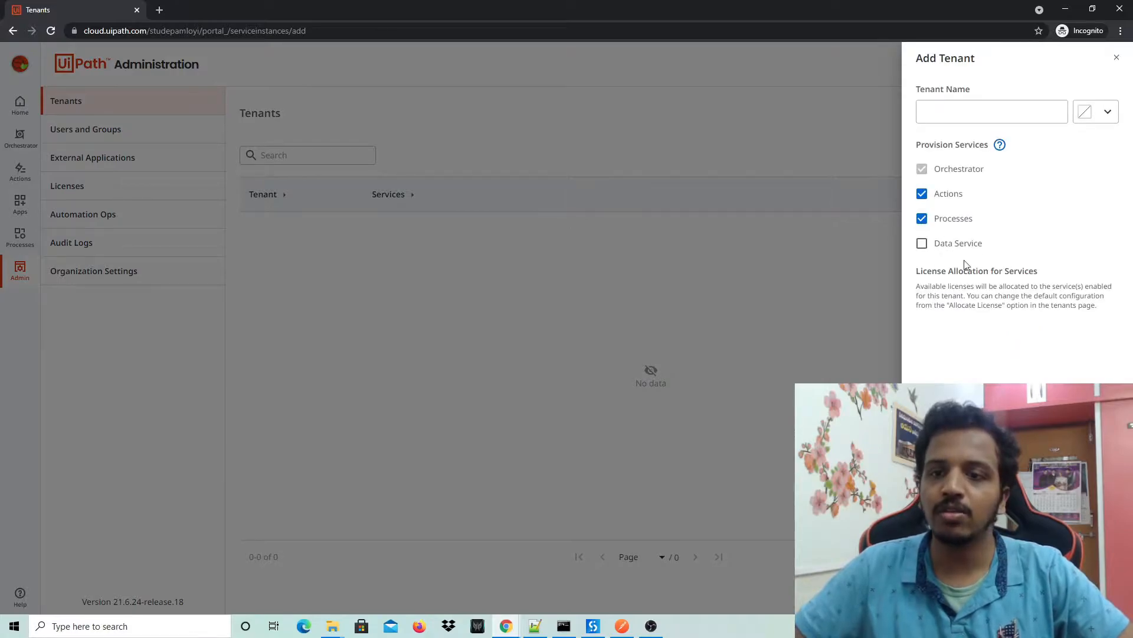
{"action": "left_click", "coordinate": [970, 111]}
{"action": "left_click", "coordinate": [969, 111]}
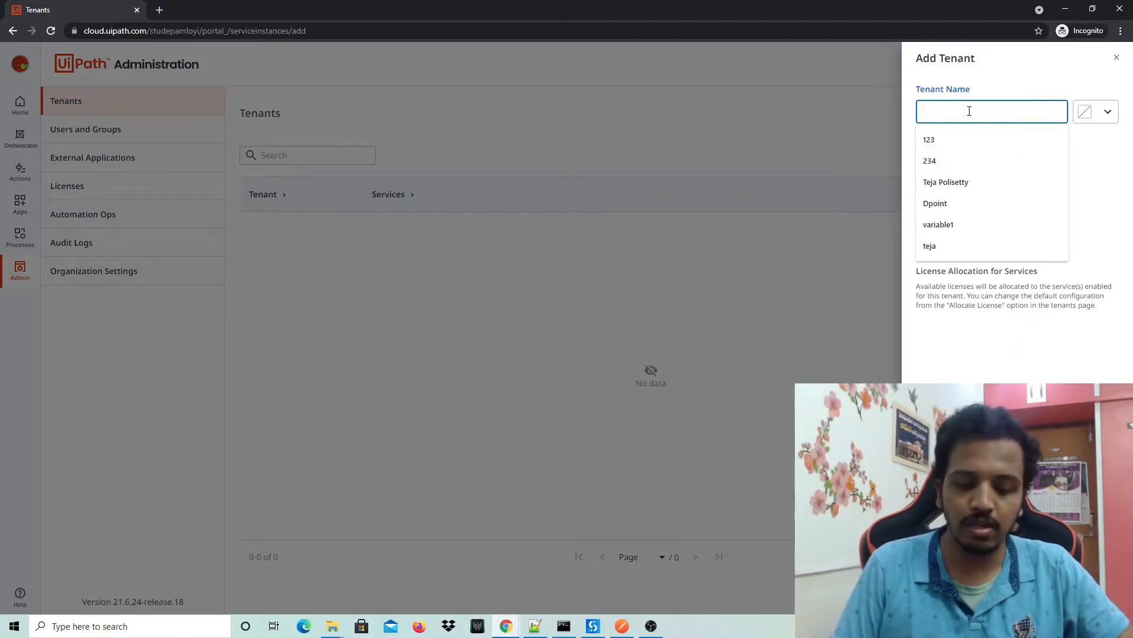
{"action": "type", "text": "tenantdp"}
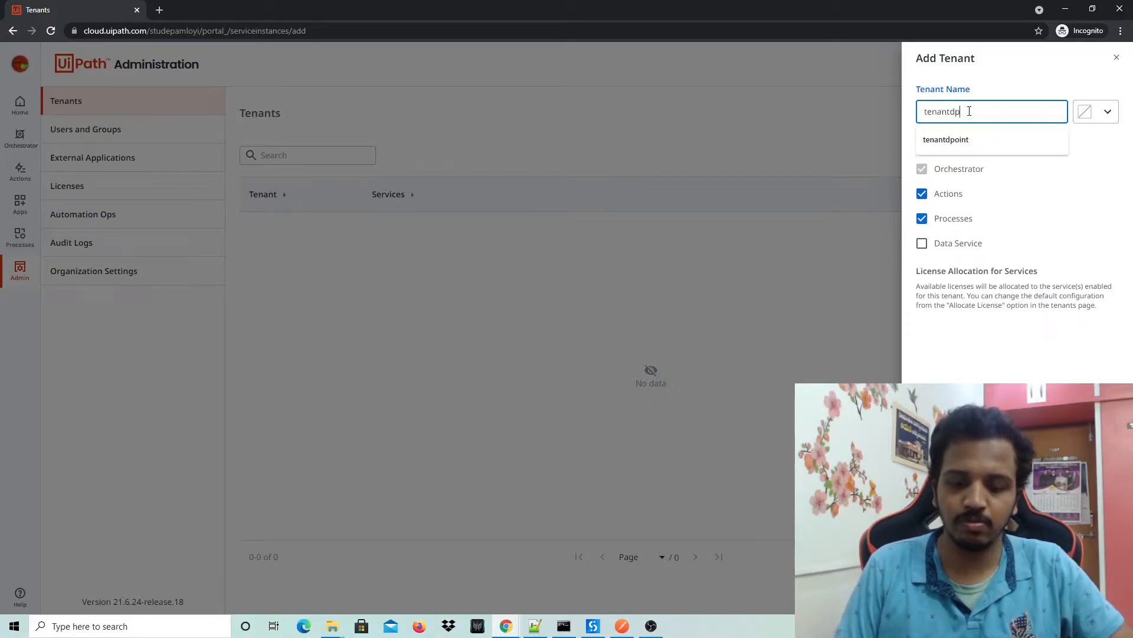
{"action": "type", "text": "oint"}
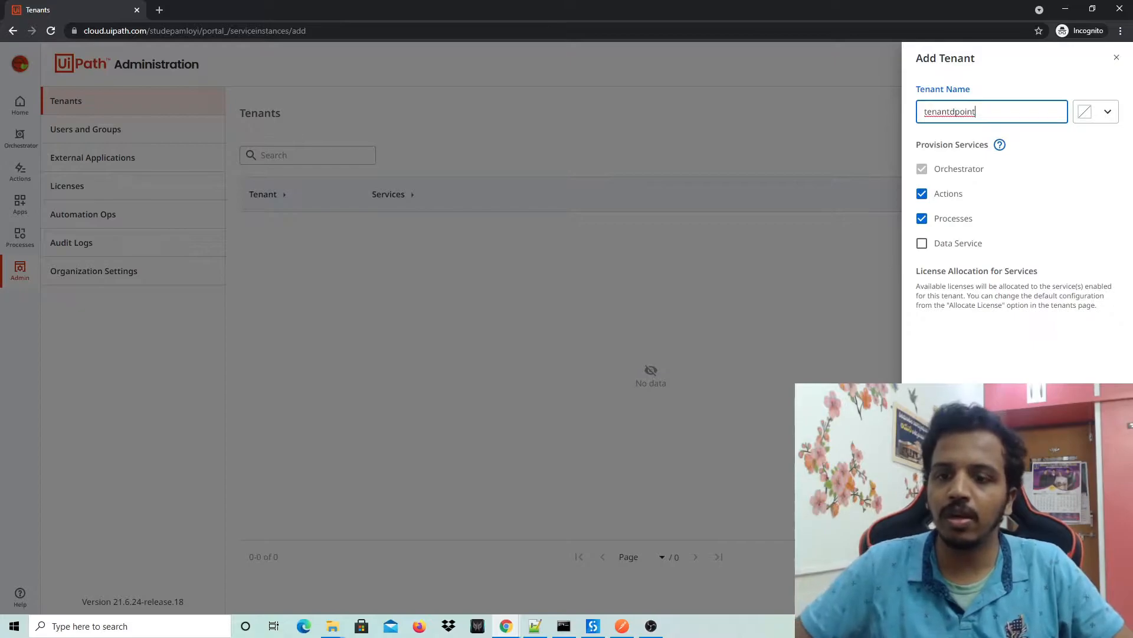
{"action": "left_click", "coordinate": [1099, 596]}
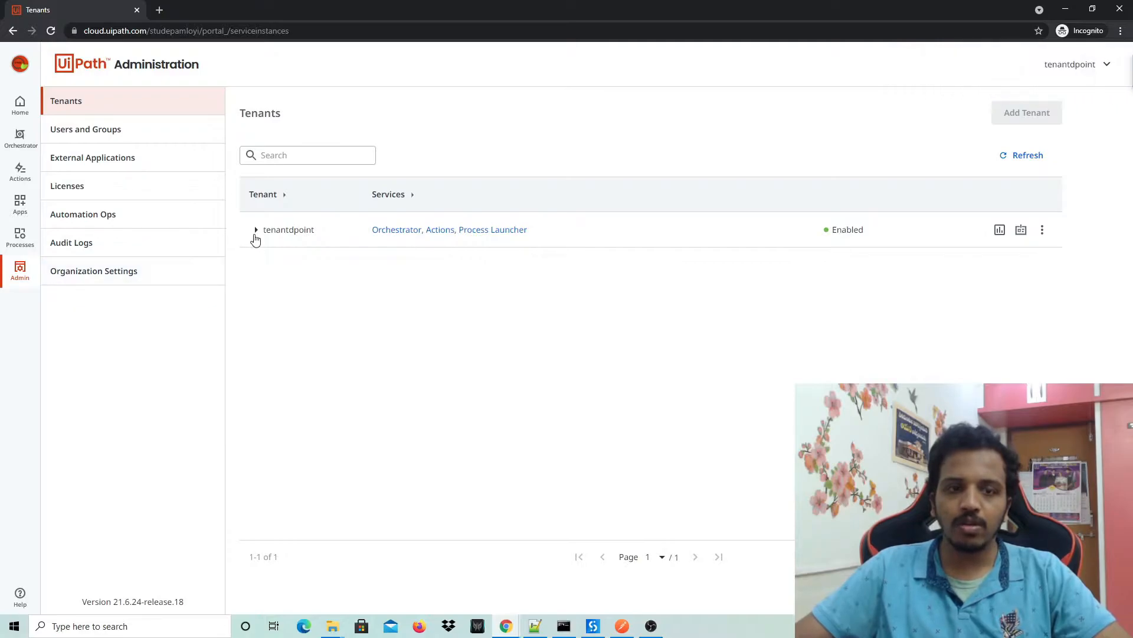
Expand the services of tenantdpoint and view the API access details of its Orchestrator service.
{"action": "left_click", "coordinate": [256, 231]}
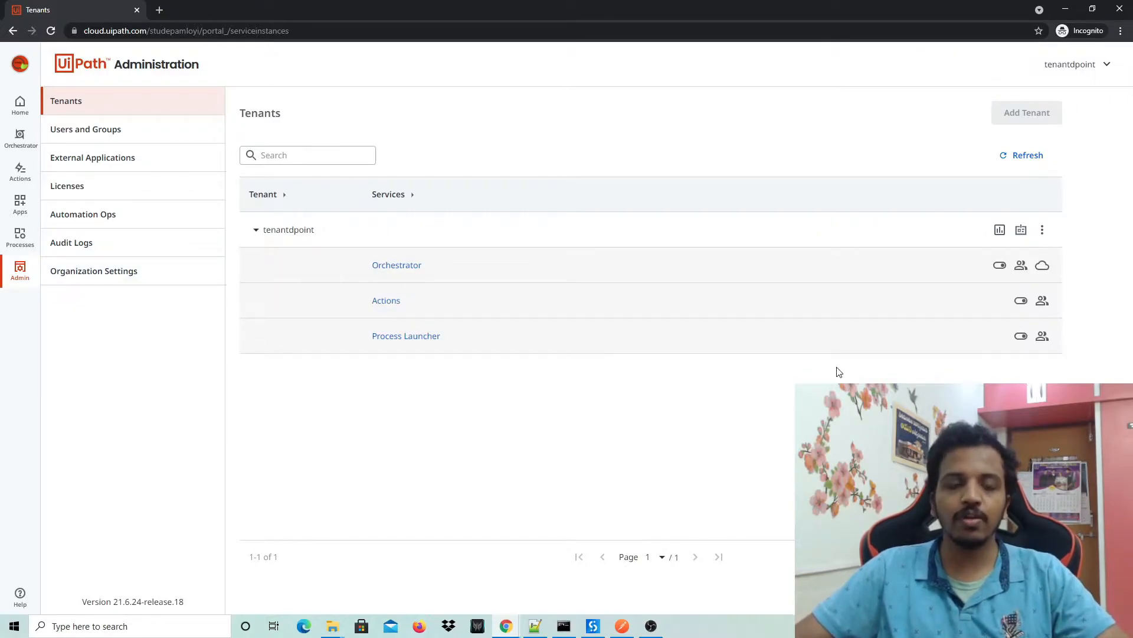
{"action": "left_click", "coordinate": [1043, 266]}
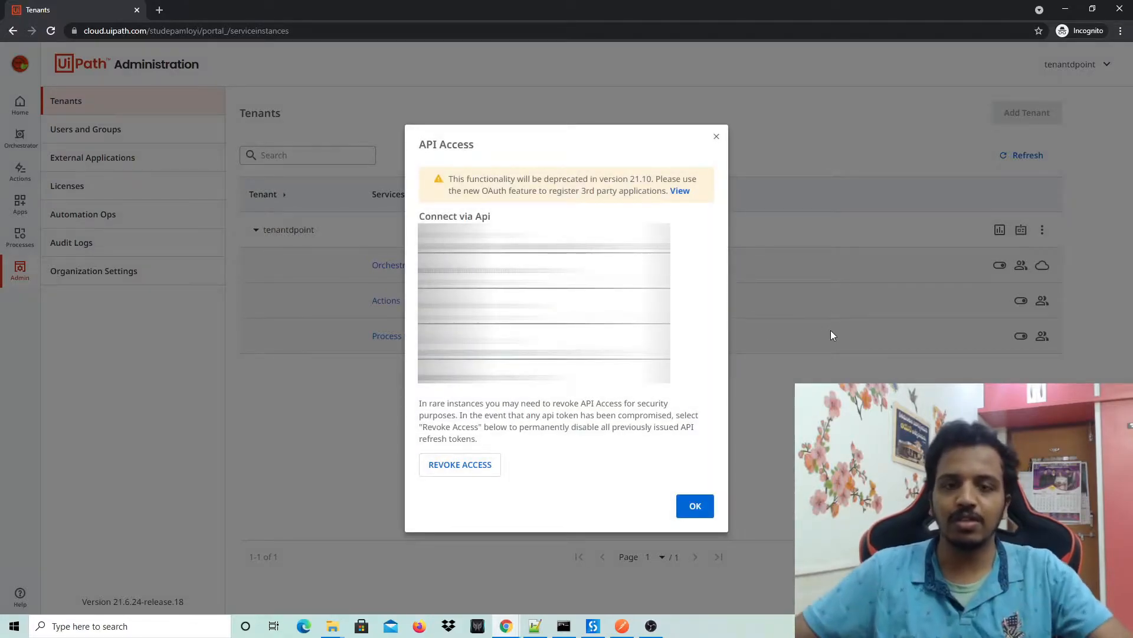
{"action": "left_click", "coordinate": [715, 140]}
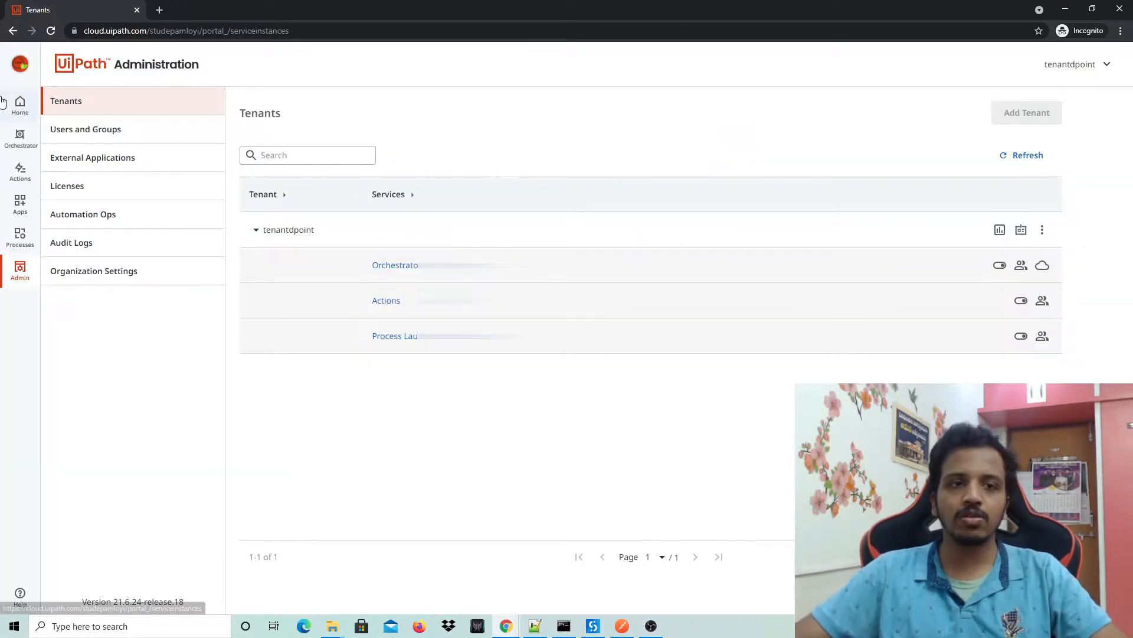
Open the Orchestrator service of tenantdpoint from the Automation Cloud home page and skip the introductory tour.
{"action": "left_click", "coordinate": [31, 120]}
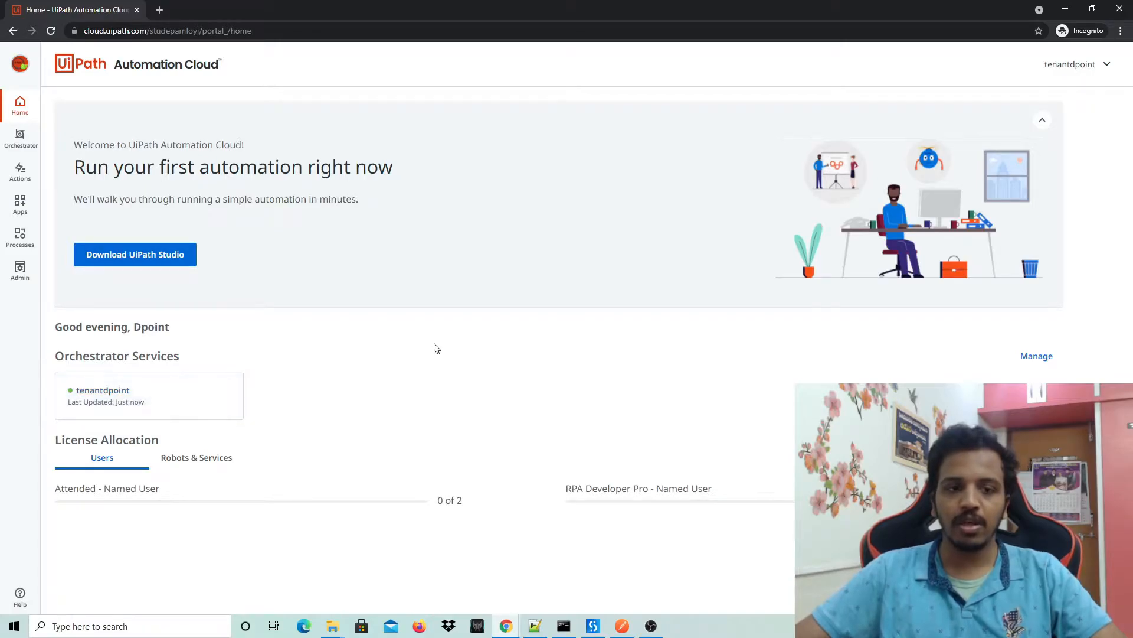
{"action": "left_click", "coordinate": [180, 398]}
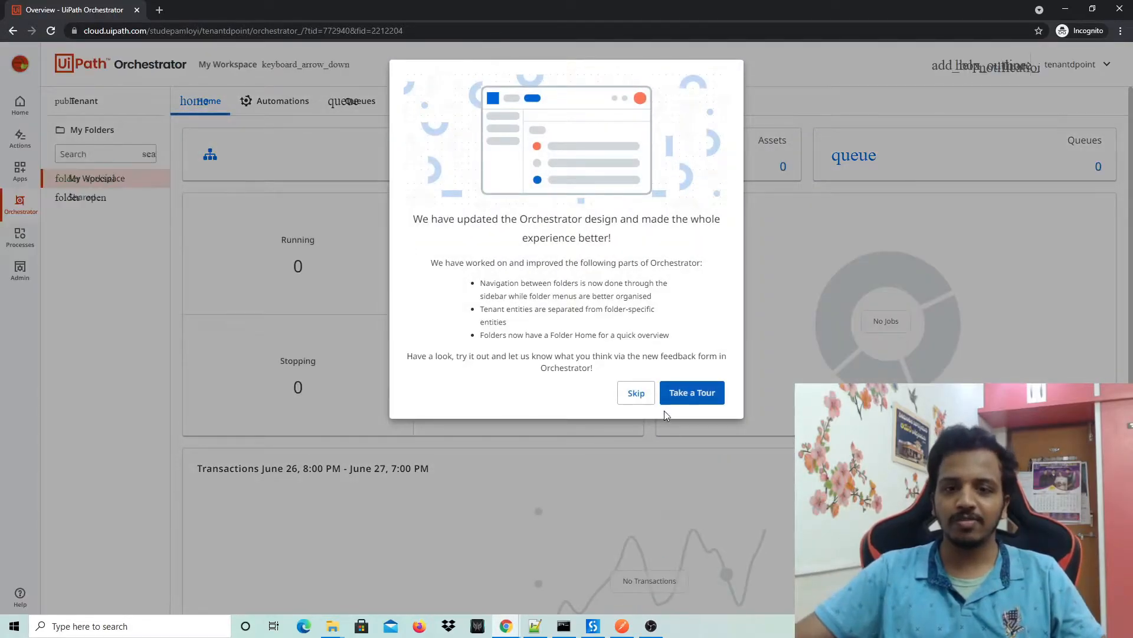
{"action": "left_click", "coordinate": [635, 392]}
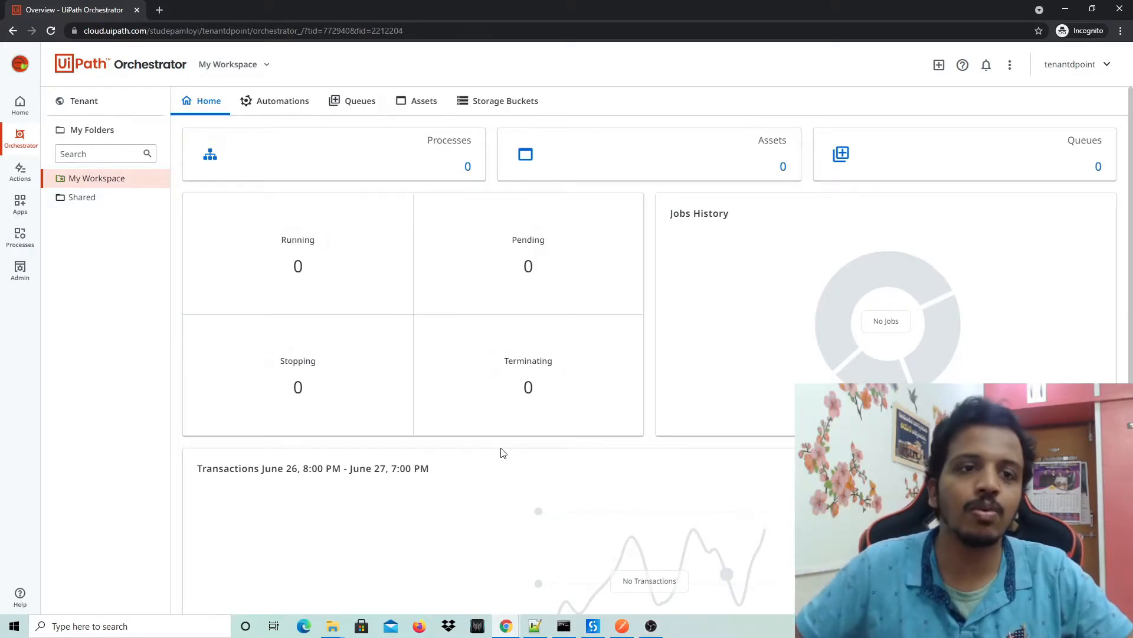
Create a tenant folder named demoProject that uses the tenant package feed.
{"action": "left_click", "coordinate": [83, 101]}
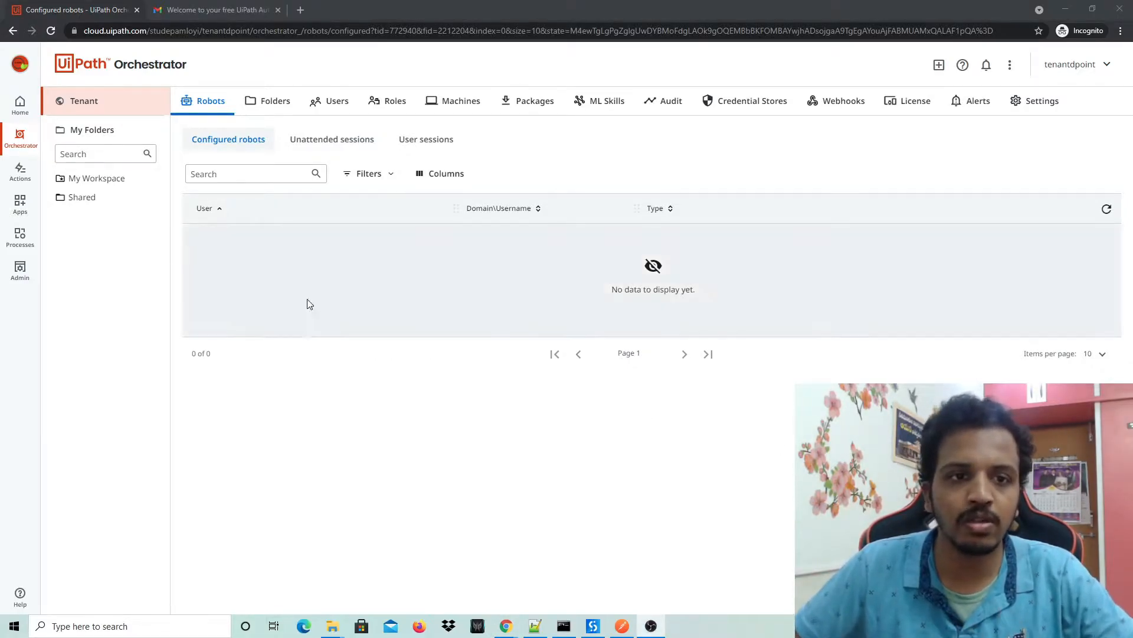
{"action": "left_click", "coordinate": [267, 110]}
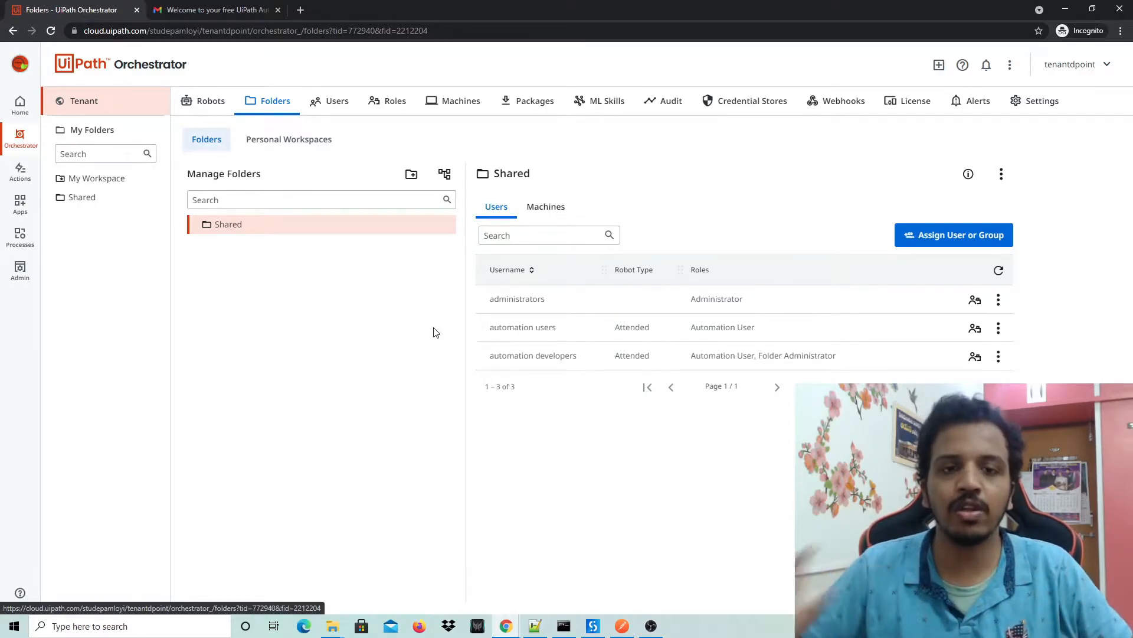
{"action": "left_click", "coordinate": [412, 173]}
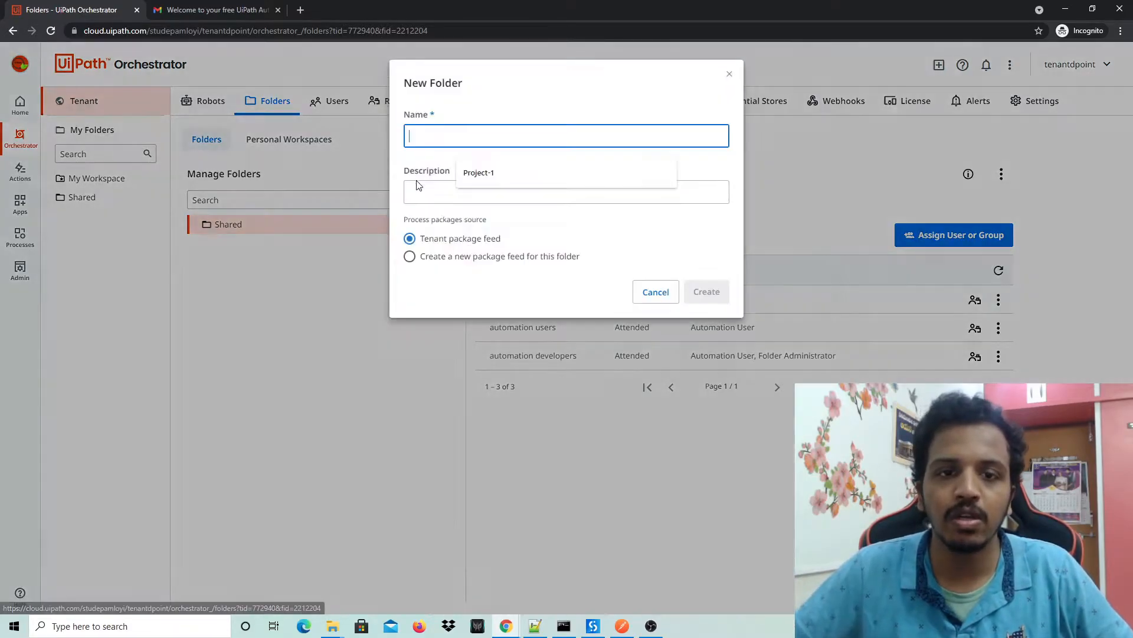
{"action": "type", "text": "demoProject"}
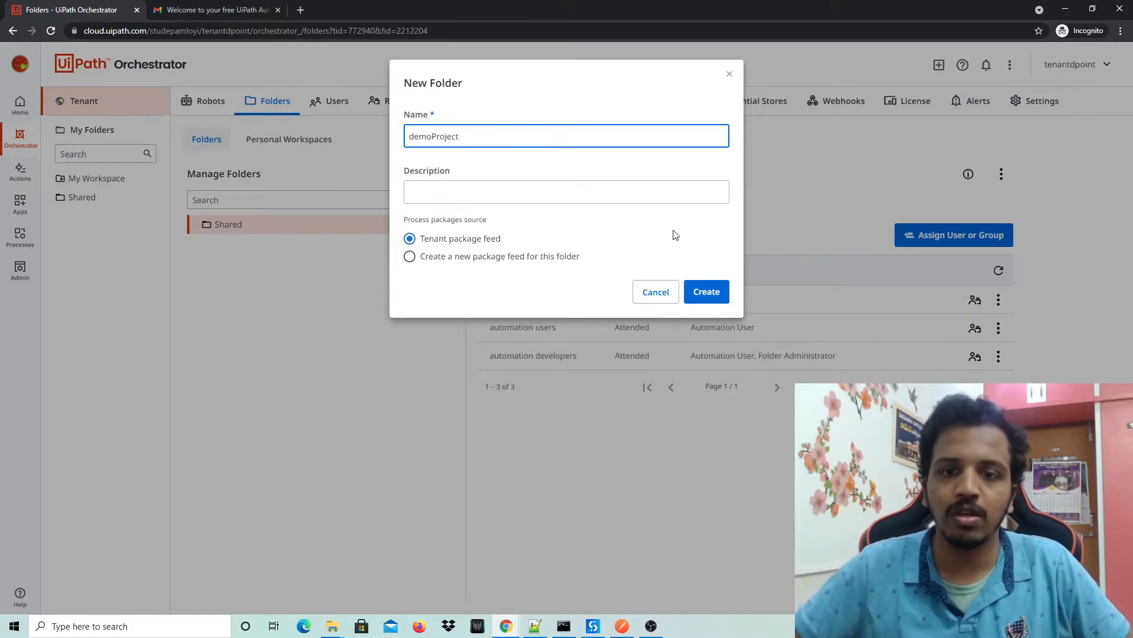
{"action": "left_click", "coordinate": [712, 293]}
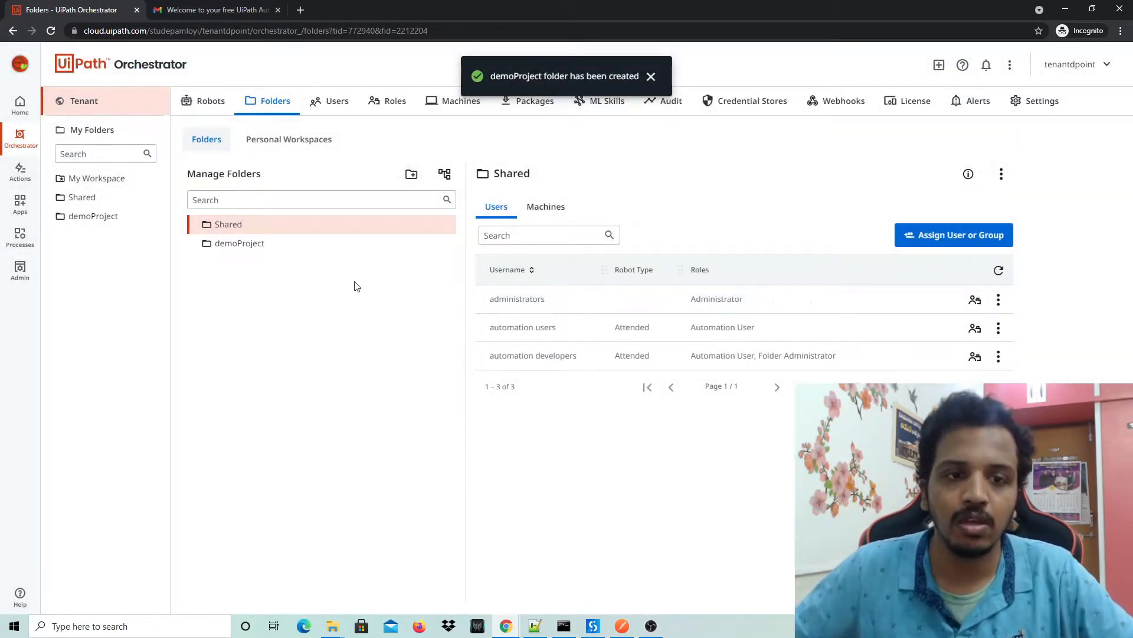
Review the users and machines assigned to the demoProject folder and its overview page.
{"action": "left_click", "coordinate": [317, 255]}
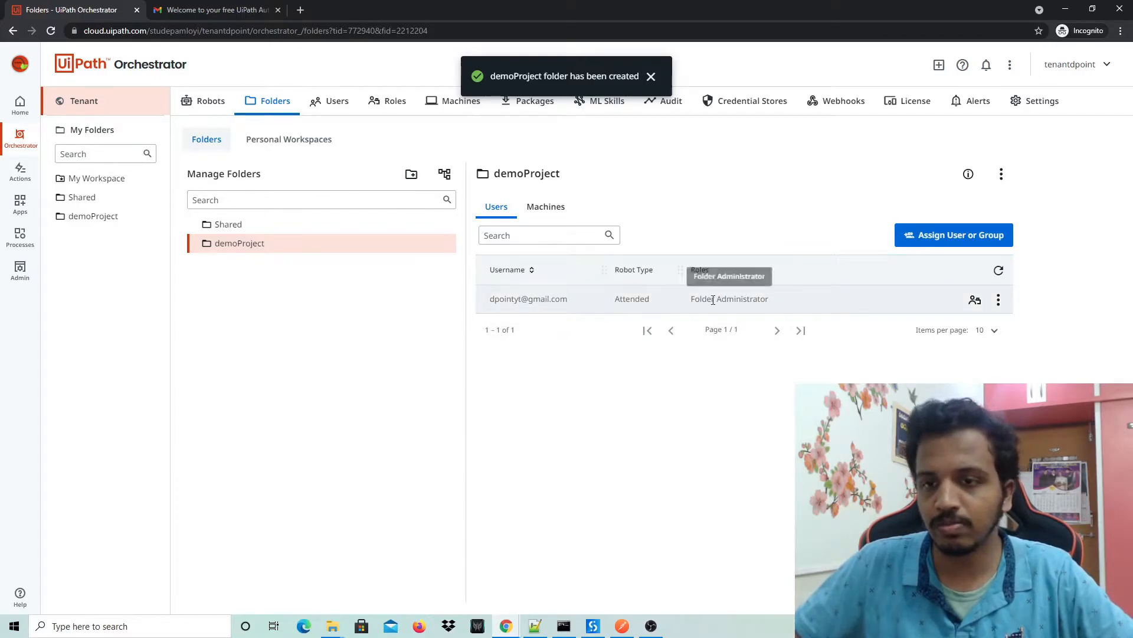
{"action": "left_click", "coordinate": [546, 207]}
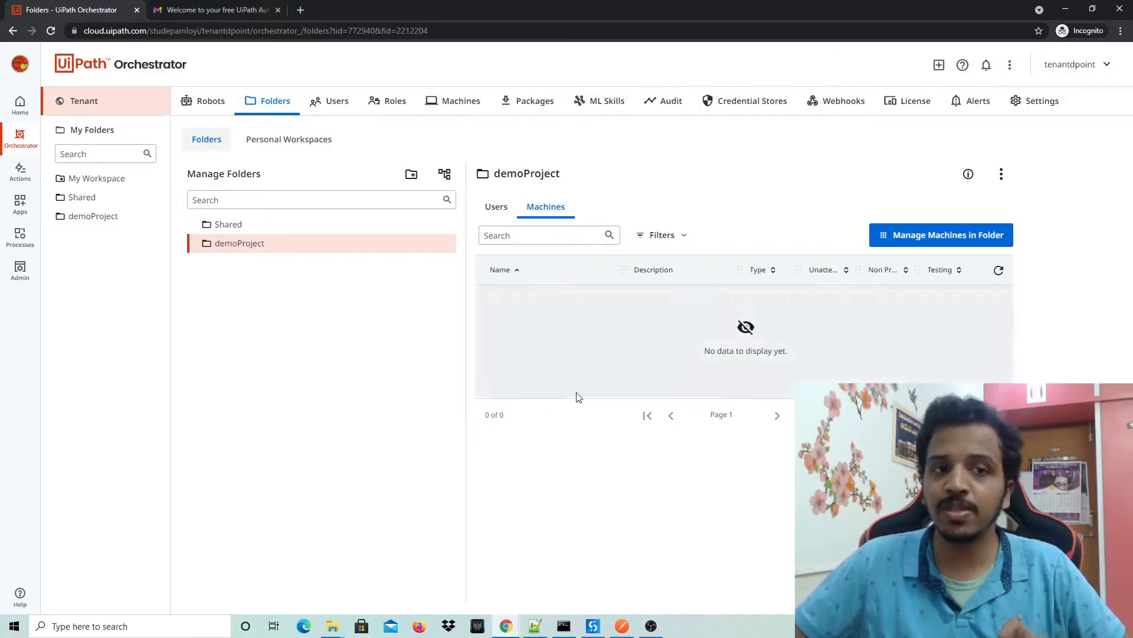
{"action": "left_click", "coordinate": [96, 220]}
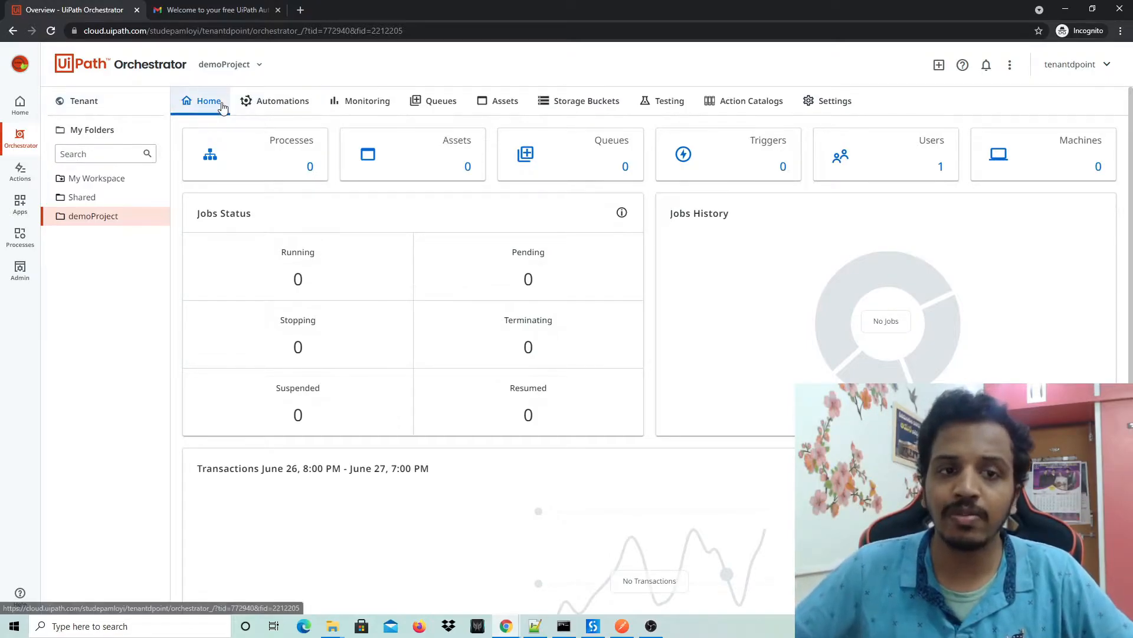
Return to the tenant level, check its folder management page and view the list of tenant users.
{"action": "left_click", "coordinate": [101, 106]}
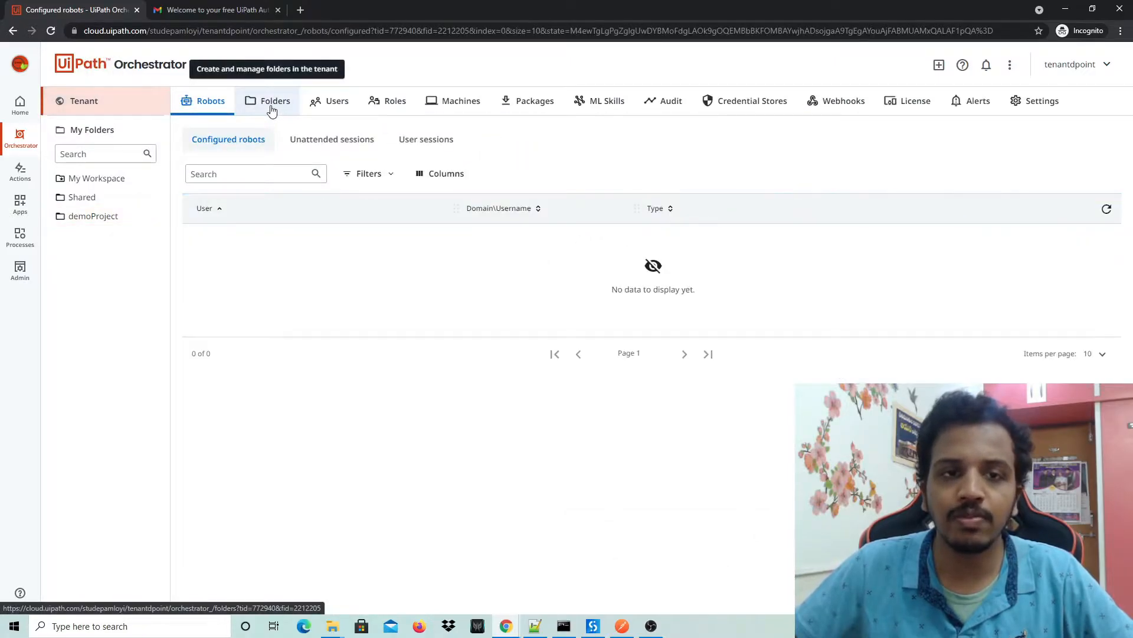
{"action": "left_click", "coordinate": [271, 110]}
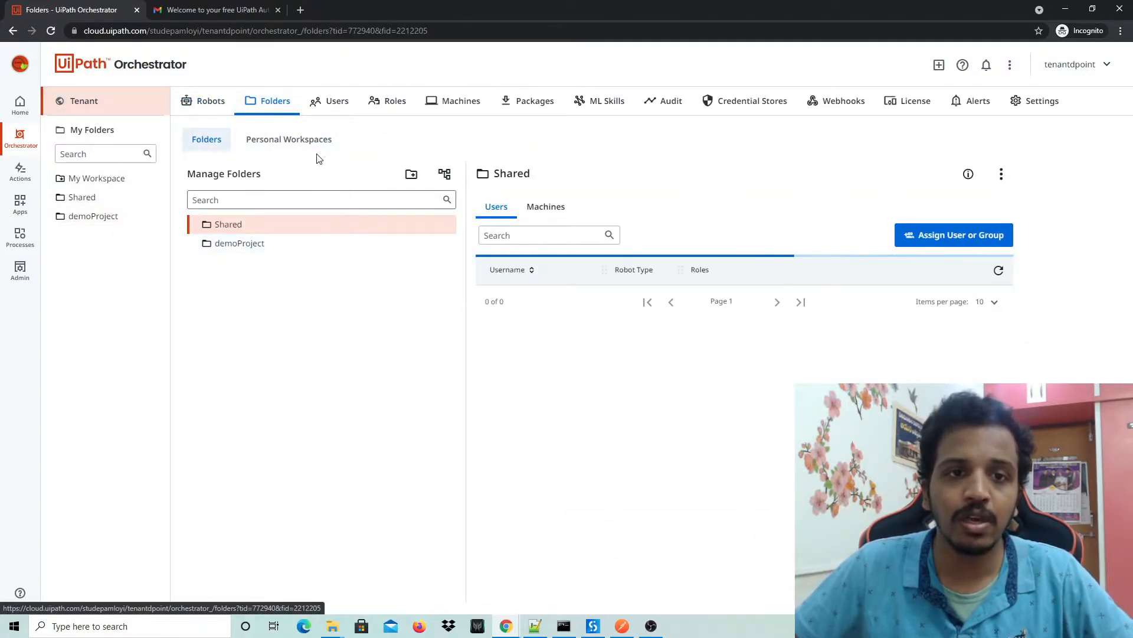
{"action": "left_click", "coordinate": [348, 102]}
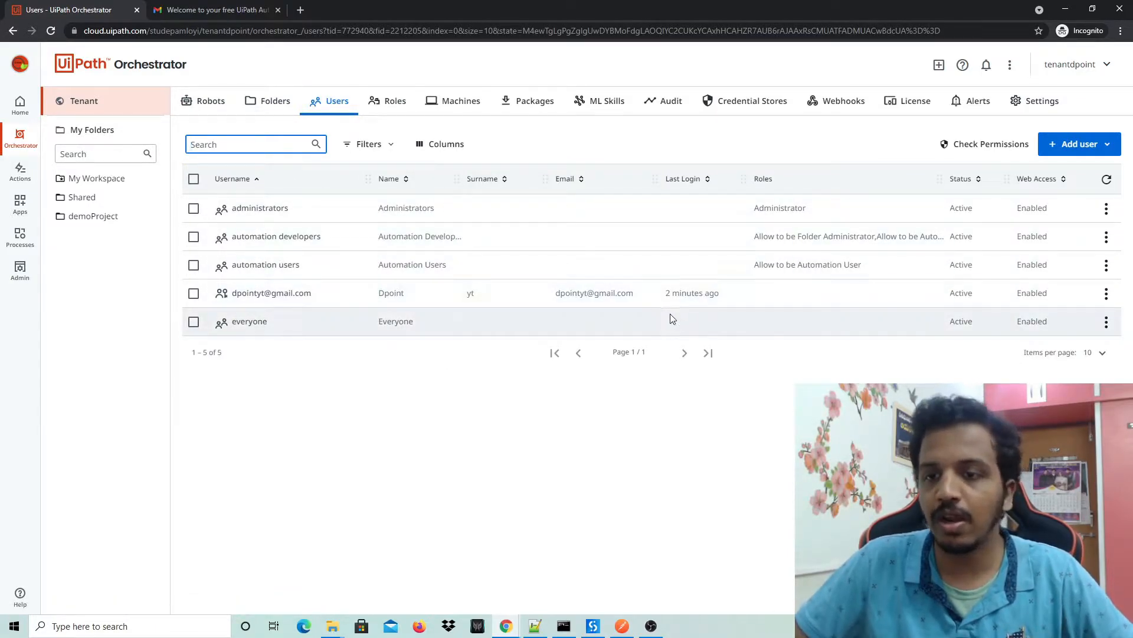
Check the status of the tenant's signed-in individual user and open that user's account for editing.
{"action": "double_click", "coordinate": [961, 295]}
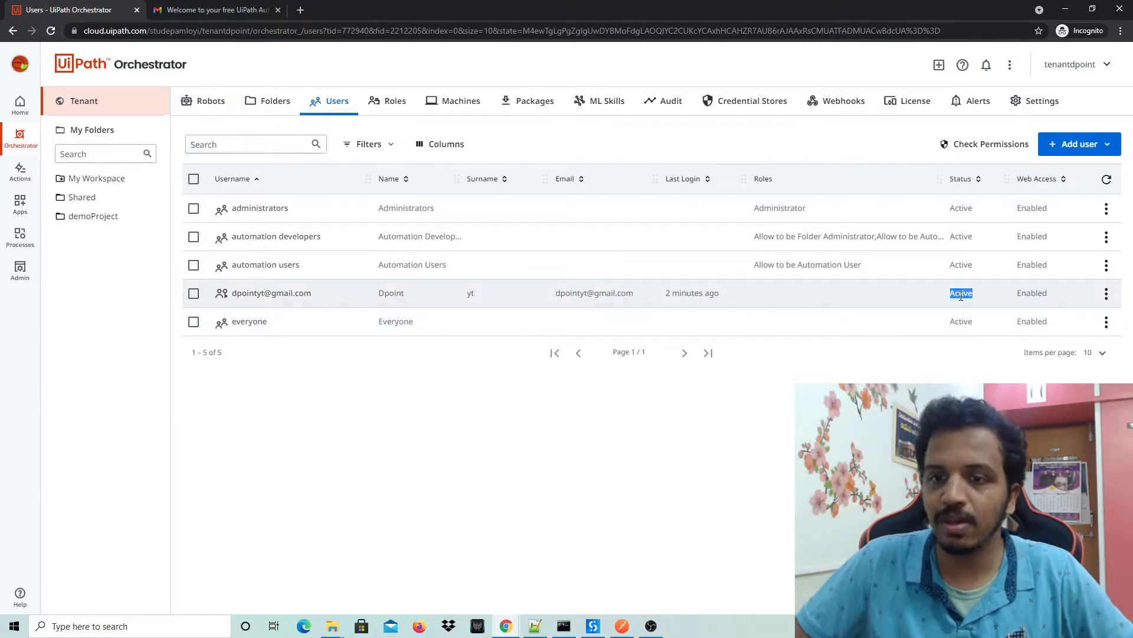
{"action": "left_click", "coordinate": [1106, 294]}
{"action": "left_click", "coordinate": [1084, 321]}
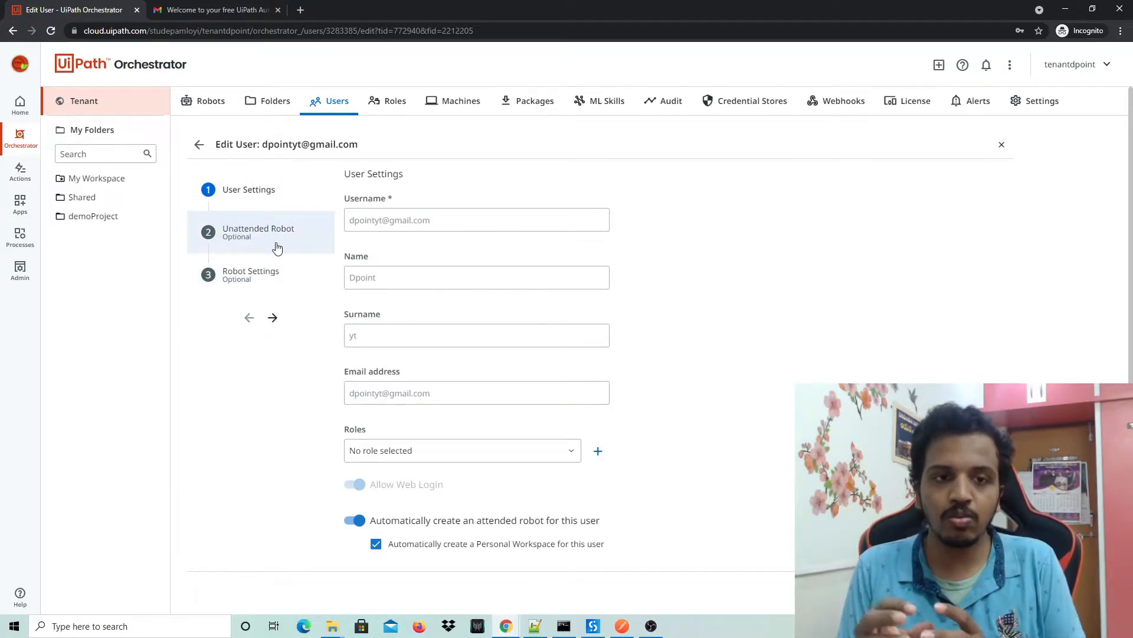
Close the e-mail page and open the Automation Cloud home page in a separate browser tab.
{"action": "left_click", "coordinate": [278, 10]}
{"action": "right_click", "coordinate": [23, 111]}
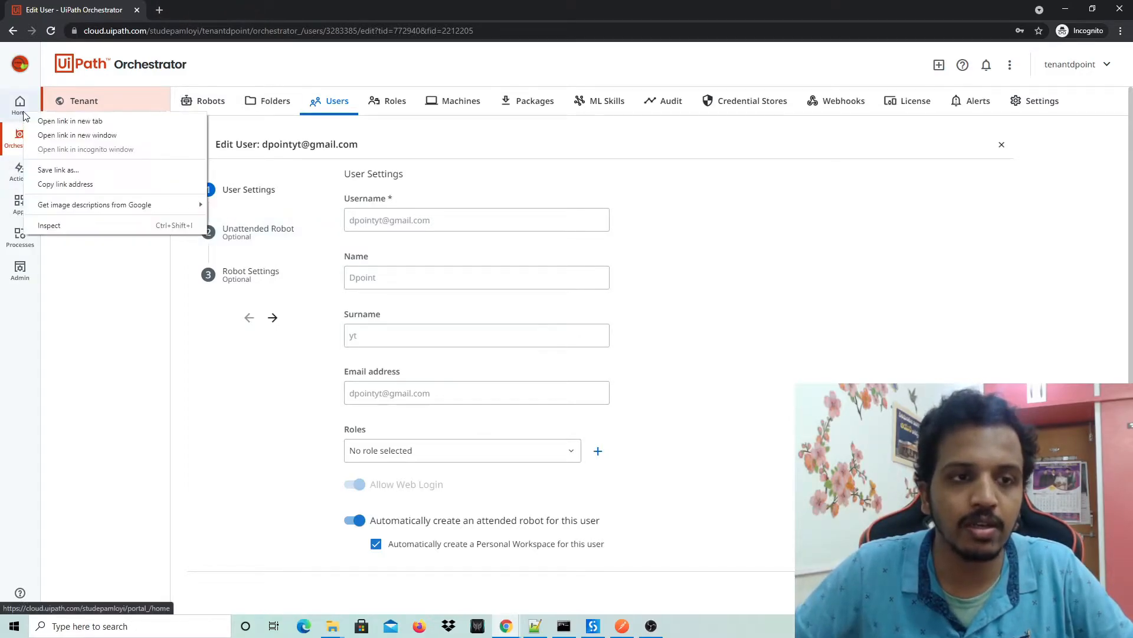
{"action": "left_click", "coordinate": [53, 118]}
{"action": "left_click", "coordinate": [221, 5]}
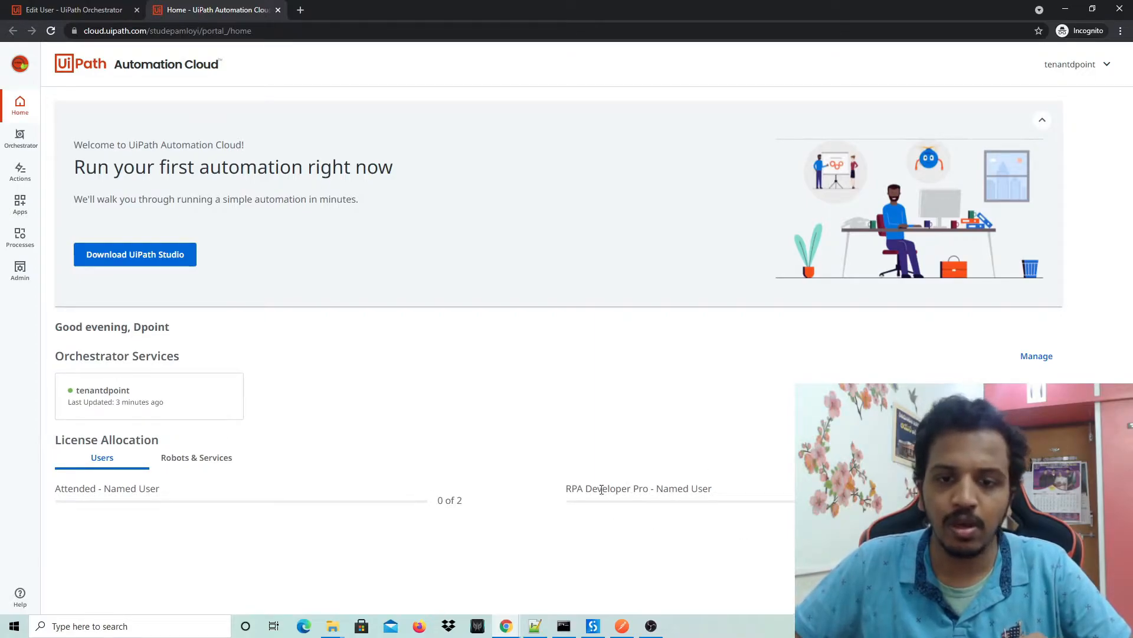
Examine the license allocation for named users and for robots and services, including the unattended and testing robots.
{"action": "left_click_drag", "start_coordinate": [585, 491], "coordinate": [728, 481]}
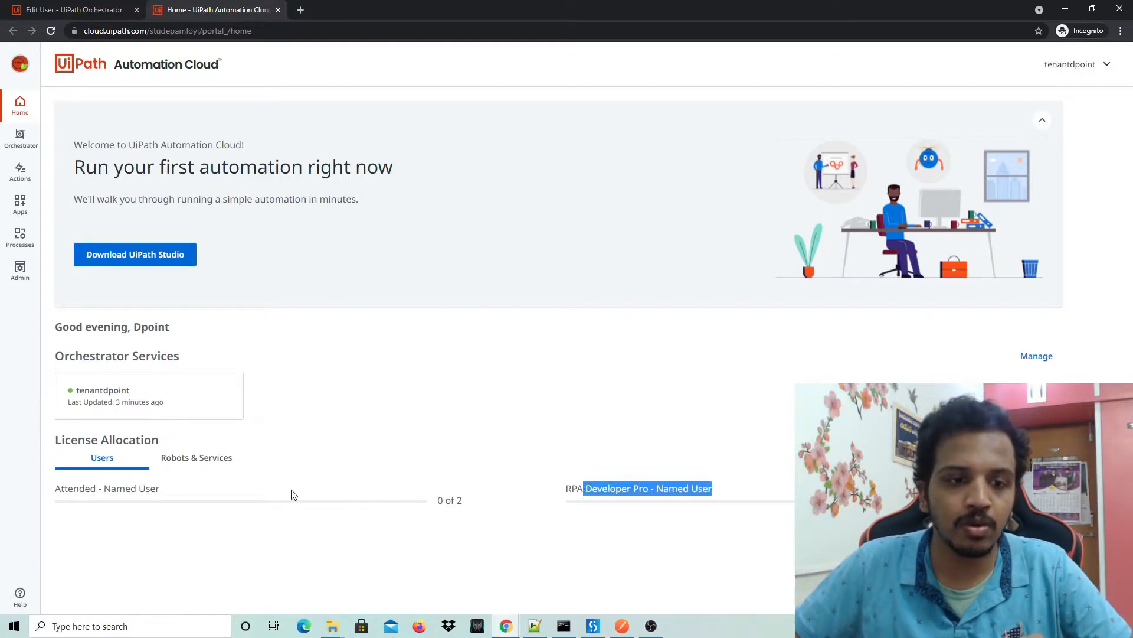
{"action": "left_click", "coordinate": [242, 480]}
{"action": "left_click", "coordinate": [203, 459]}
{"action": "scroll", "coordinate": [630, 345], "scroll_direction": "down", "scroll_amount": 3}
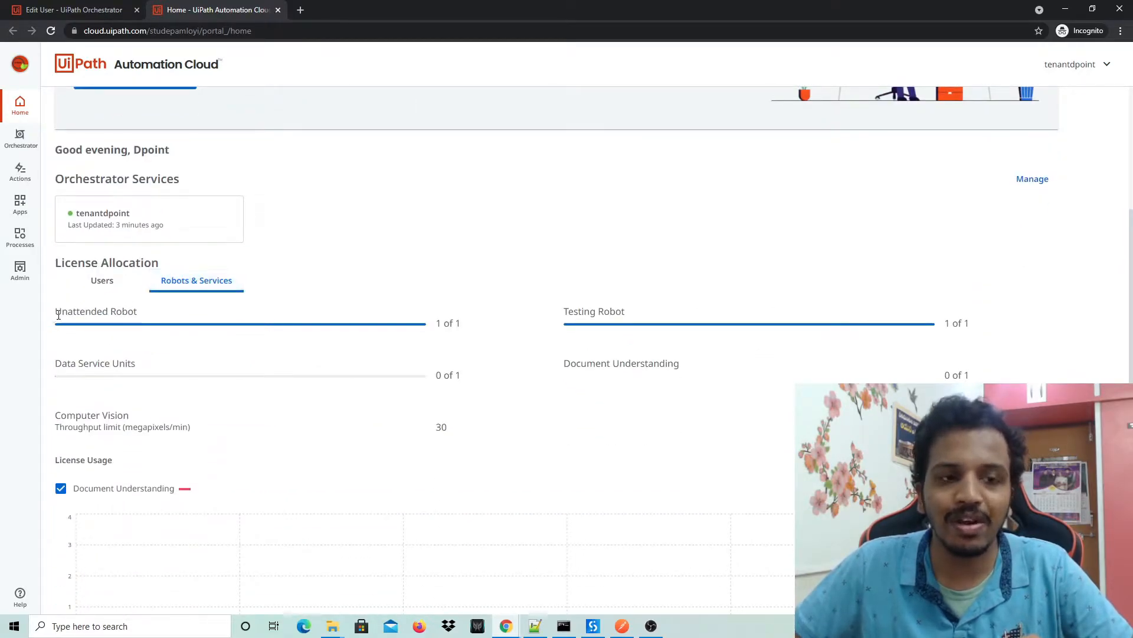
{"action": "left_click_drag", "start_coordinate": [57, 315], "coordinate": [179, 324]}
{"action": "left_click_drag", "start_coordinate": [615, 312], "coordinate": [629, 312]}
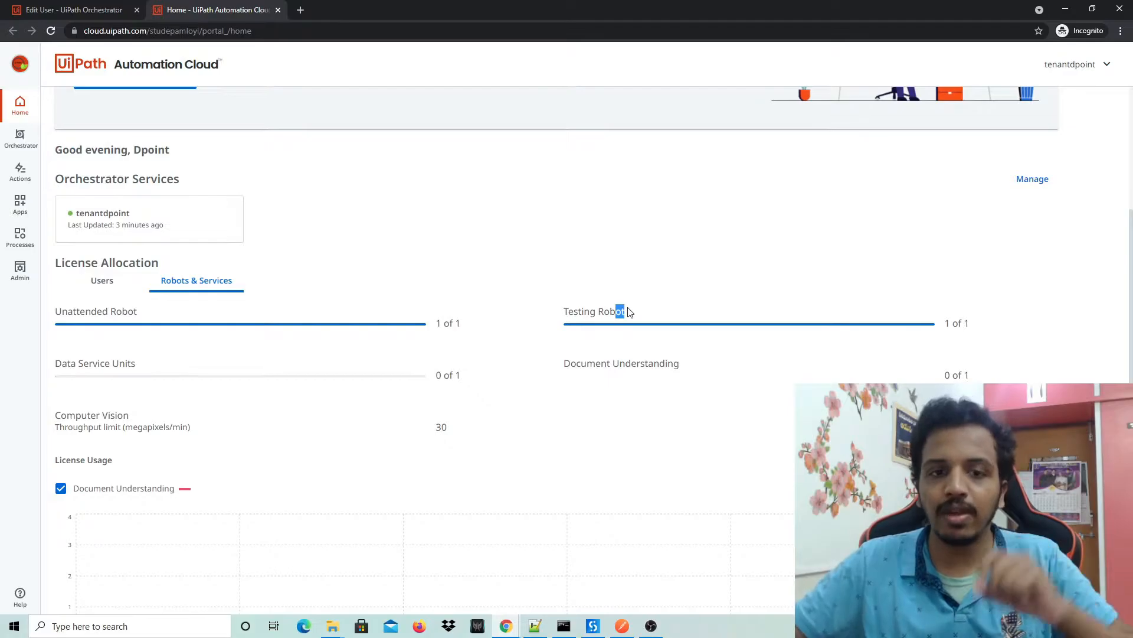
{"action": "left_click_drag", "start_coordinate": [145, 311], "coordinate": [64, 318]}
{"action": "left_click", "coordinate": [64, 318]}
{"action": "scroll", "coordinate": [367, 353], "scroll_direction": "up", "scroll_amount": 3}
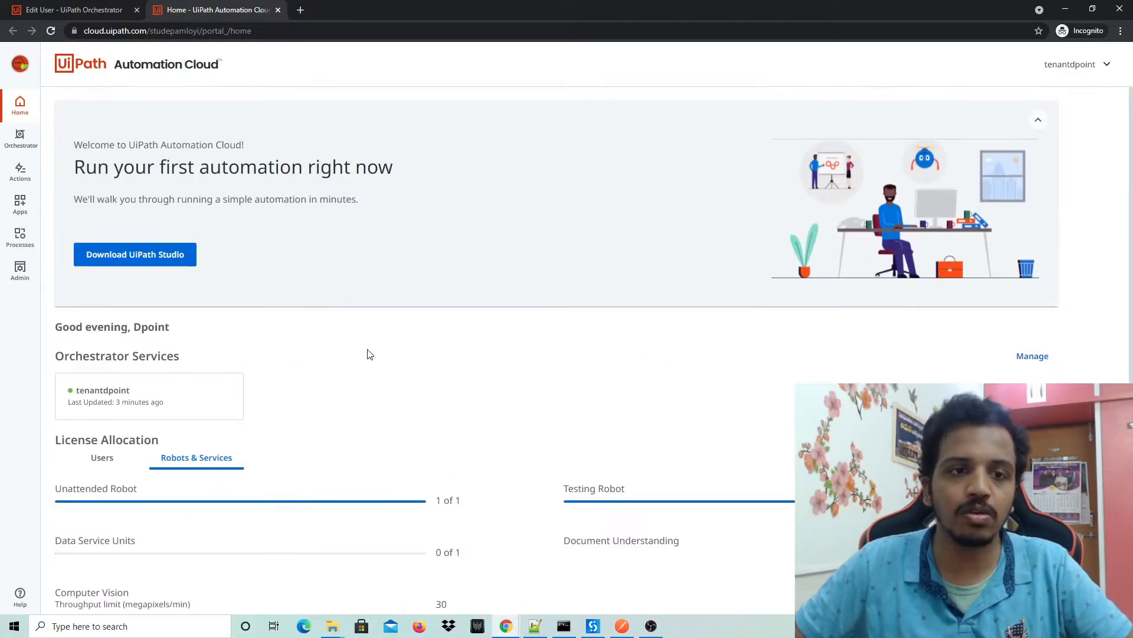
Return to the user being edited and assign the Allow to be Automation User role.
{"action": "left_click", "coordinate": [96, 9]}
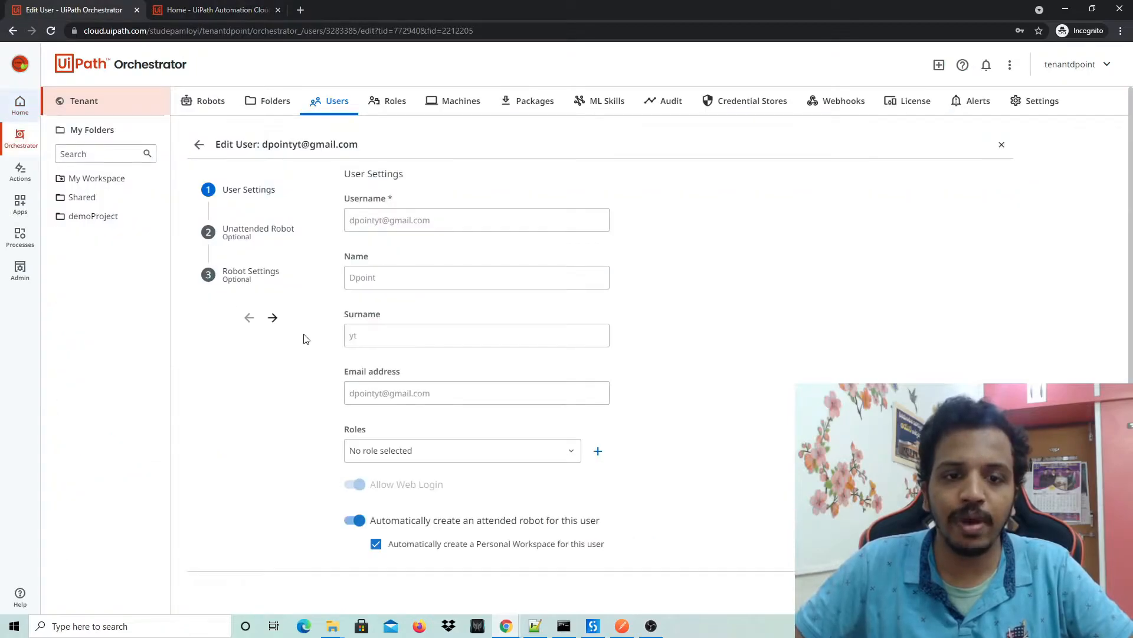
{"action": "left_click", "coordinate": [260, 233]}
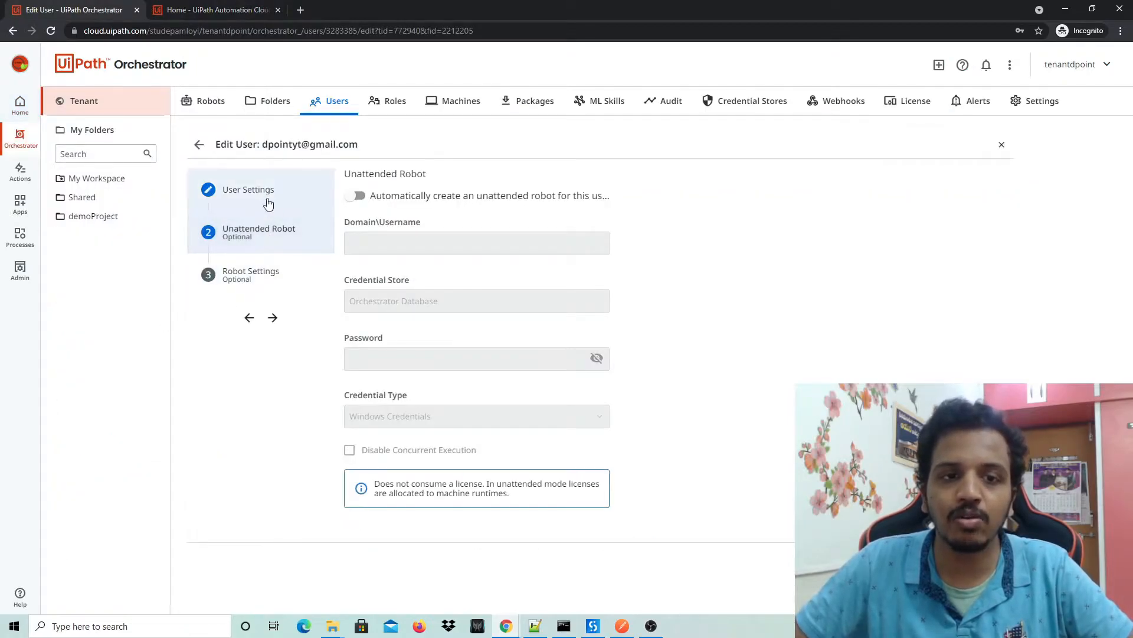
{"action": "left_click", "coordinate": [248, 190]}
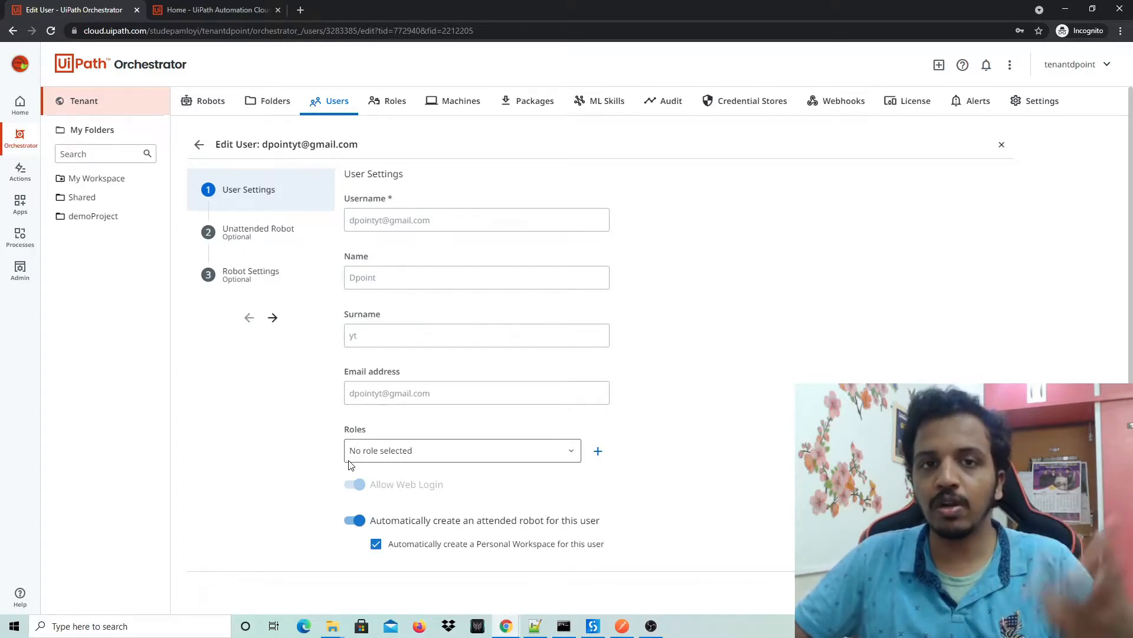
{"action": "left_click", "coordinate": [387, 459]}
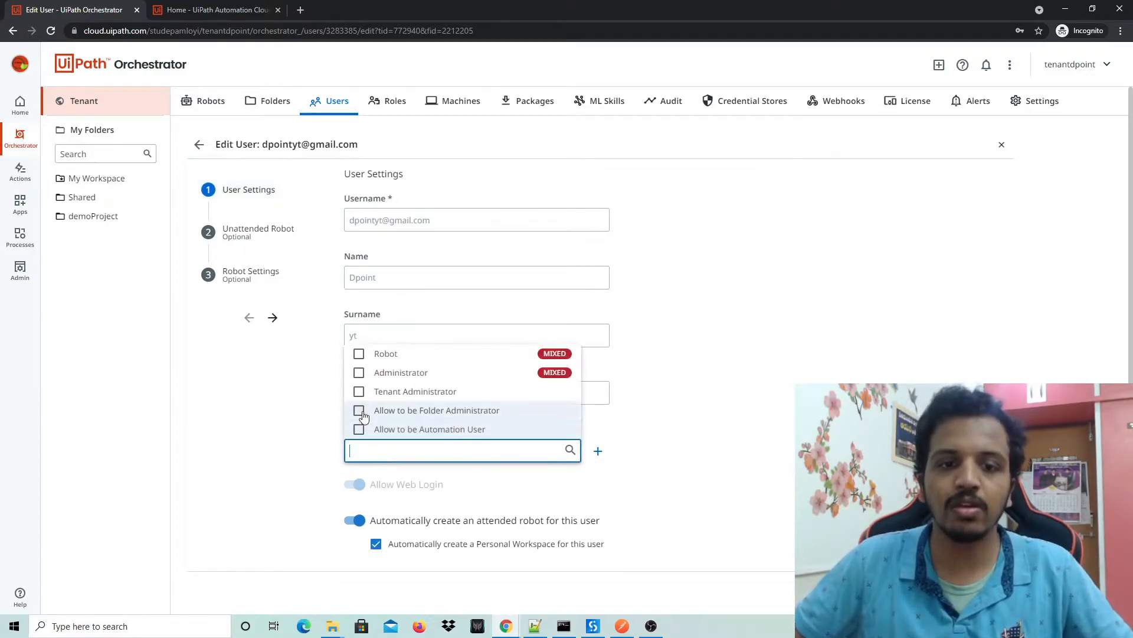
{"action": "left_click", "coordinate": [360, 430]}
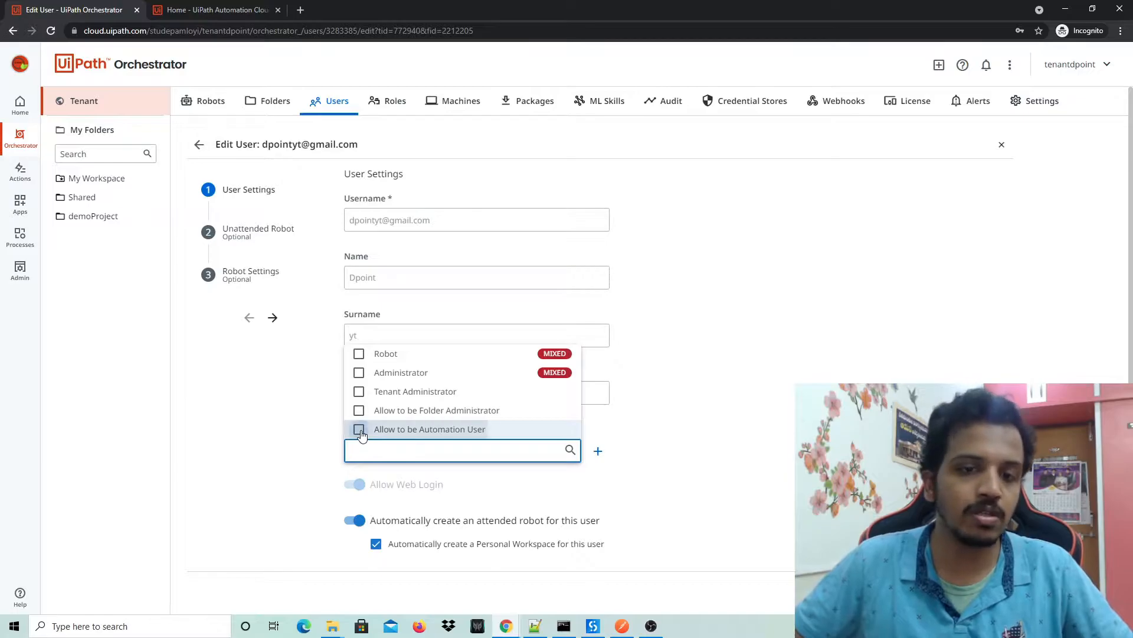
{"action": "key", "text": "Return"}
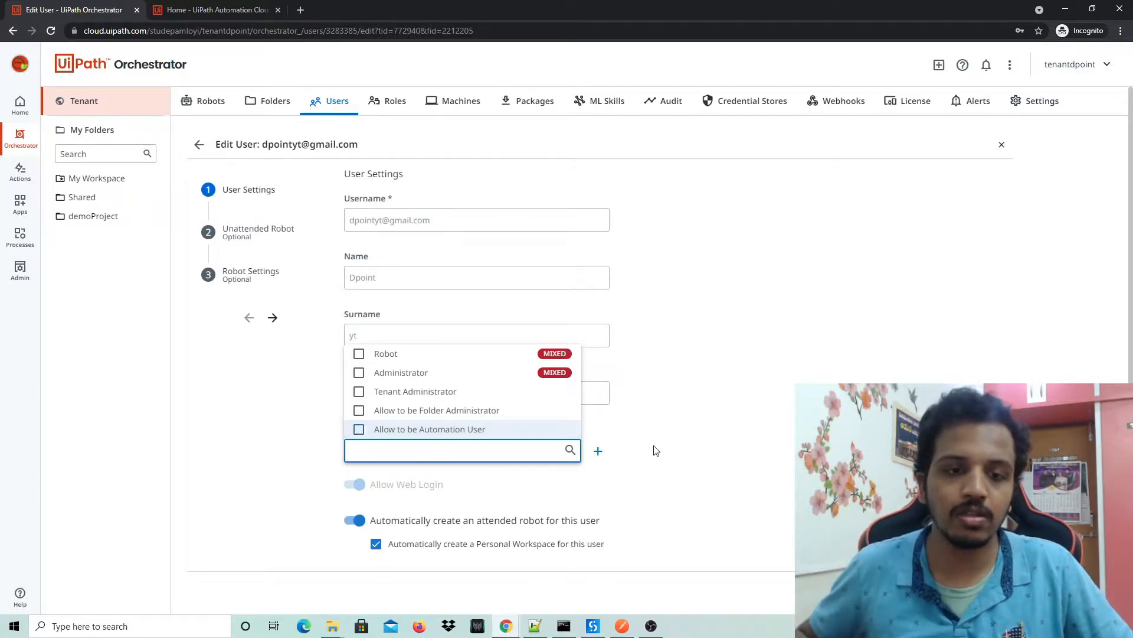
{"action": "left_click", "coordinate": [359, 429]}
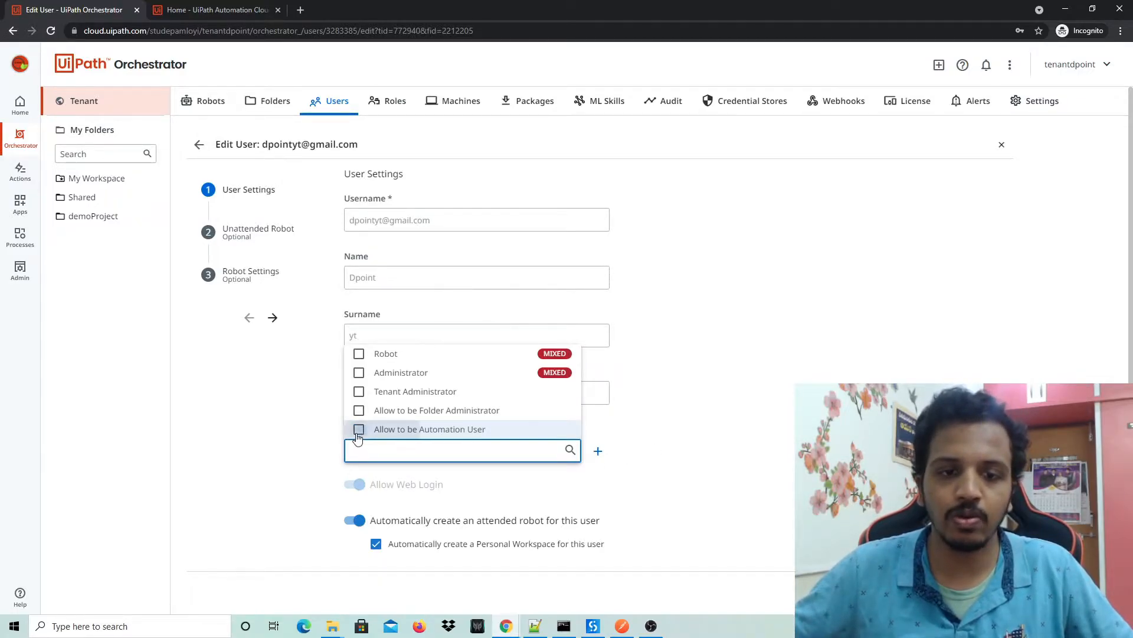
{"action": "left_click", "coordinate": [671, 423]}
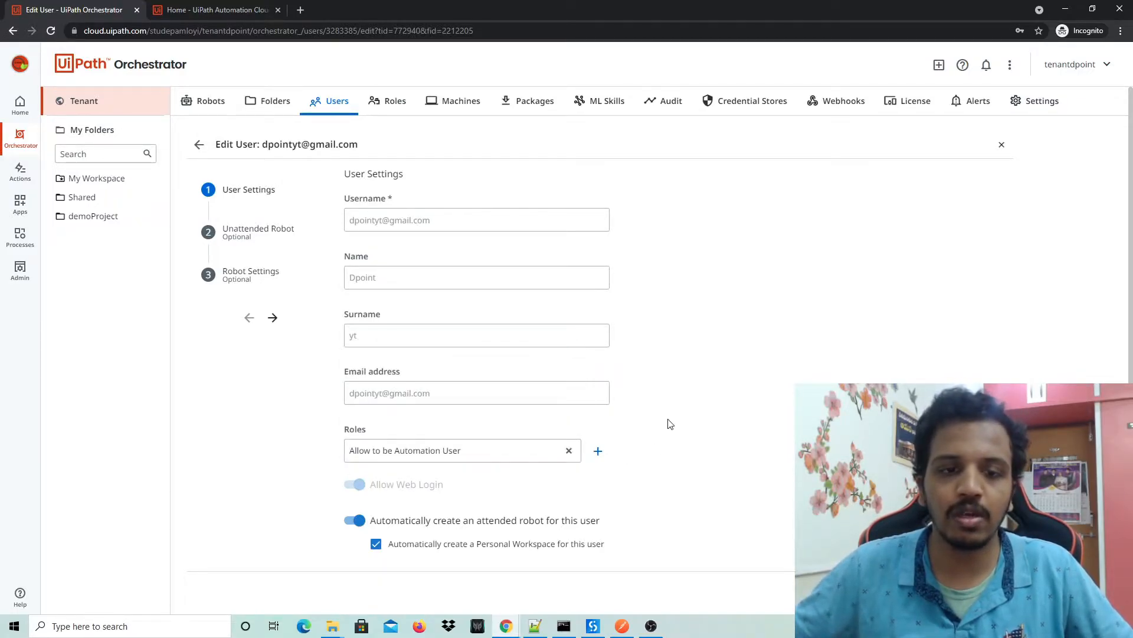
Enable automatic creation of an unattended robot for the user, and run whoami in Command Prompt to get the Windows account name.
{"action": "left_click", "coordinate": [280, 234]}
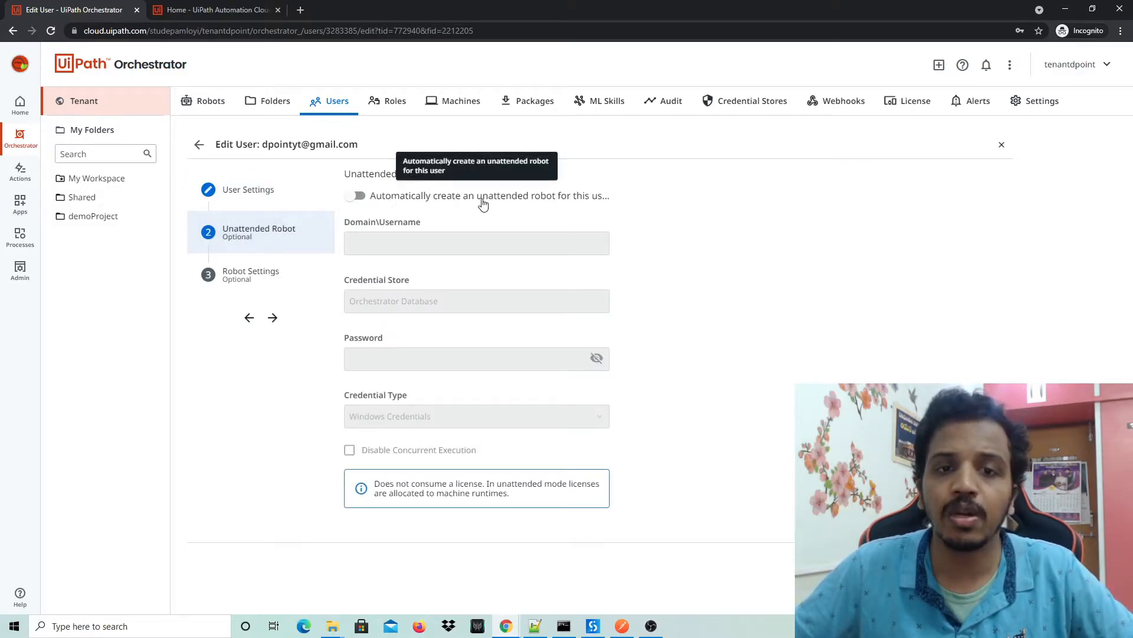
{"action": "left_click", "coordinate": [359, 198]}
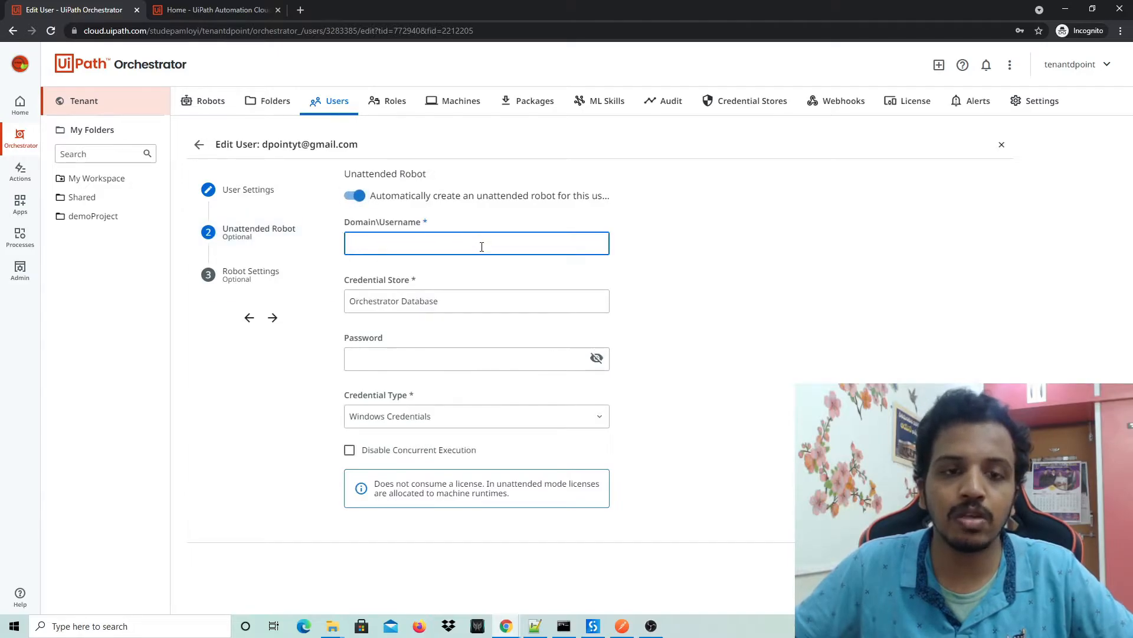
{"action": "key", "text": "super"}
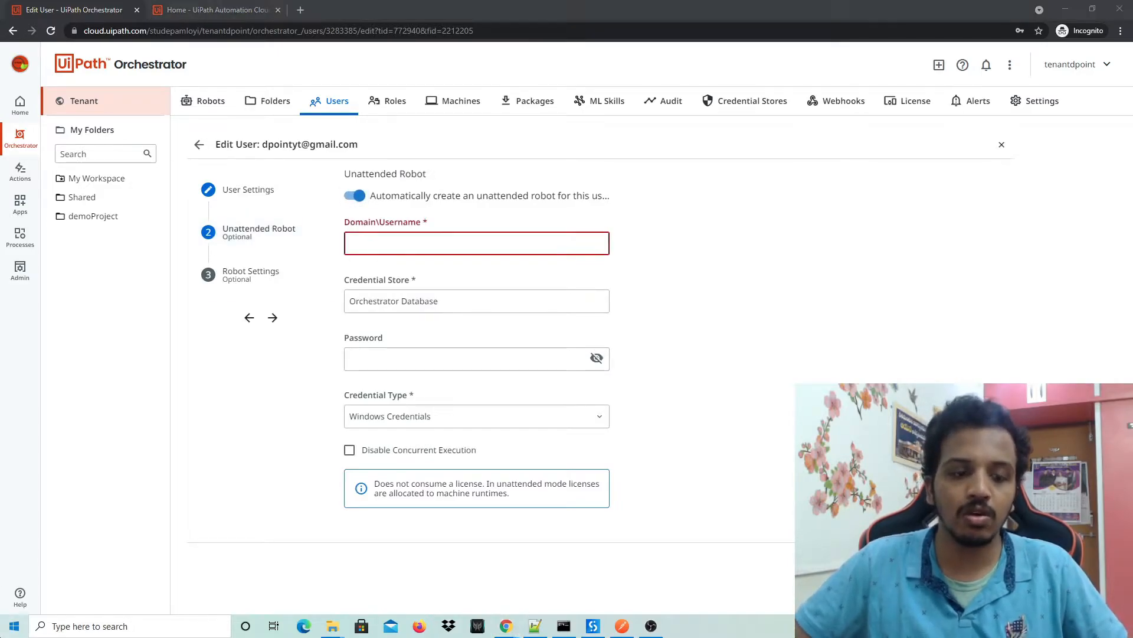
{"action": "type", "text": "cmd"}
{"action": "key", "text": "Return"}
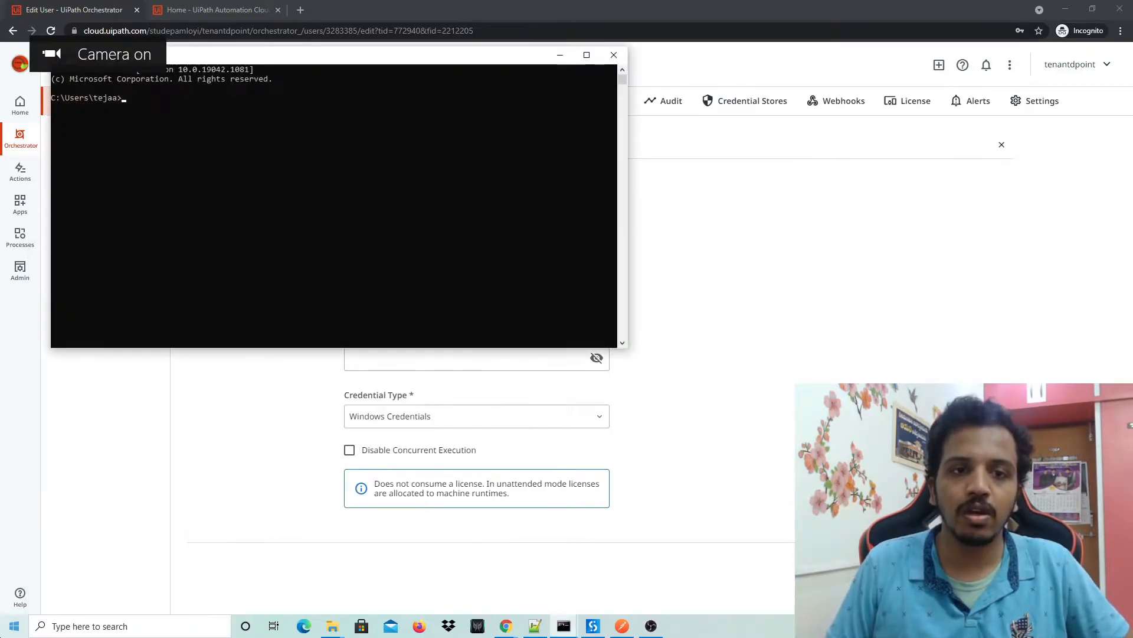
{"action": "type", "text": "whoami"}
{"action": "key", "text": "Return"}
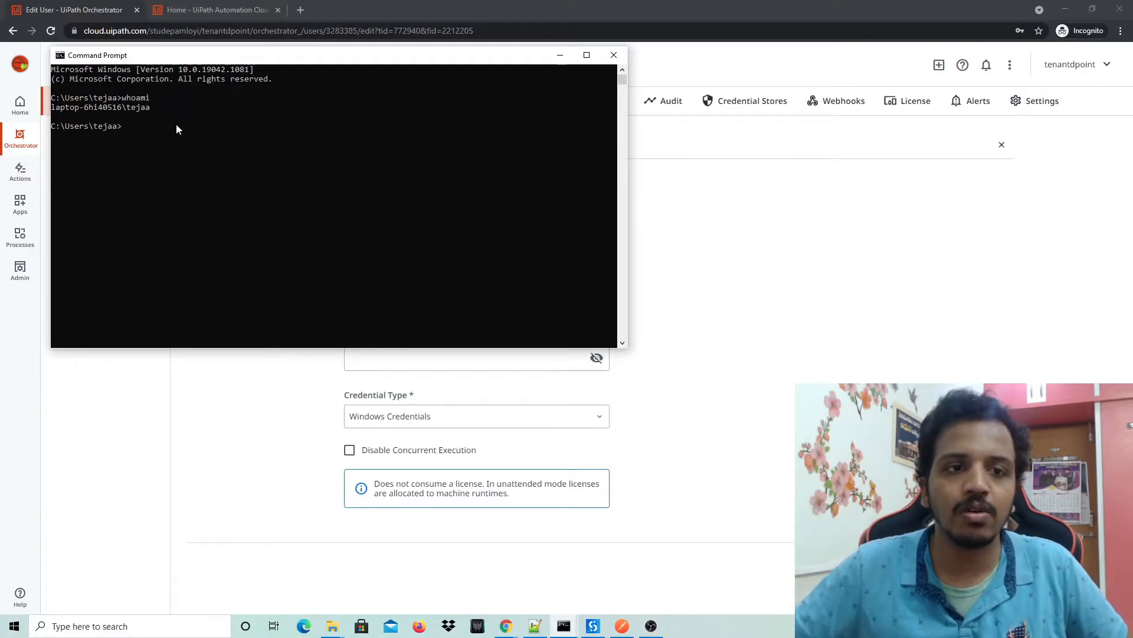
Copy the domain and username from the whoami output into the unattended robot's Domain\Username field.
{"action": "left_click_drag", "start_coordinate": [152, 108], "coordinate": [53, 109]}
{"action": "key", "text": "ctrl+c"}
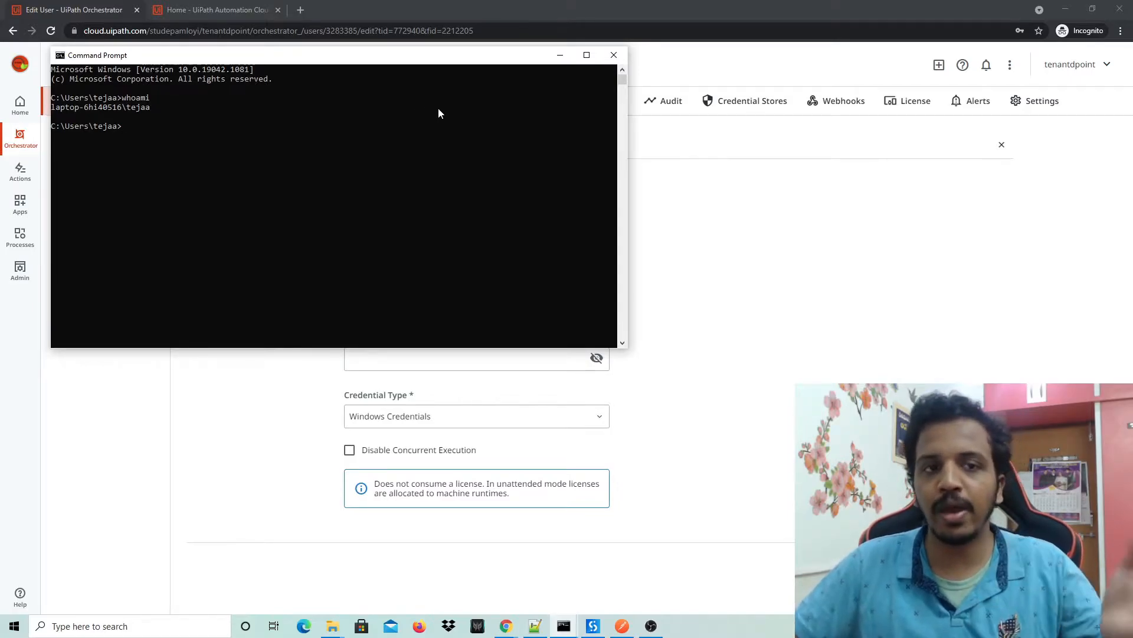
{"action": "left_click", "coordinate": [548, 63]}
{"action": "key", "text": "ctrl+v"}
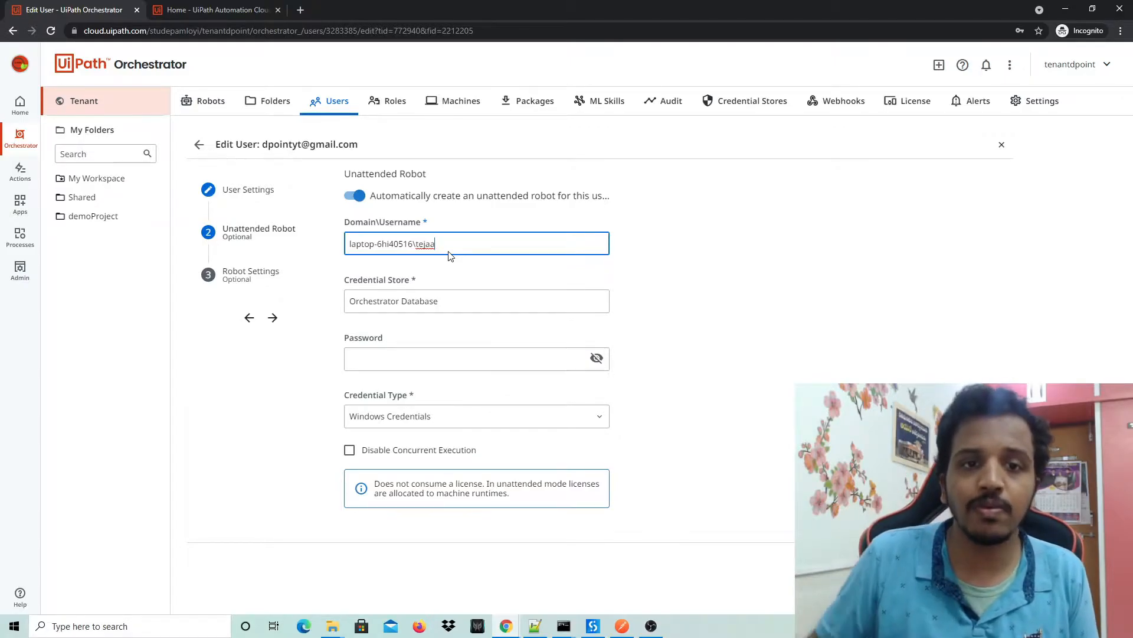
{"action": "left_click_drag", "start_coordinate": [446, 244], "coordinate": [322, 248]}
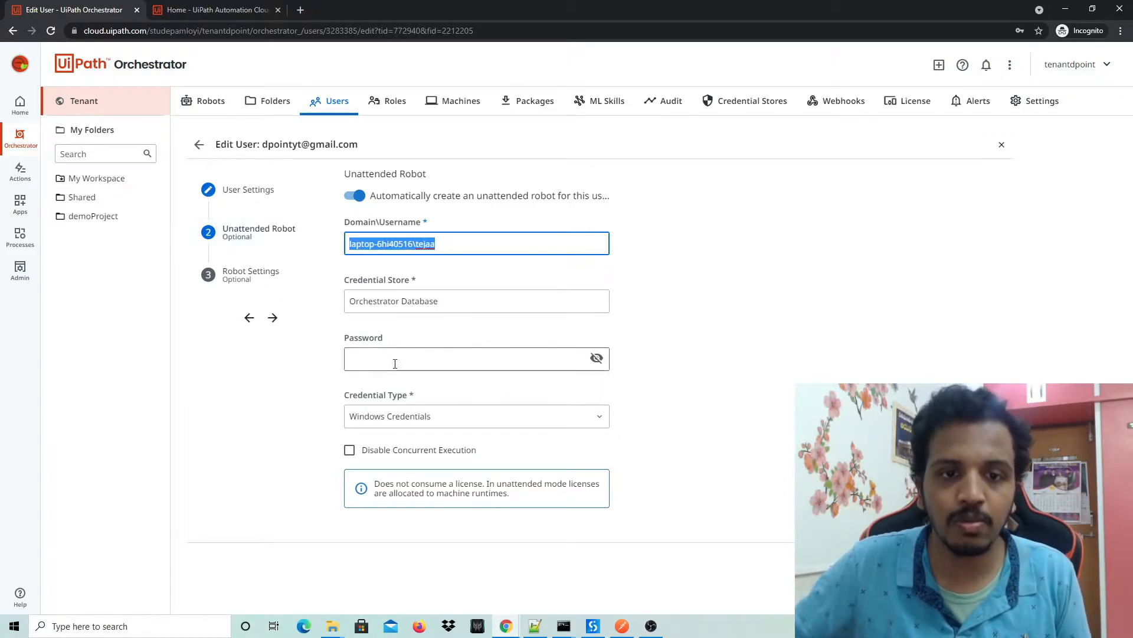
Enter the Windows account password for the unattended robot, keeping it hidden.
{"action": "left_click", "coordinate": [470, 364]}
{"action": "left_click", "coordinate": [596, 357]}
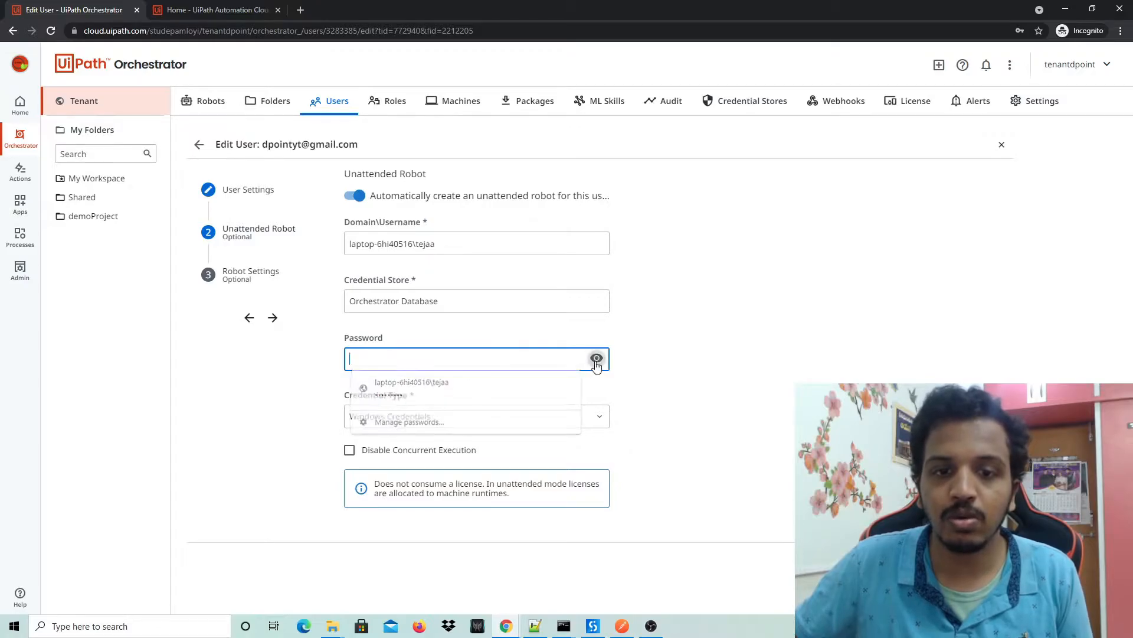
{"action": "left_click", "coordinate": [696, 348]}
{"action": "left_click", "coordinate": [596, 357]}
{"action": "left_click", "coordinate": [525, 363]}
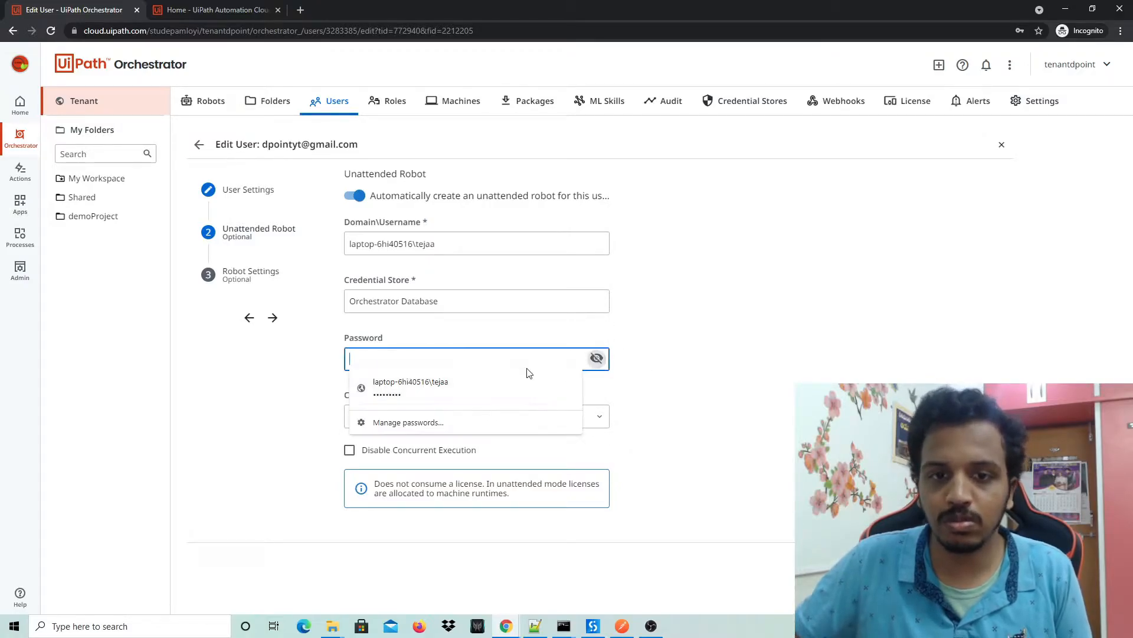
{"action": "type", "text": "********"}
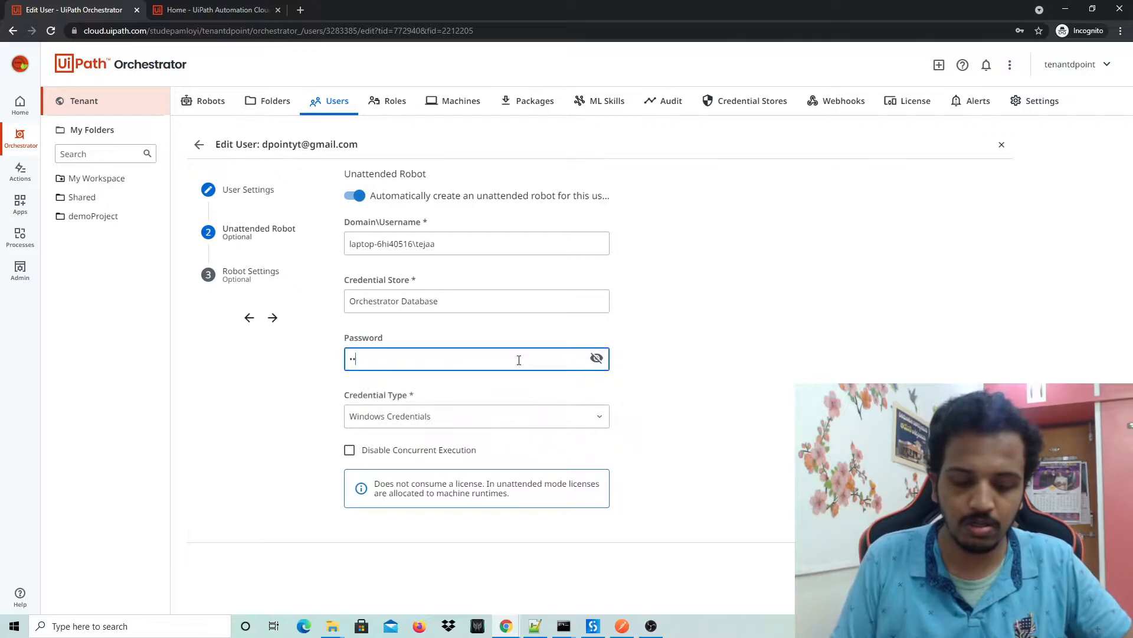
{"action": "type", "text": "*"}
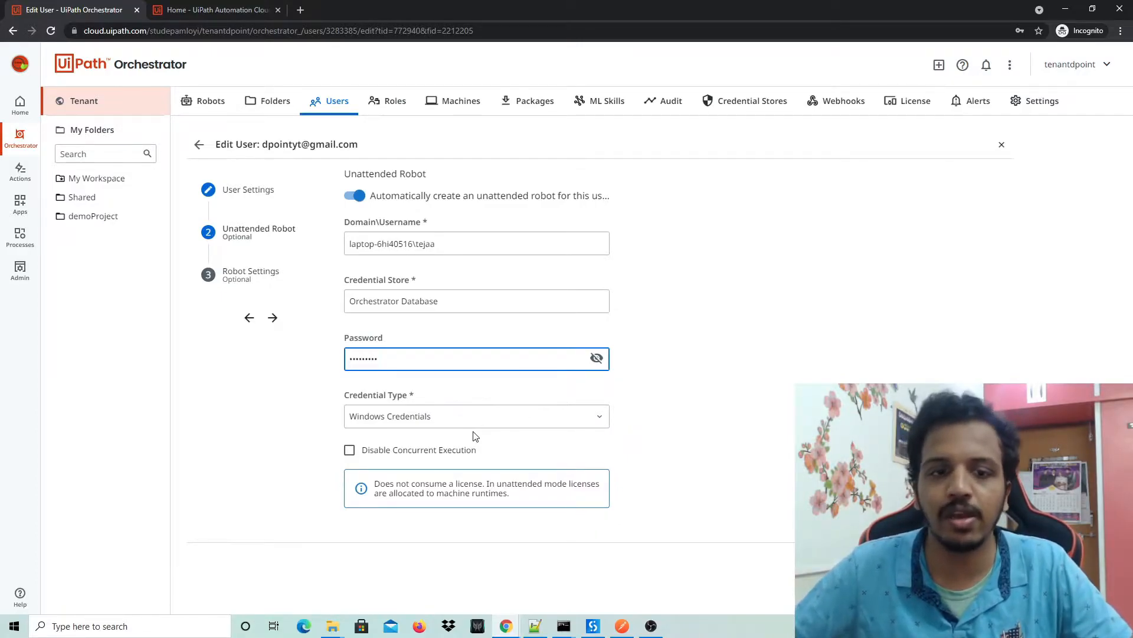
Keep Windows Credentials as the credential type, check the robot settings and save the user's changes.
{"action": "left_click", "coordinate": [491, 420]}
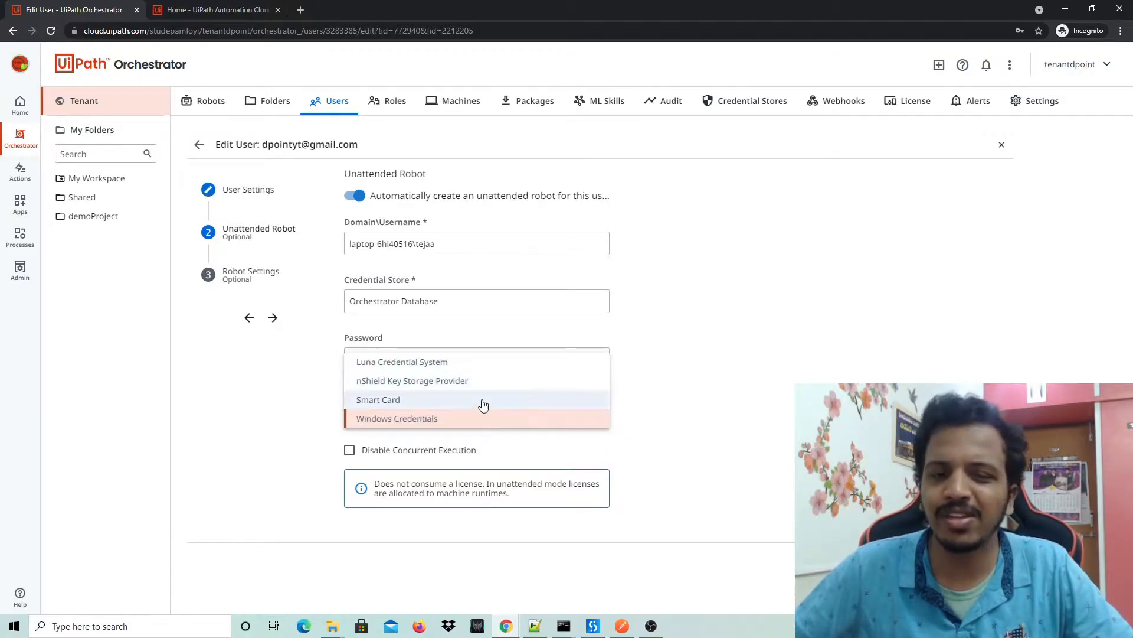
{"action": "left_click", "coordinate": [691, 434]}
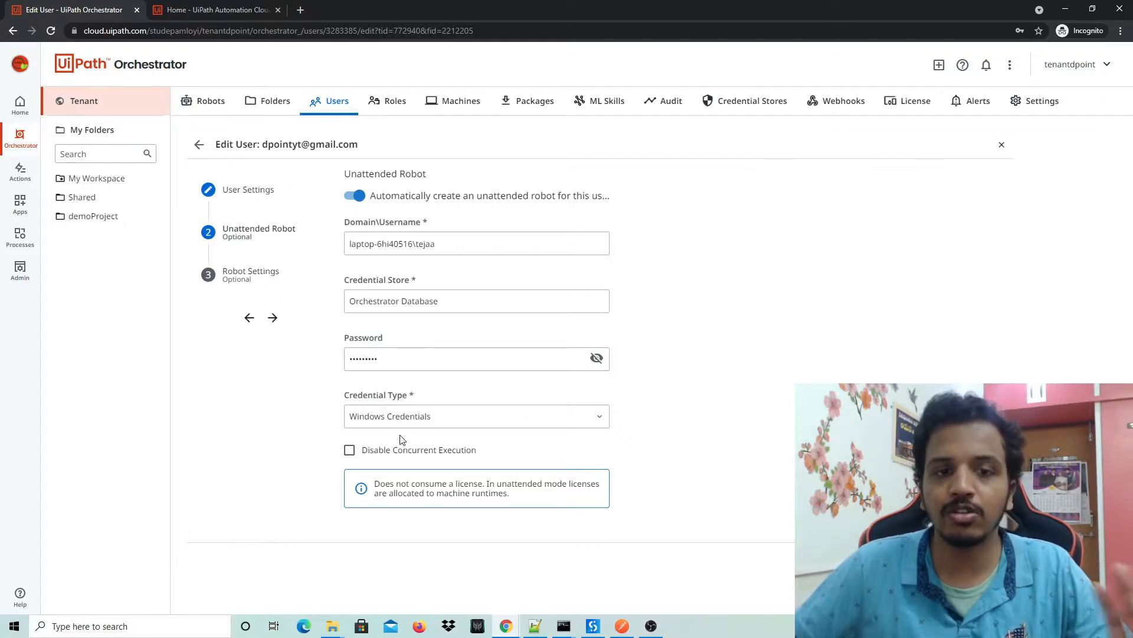
{"action": "left_click", "coordinate": [253, 276]}
{"action": "left_click", "coordinate": [288, 252]}
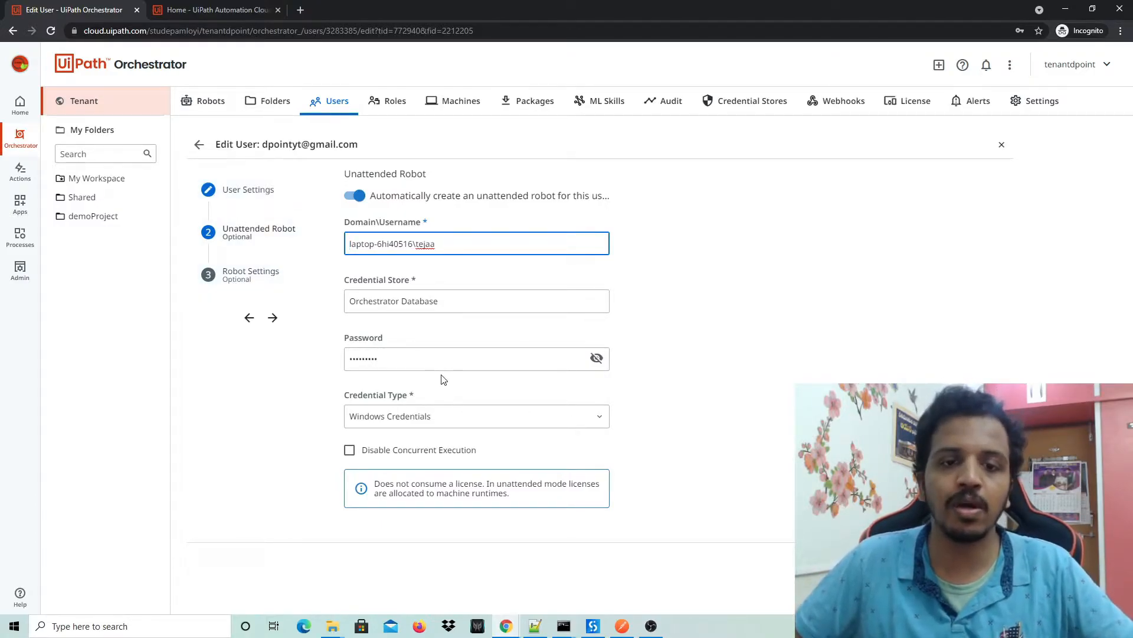
{"action": "left_click", "coordinate": [716, 444]}
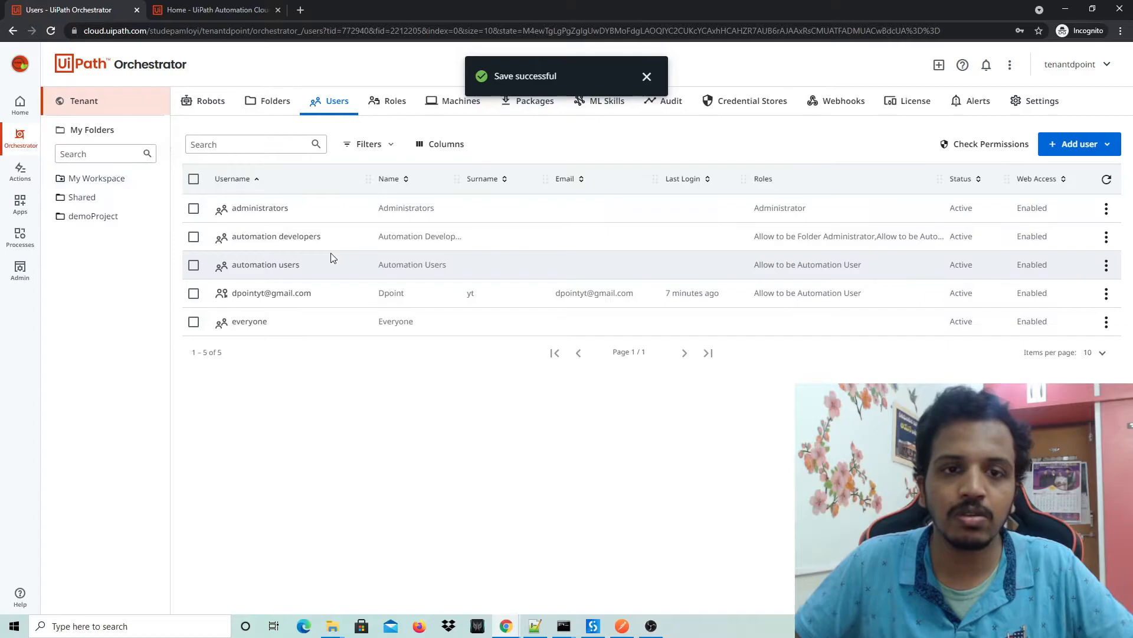
View the tenant's list of roles, dismiss the save notification and open the list of machines.
{"action": "left_click", "coordinate": [382, 109]}
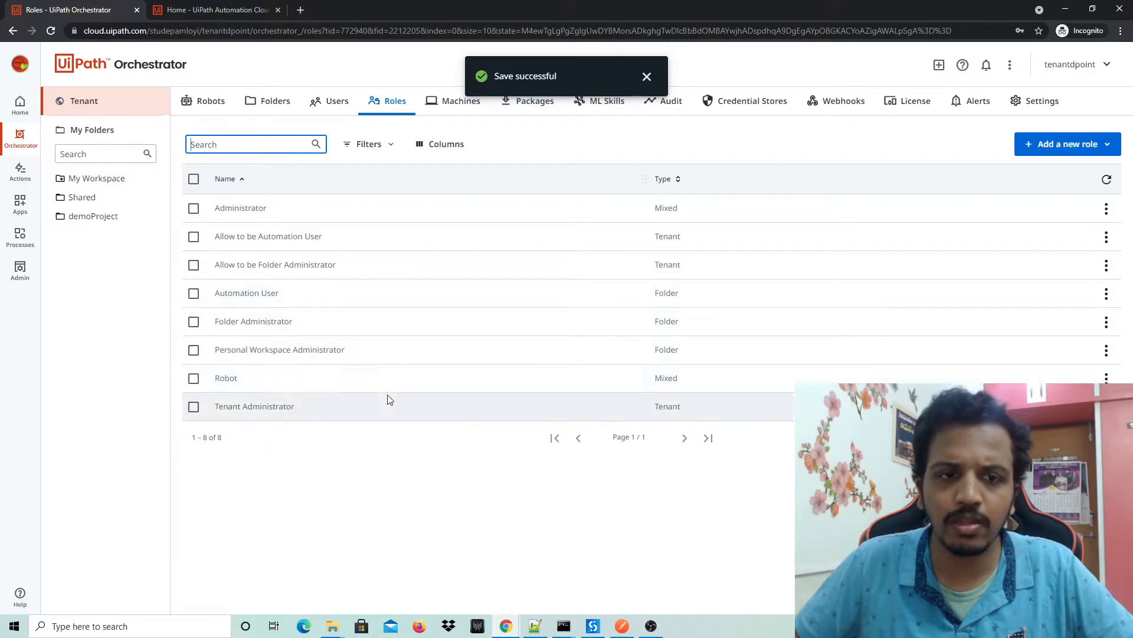
{"action": "left_click", "coordinate": [649, 77]}
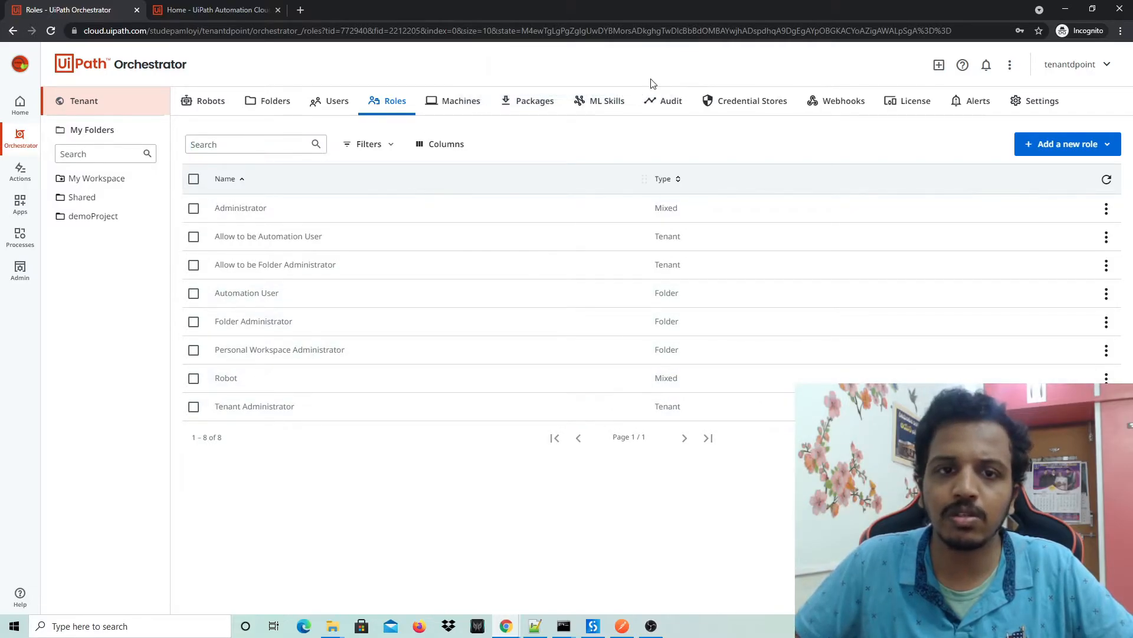
{"action": "left_click", "coordinate": [472, 105]}
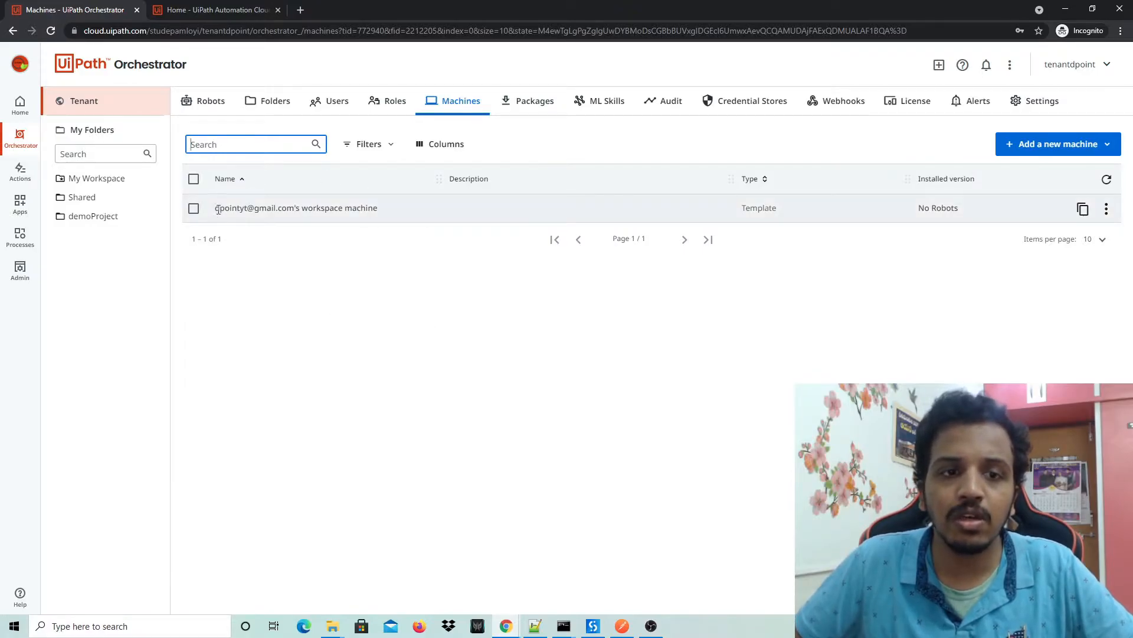
Examine the workspace machine template's settings and type, and the available options for adding a new machine.
{"action": "left_click", "coordinate": [1106, 211]}
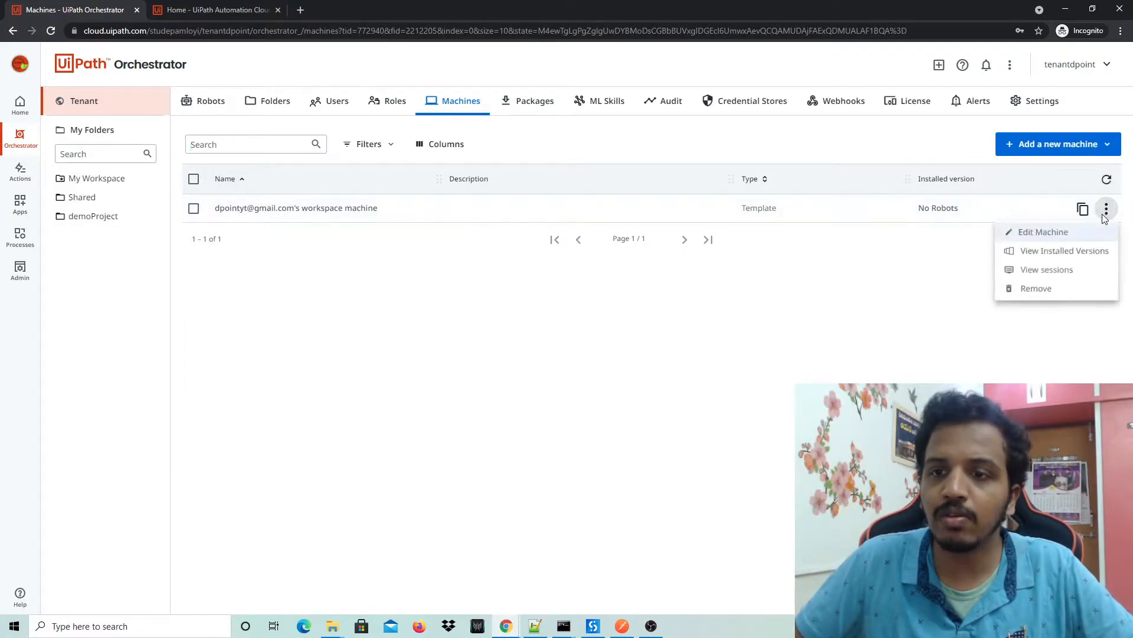
{"action": "left_click", "coordinate": [1086, 232]}
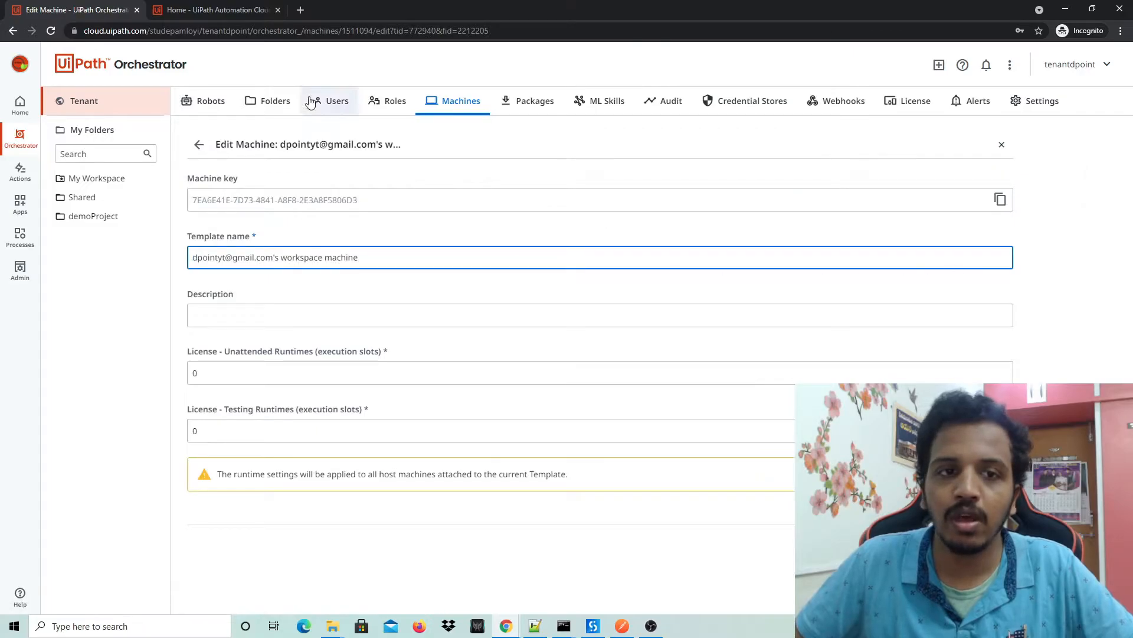
{"action": "left_click", "coordinate": [199, 144]}
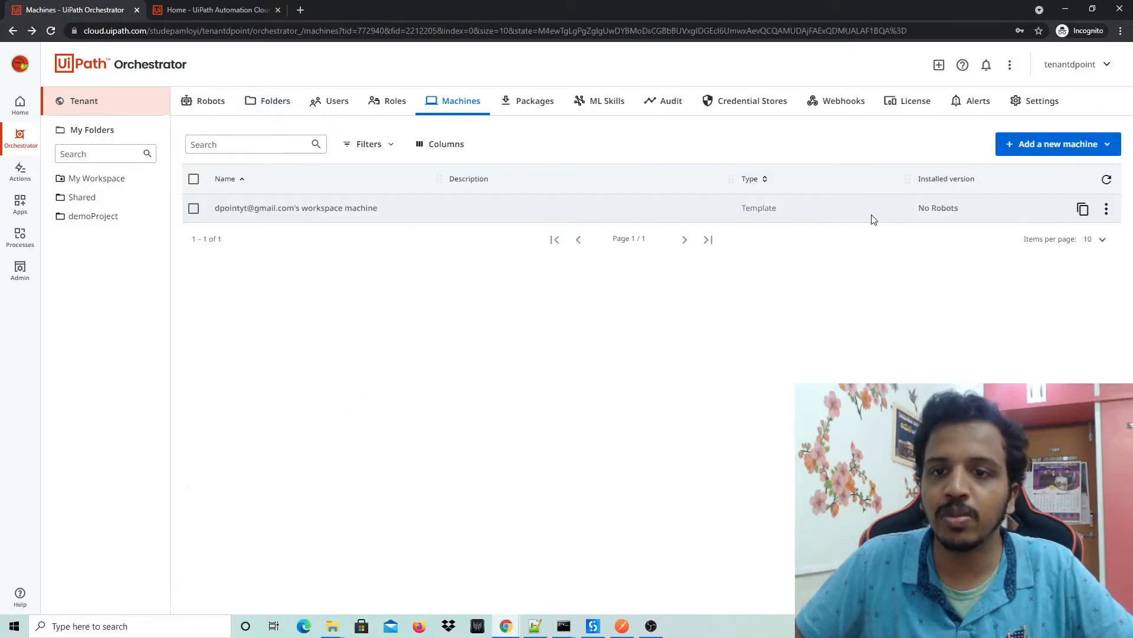
{"action": "double_click", "coordinate": [758, 208]}
{"action": "left_click", "coordinate": [1057, 147]}
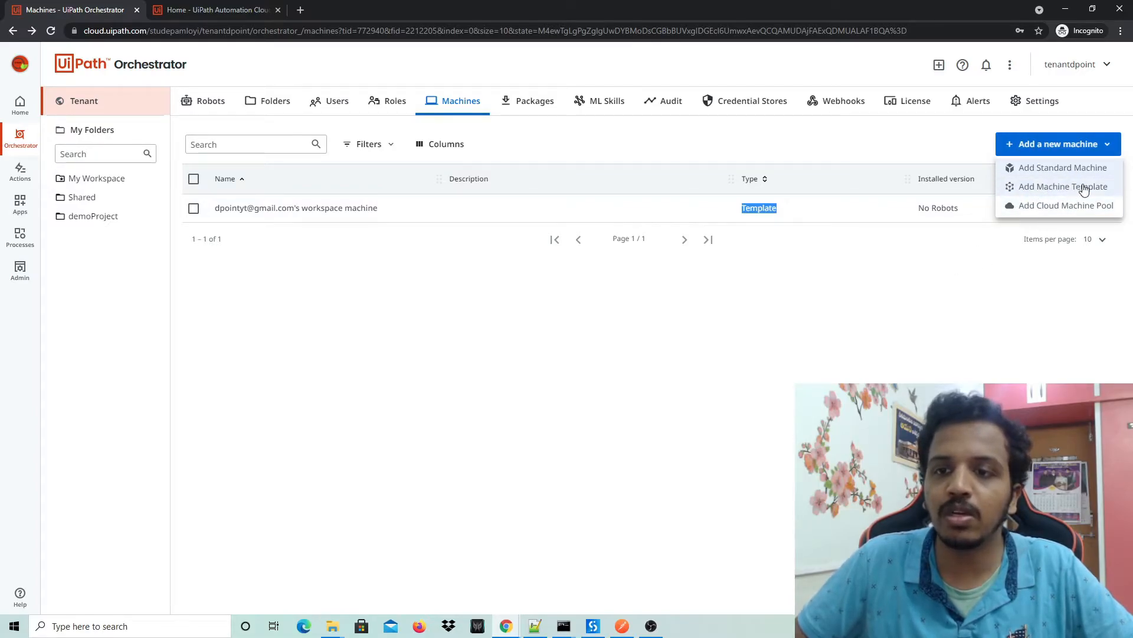
{"action": "left_click", "coordinate": [928, 286]}
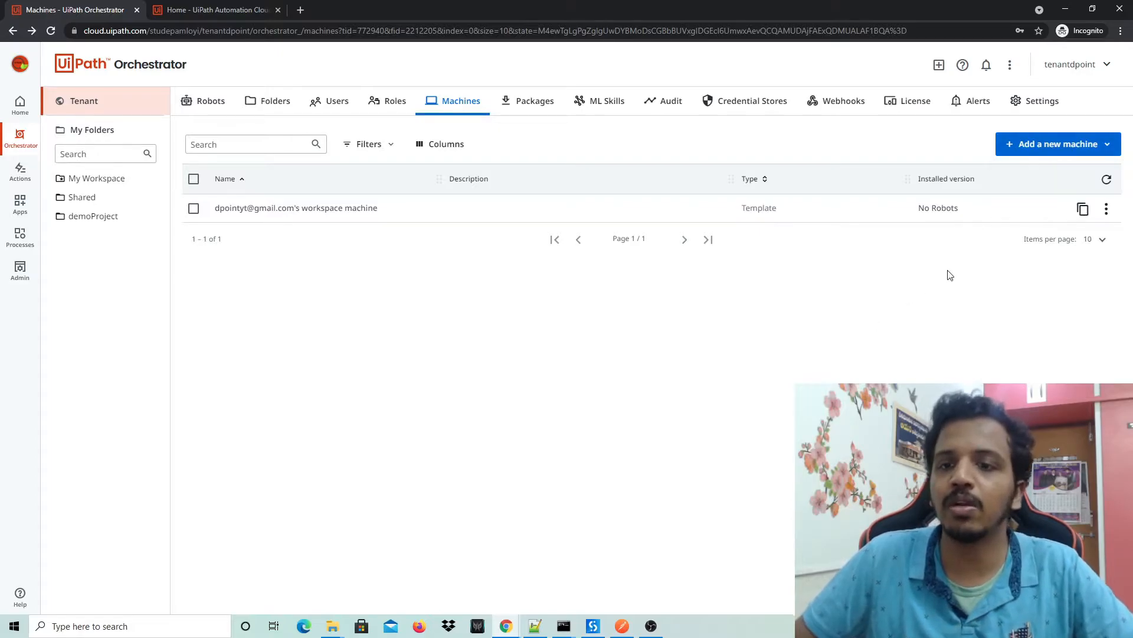
Check the Unattended Robot license allocation in Automation Cloud, then set the workspace machine template's unattended runtimes to 1 and save it.
{"action": "left_click", "coordinate": [1106, 209]}
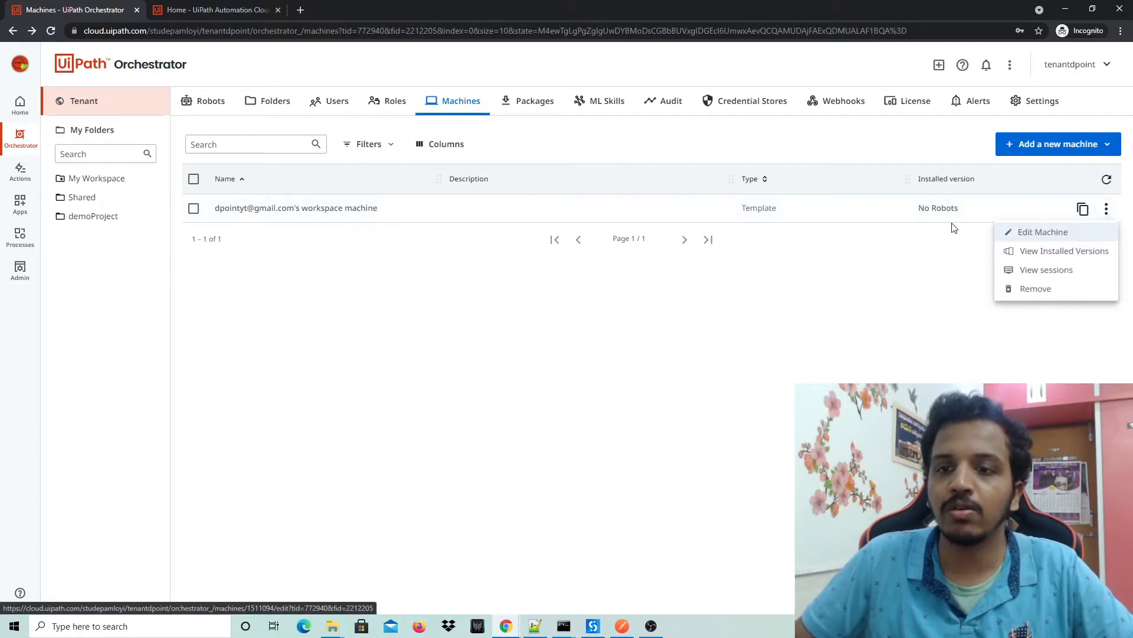
{"action": "left_click", "coordinate": [1042, 234]}
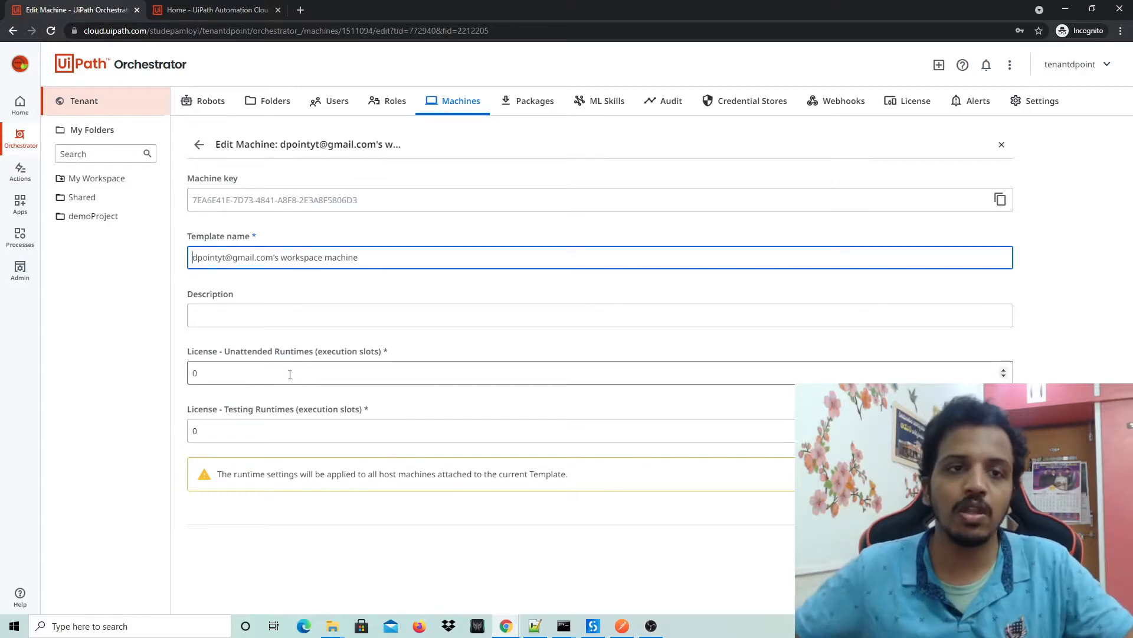
{"action": "left_click", "coordinate": [230, 9]}
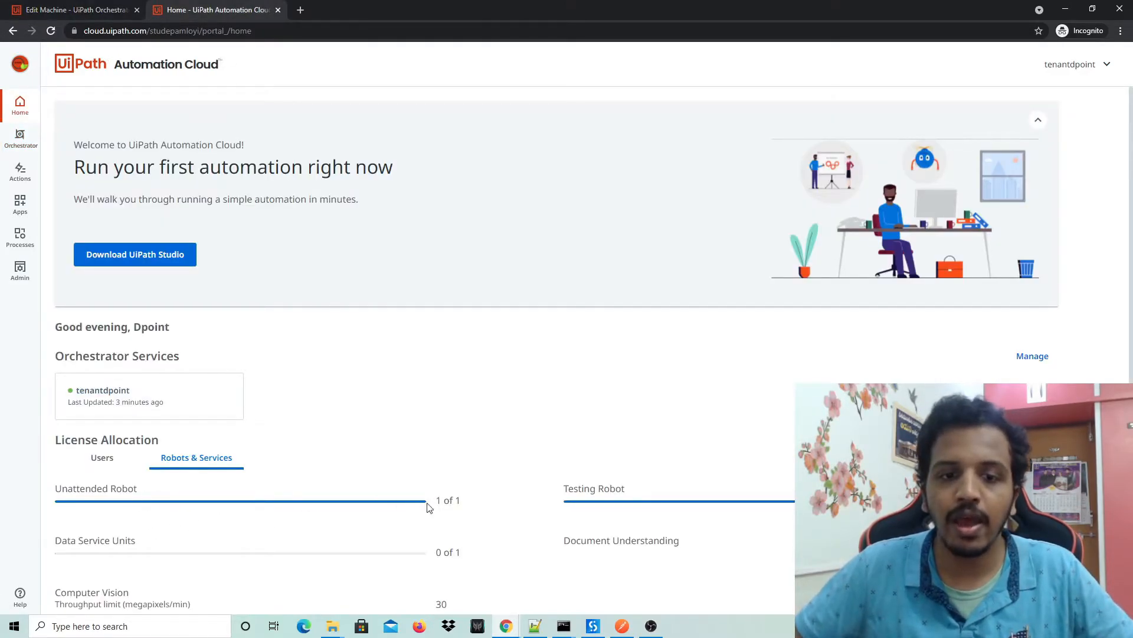
{"action": "left_click_drag", "start_coordinate": [464, 500], "coordinate": [435, 501]}
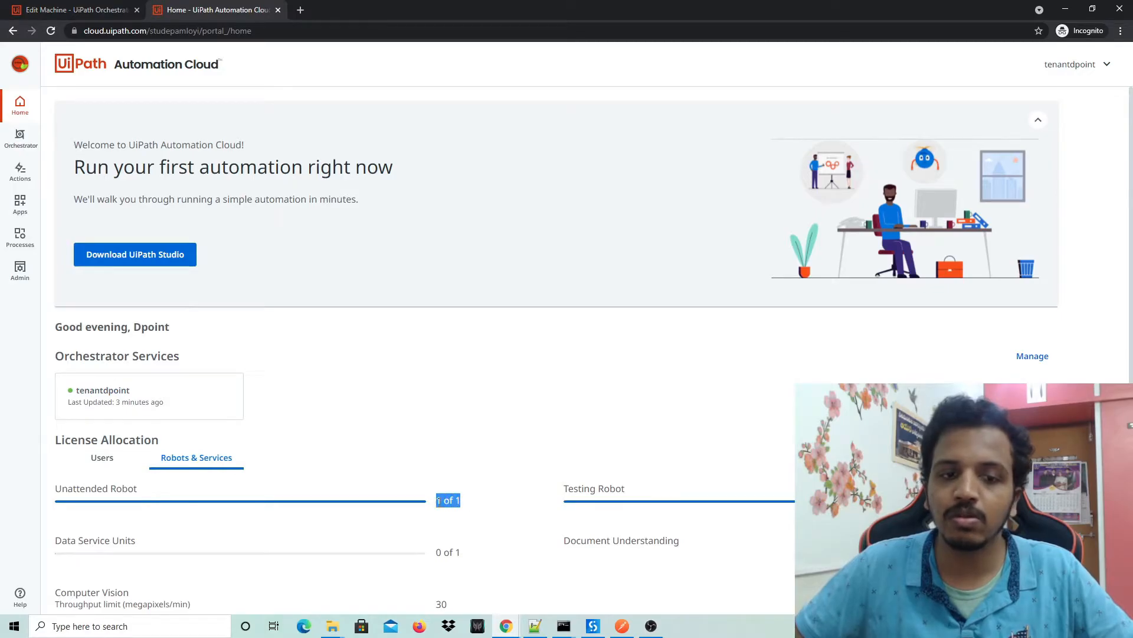
{"action": "left_click", "coordinate": [79, 7]}
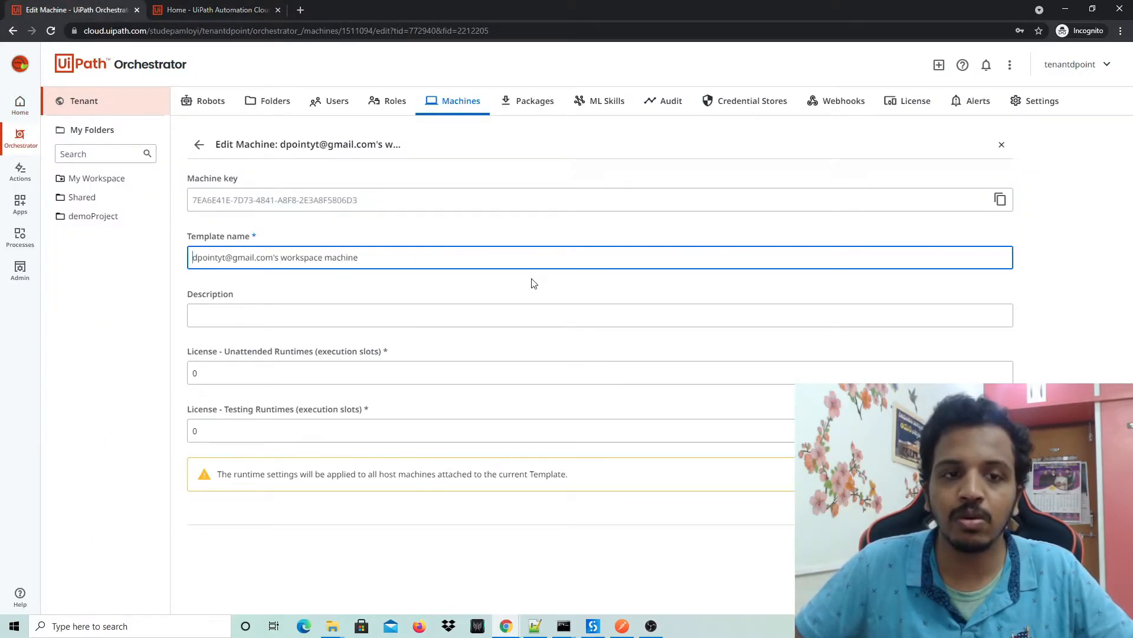
{"action": "left_click_drag", "start_coordinate": [240, 352], "coordinate": [329, 350]}
{"action": "left_click", "coordinate": [391, 356]}
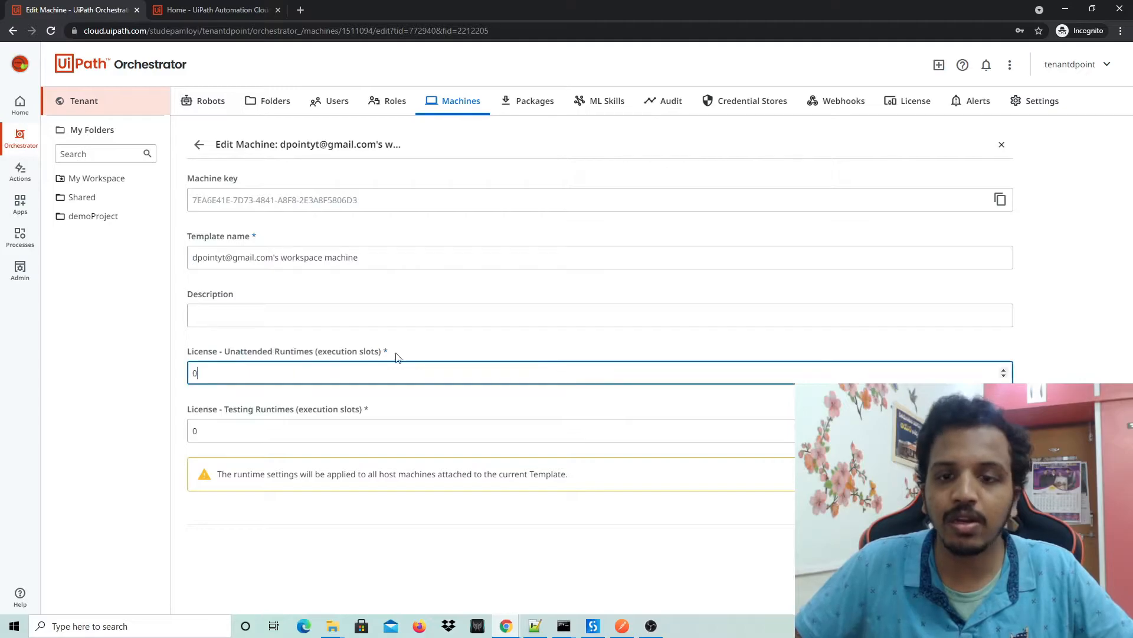
{"action": "left_click", "coordinate": [1004, 372]}
{"action": "left_click", "coordinate": [987, 547]}
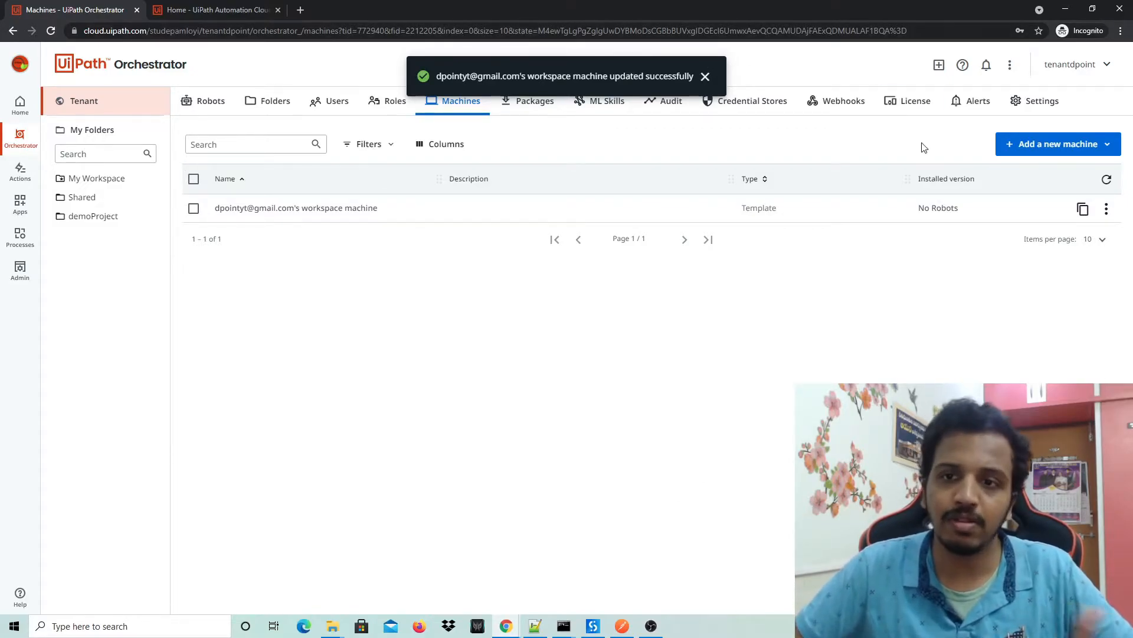
Review the tenant's configured robots and the demoProject folder's overview, assigned users and machines.
{"action": "left_click", "coordinate": [216, 111]}
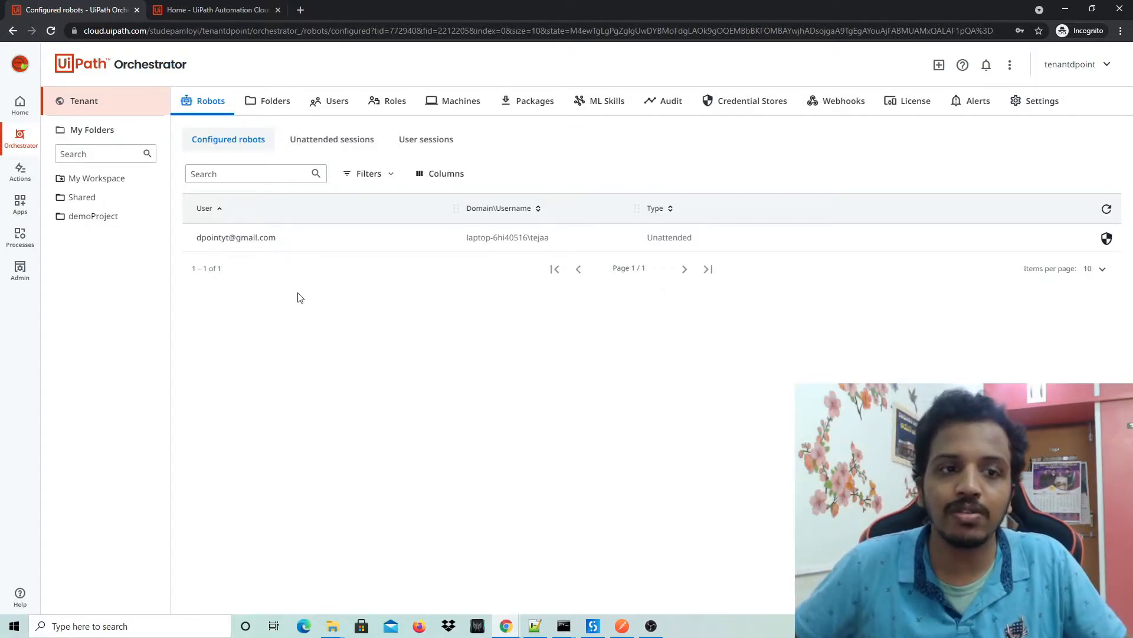
{"action": "left_click", "coordinate": [106, 226]}
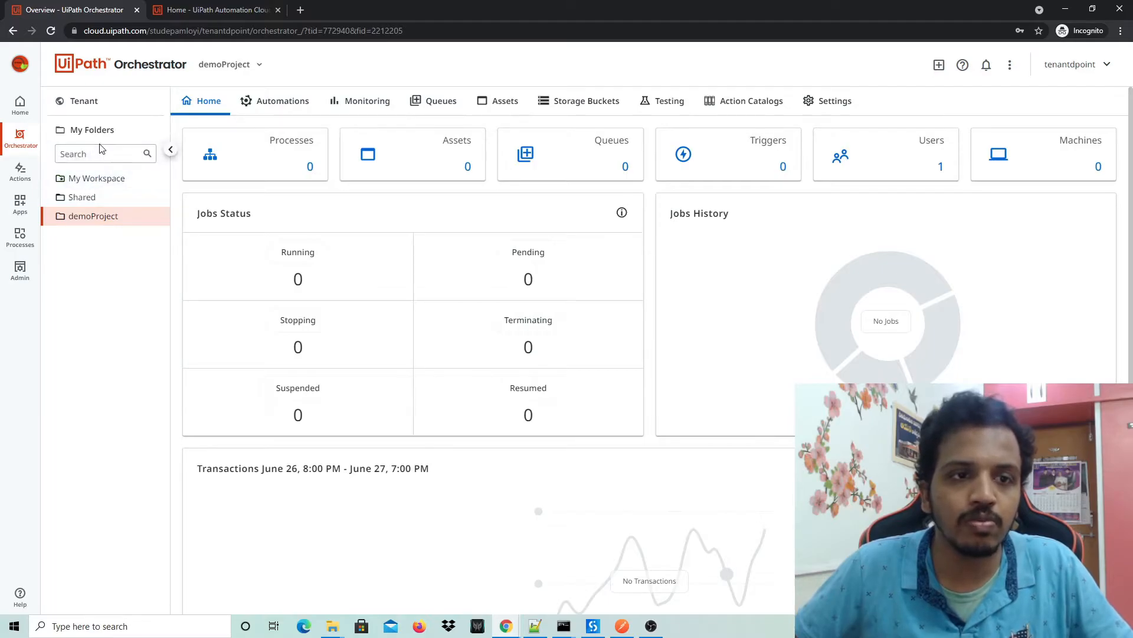
{"action": "left_click", "coordinate": [124, 108]}
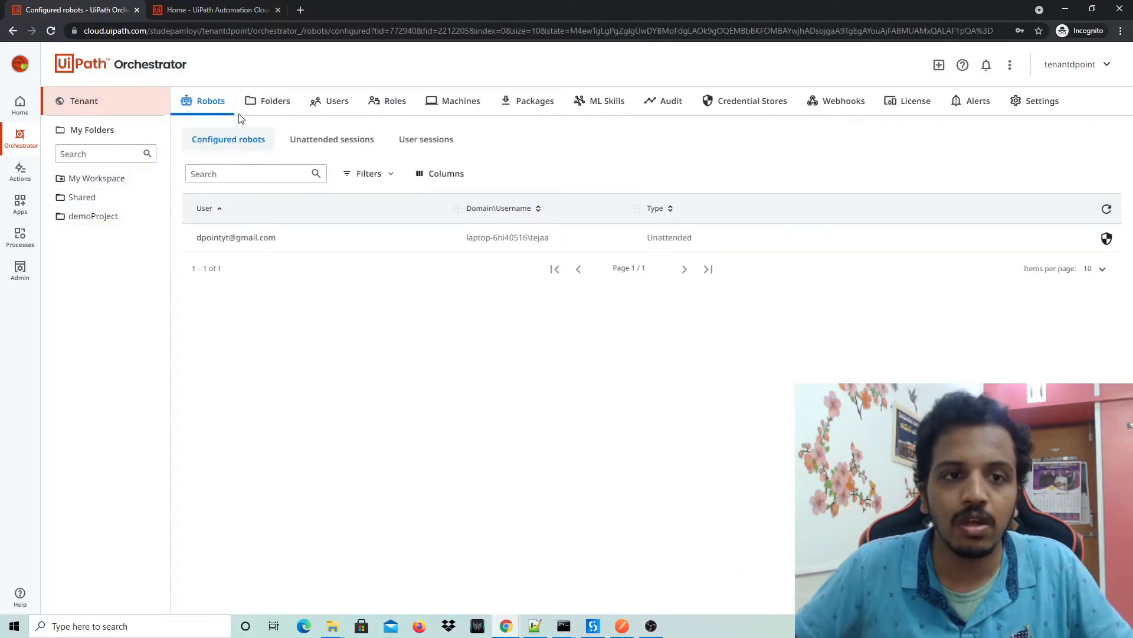
{"action": "left_click", "coordinate": [256, 105]}
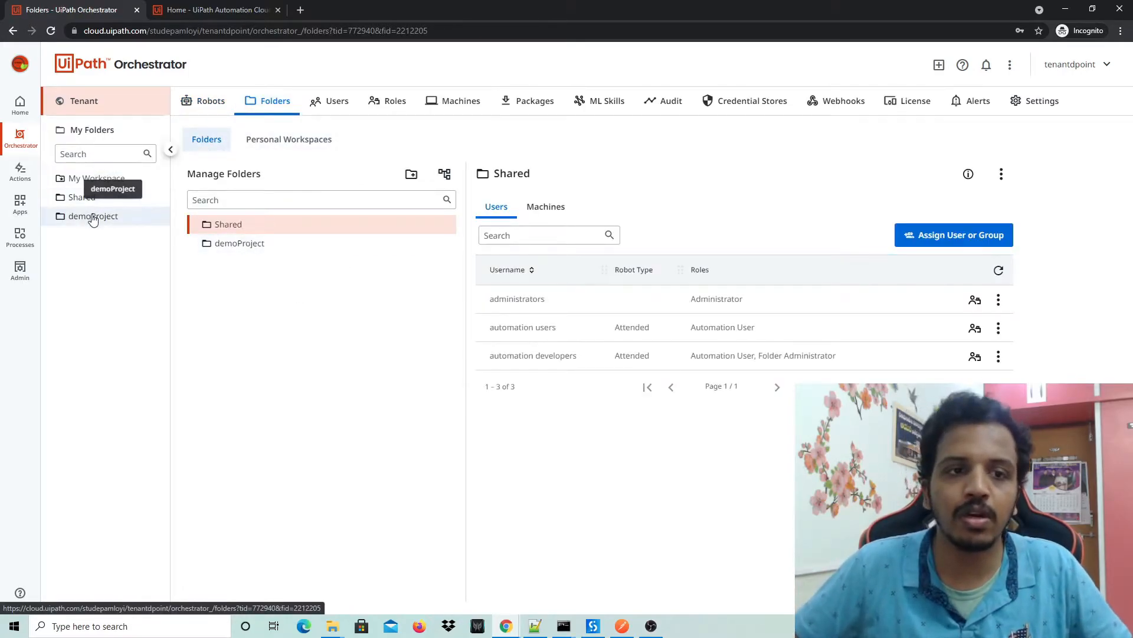
{"action": "left_click", "coordinate": [249, 247]}
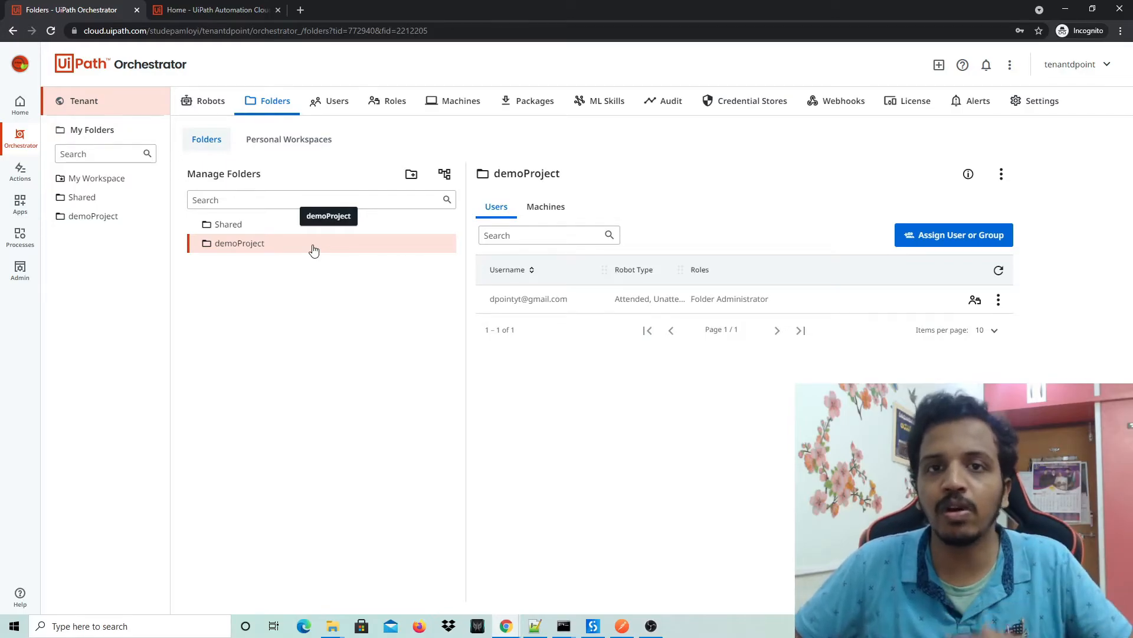
{"action": "left_click", "coordinate": [112, 226]}
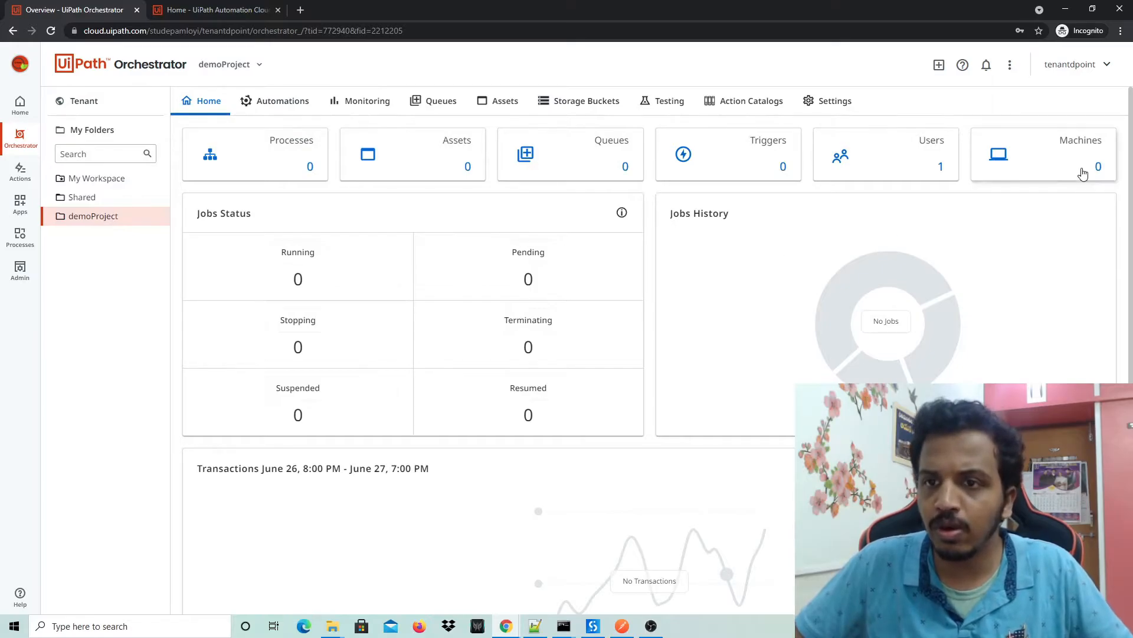
{"action": "left_click", "coordinate": [1060, 163]}
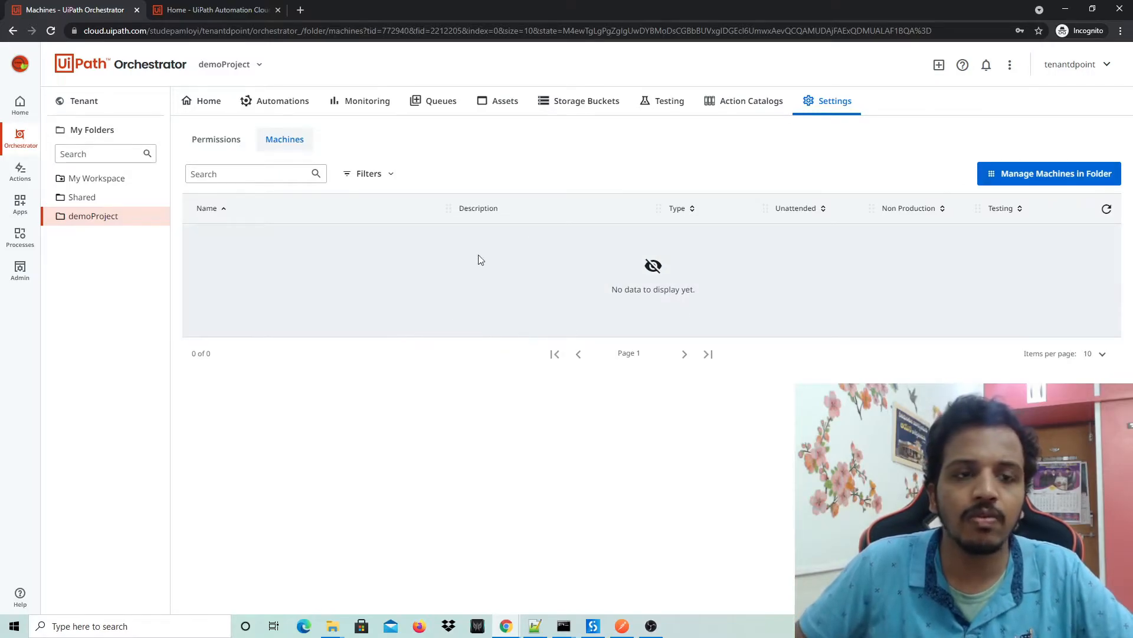
Assign the workspace machine template to the demoProject folder from the tenant's folder management and save the assignment.
{"action": "left_click", "coordinate": [63, 106]}
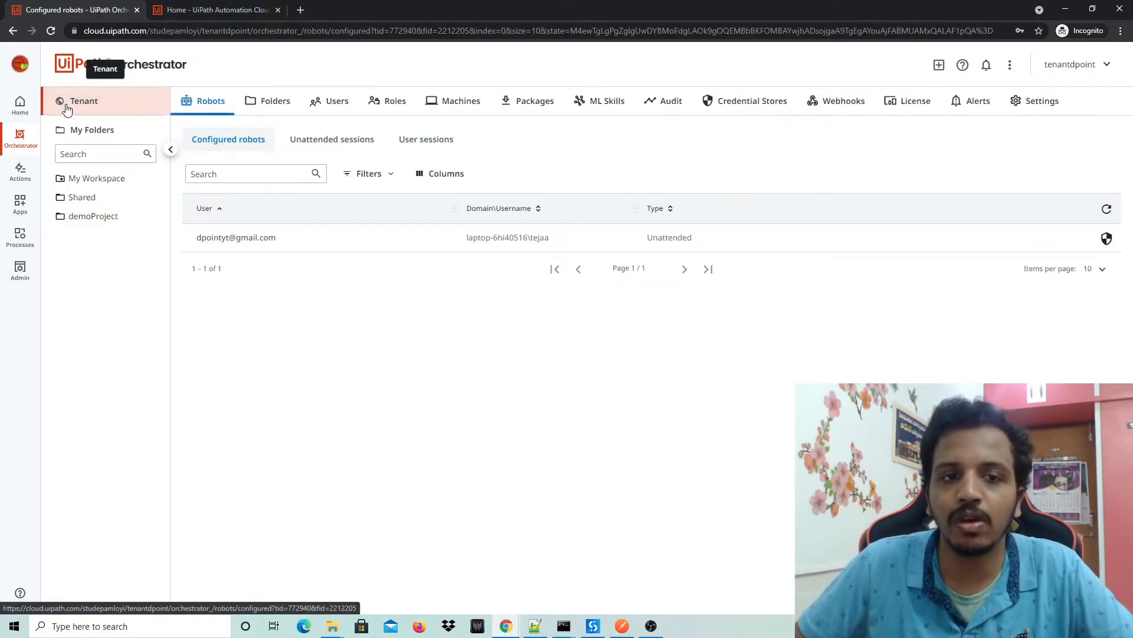
{"action": "left_click", "coordinate": [254, 110]}
{"action": "left_click", "coordinate": [249, 248]}
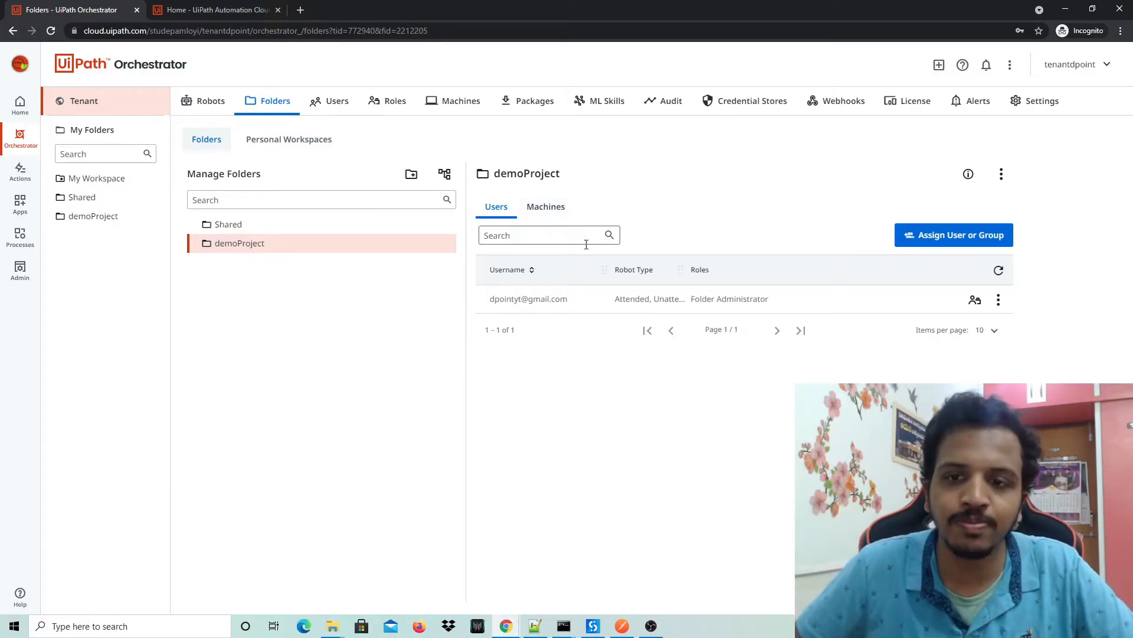
{"action": "left_click", "coordinate": [548, 207]}
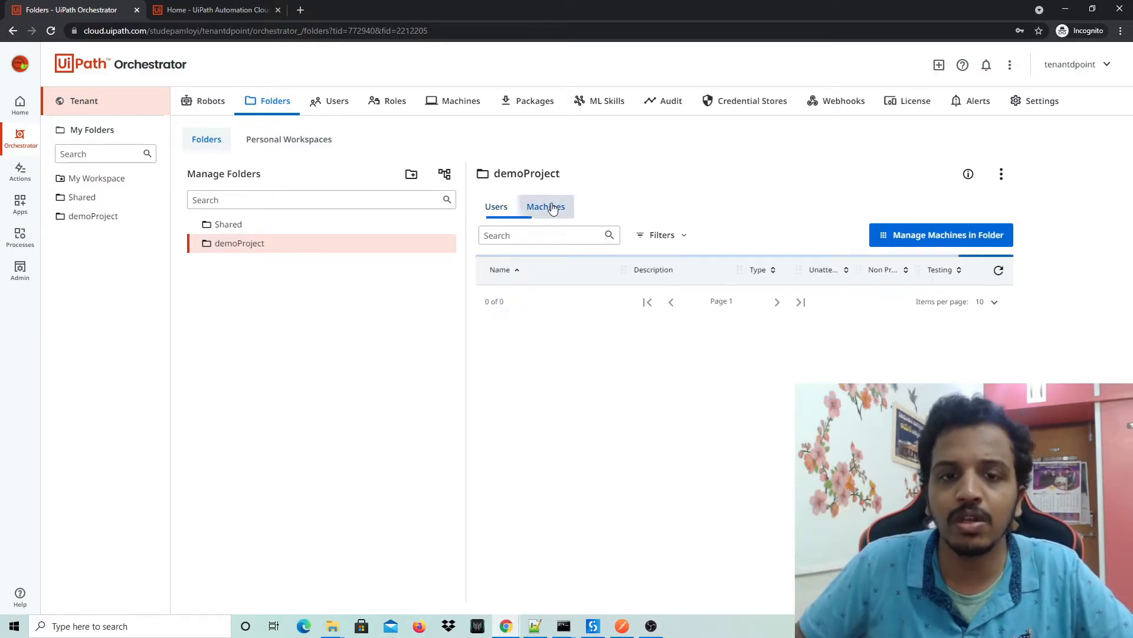
{"action": "left_click", "coordinate": [953, 240]}
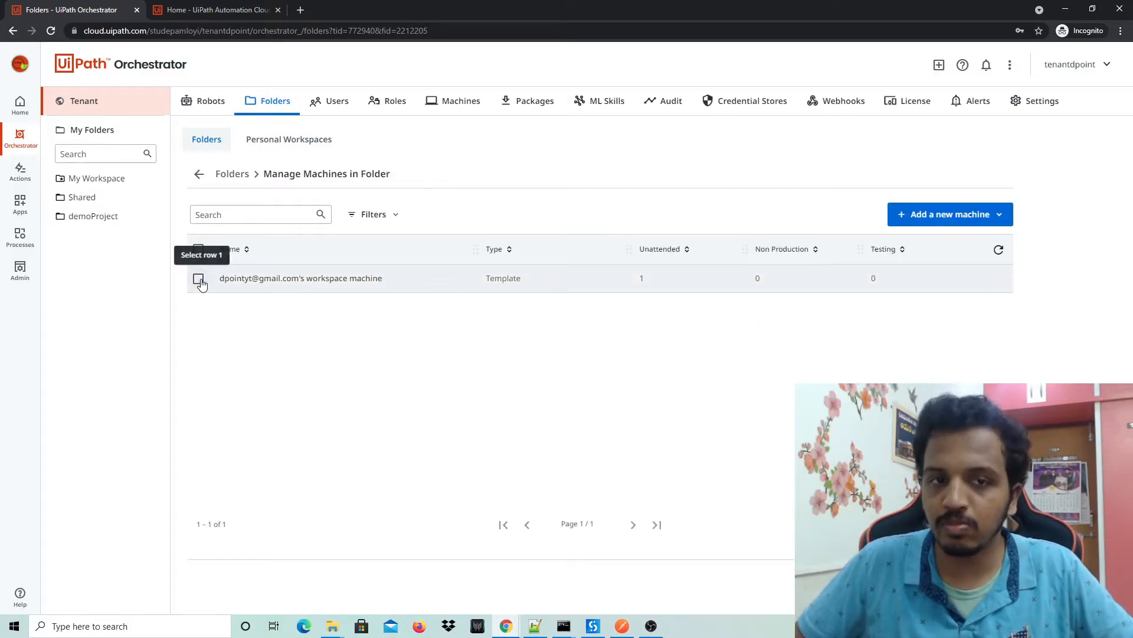
{"action": "left_click", "coordinate": [198, 279]}
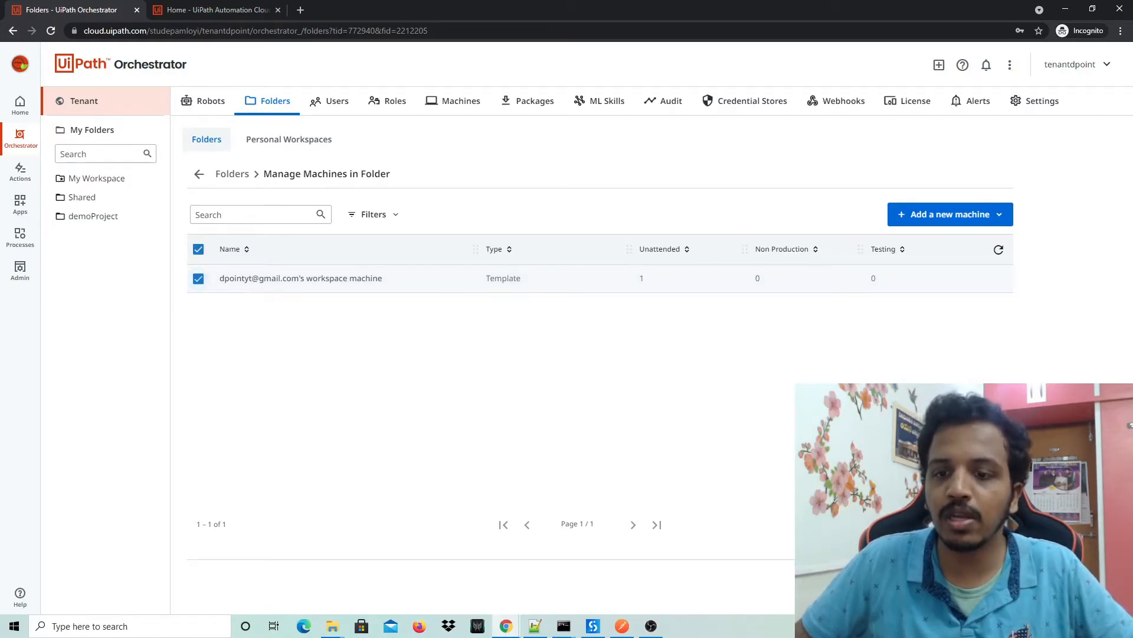
{"action": "left_click", "coordinate": [987, 581]}
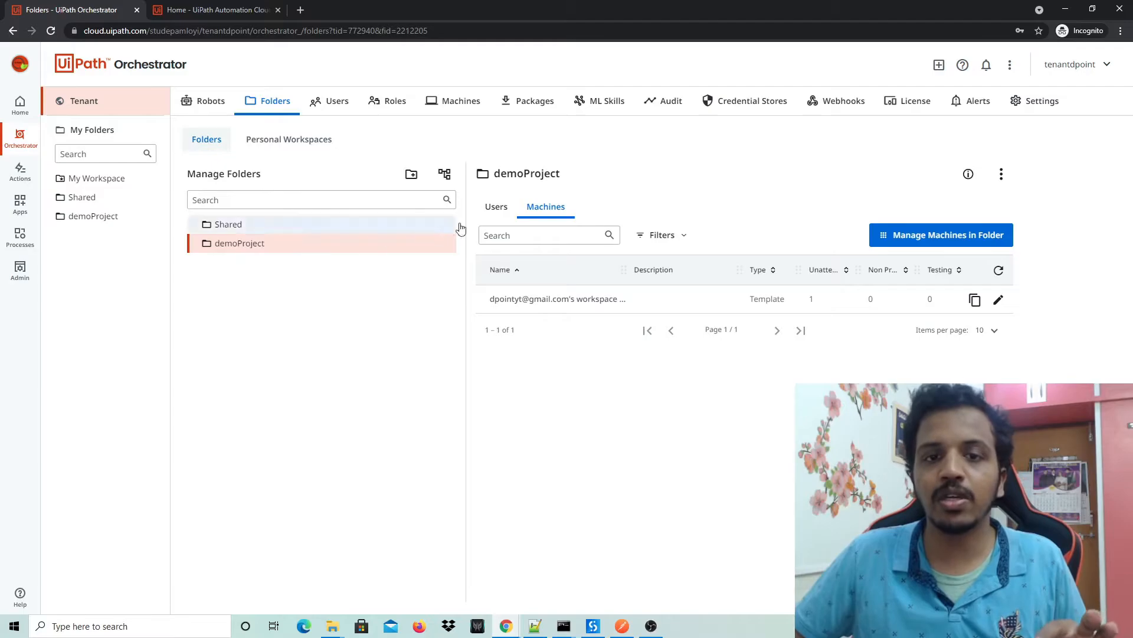
Review the users and machines assigned to demoProject and open the folder's list of processes.
{"action": "left_click", "coordinate": [494, 207]}
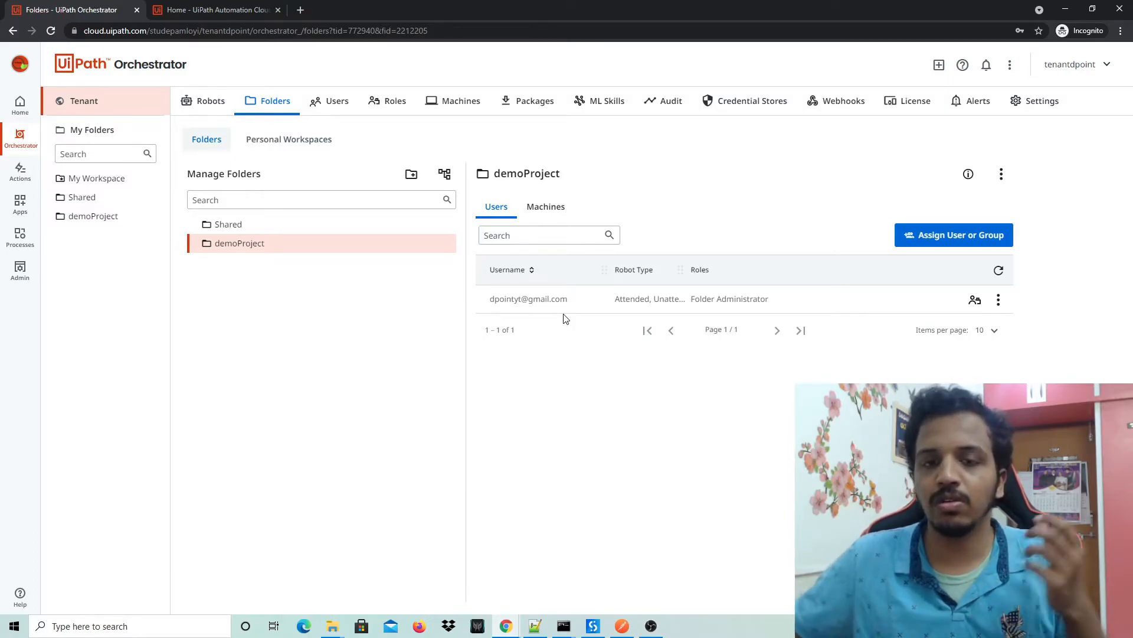
{"action": "left_click", "coordinate": [554, 208]}
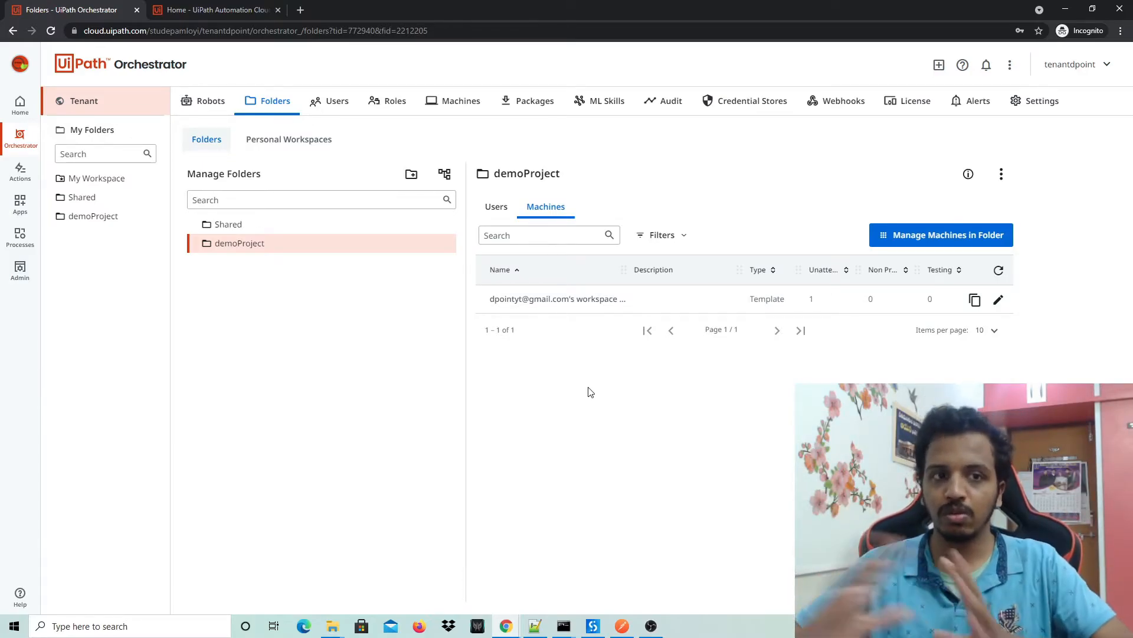
{"action": "left_click", "coordinate": [88, 216]}
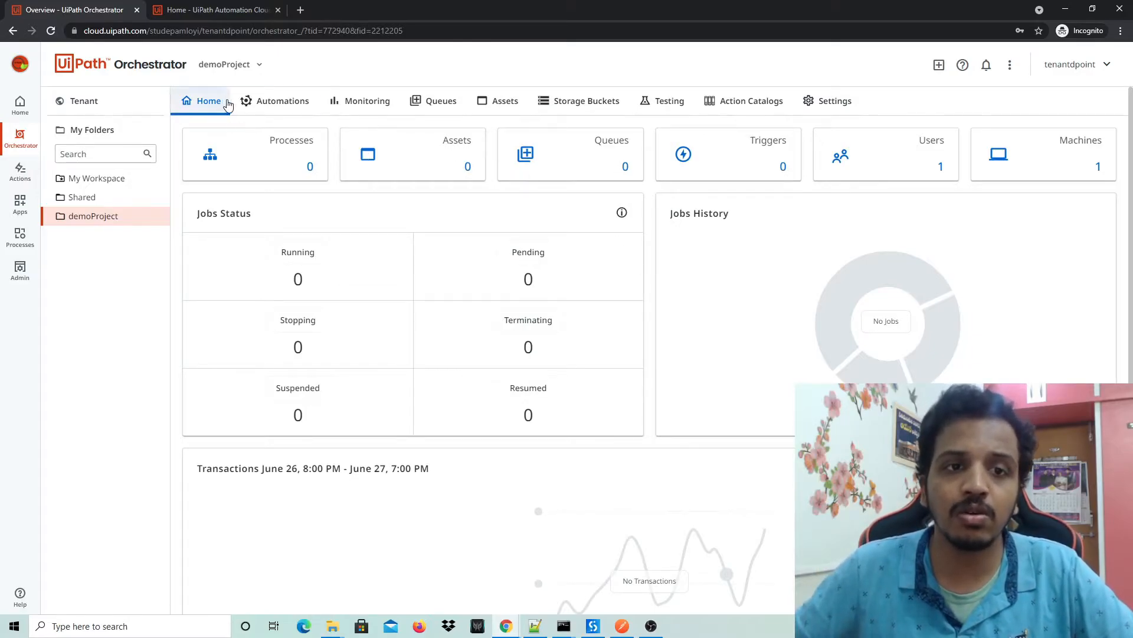
{"action": "left_click", "coordinate": [283, 101]}
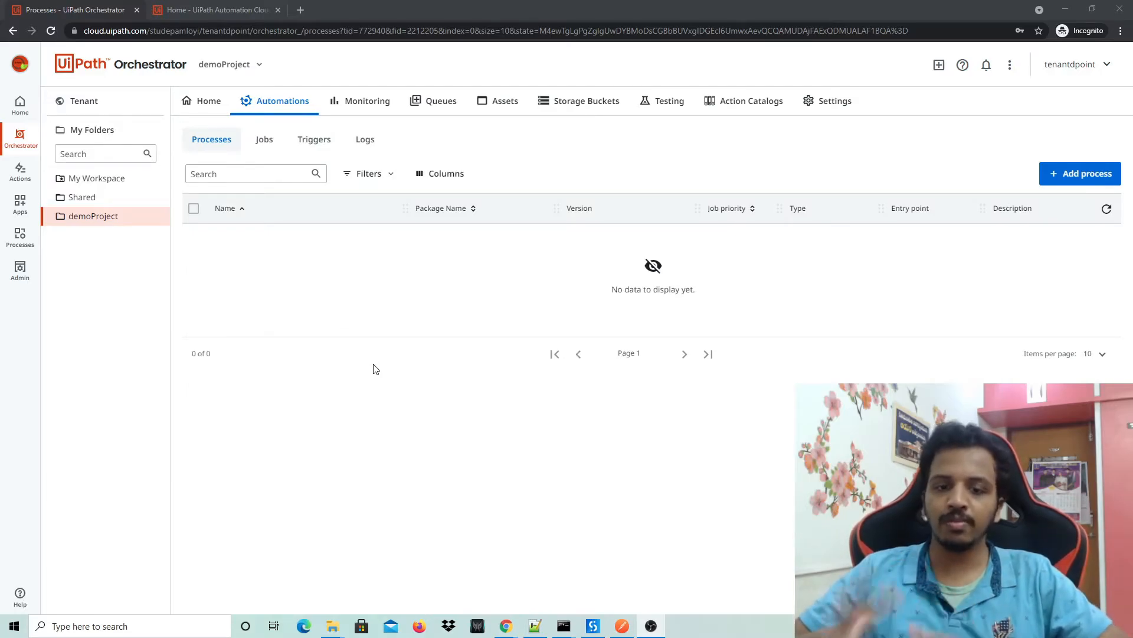
Switch to UiPath Studio, start publishing the process with the package name workflow-1 and proceed to the publish options.
{"action": "left_click", "coordinate": [593, 626]}
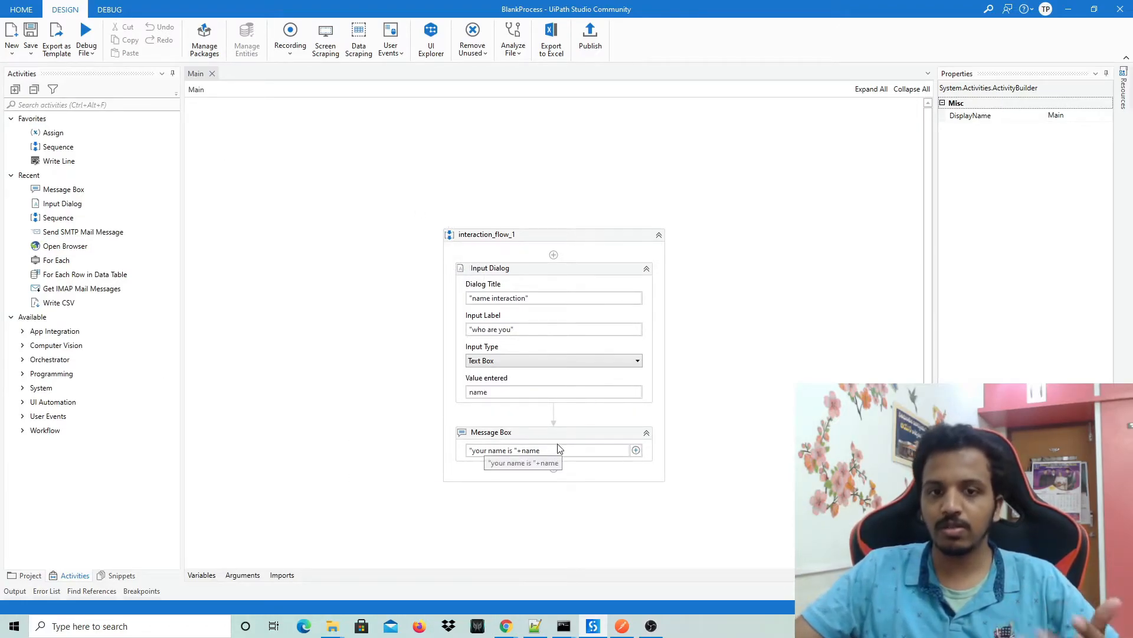
{"action": "left_click", "coordinate": [590, 40]}
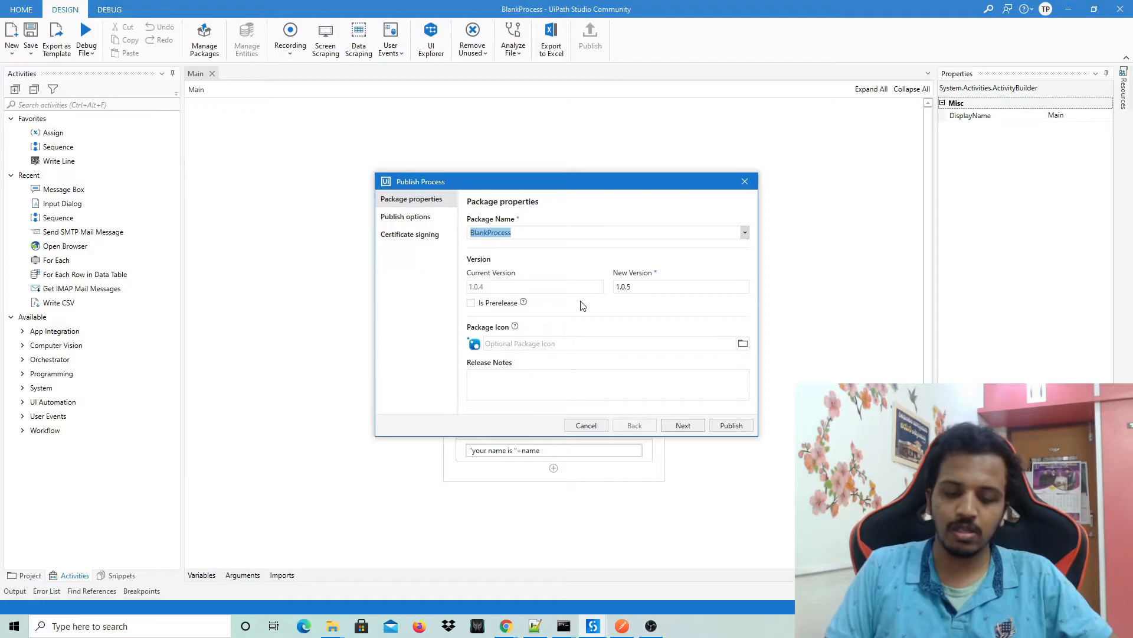
{"action": "type", "text": "workflow-1"}
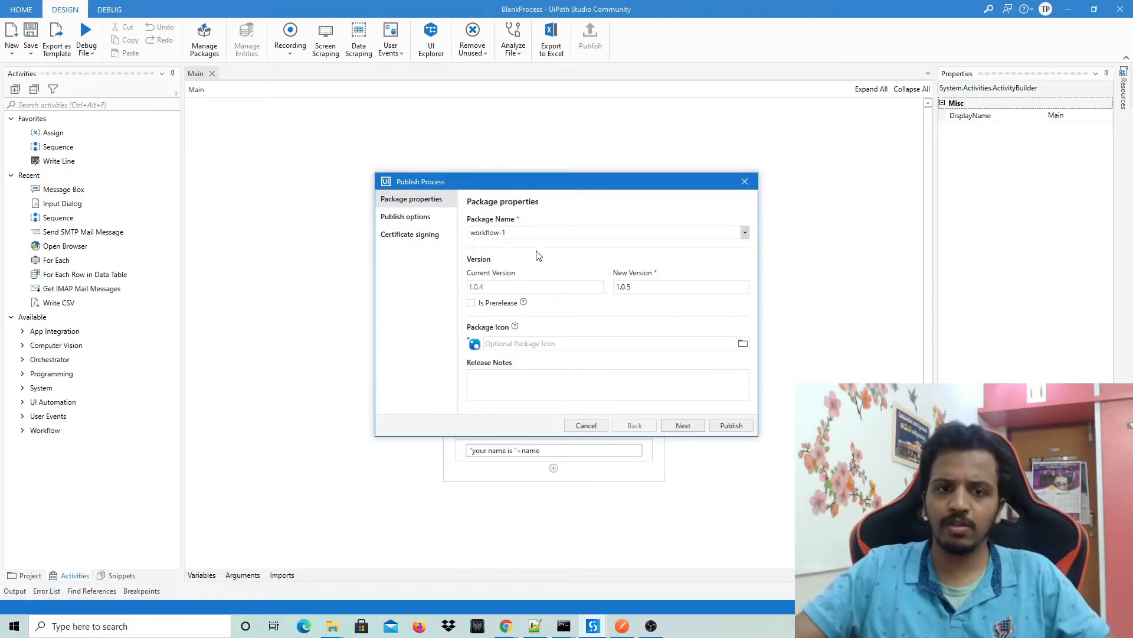
{"action": "left_click", "coordinate": [682, 426]}
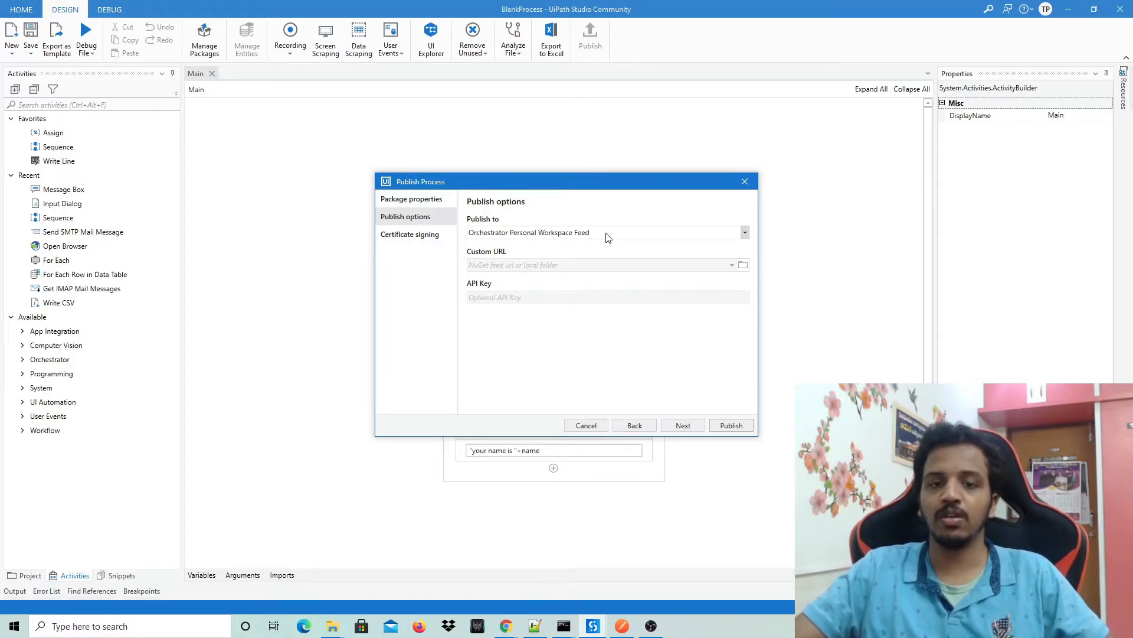
Switch to Orchestrator in the browser and review the process lists of My Workspace, Shared and demoProject.
{"action": "mouse_move", "coordinate": [509, 632]}
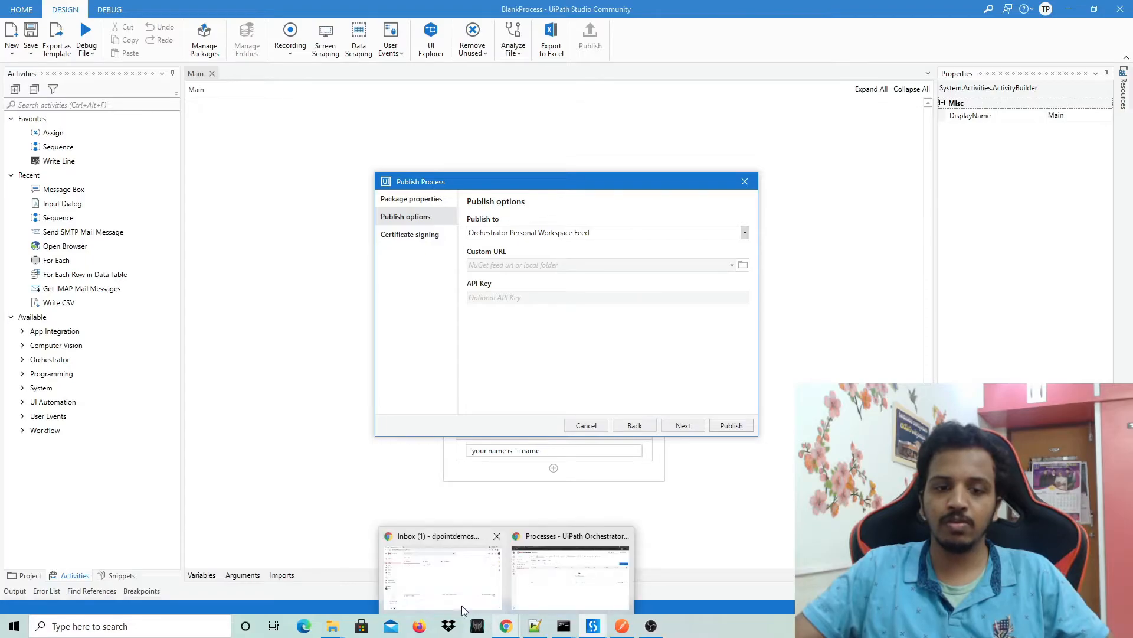
{"action": "left_click", "coordinate": [581, 566]}
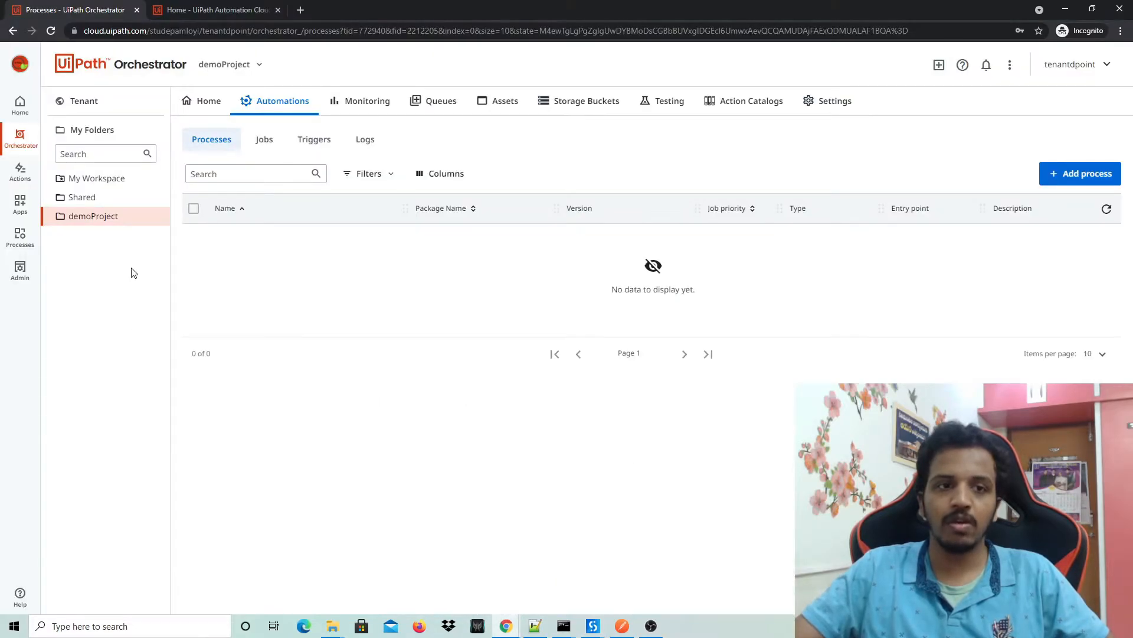
{"action": "left_click", "coordinate": [88, 178]}
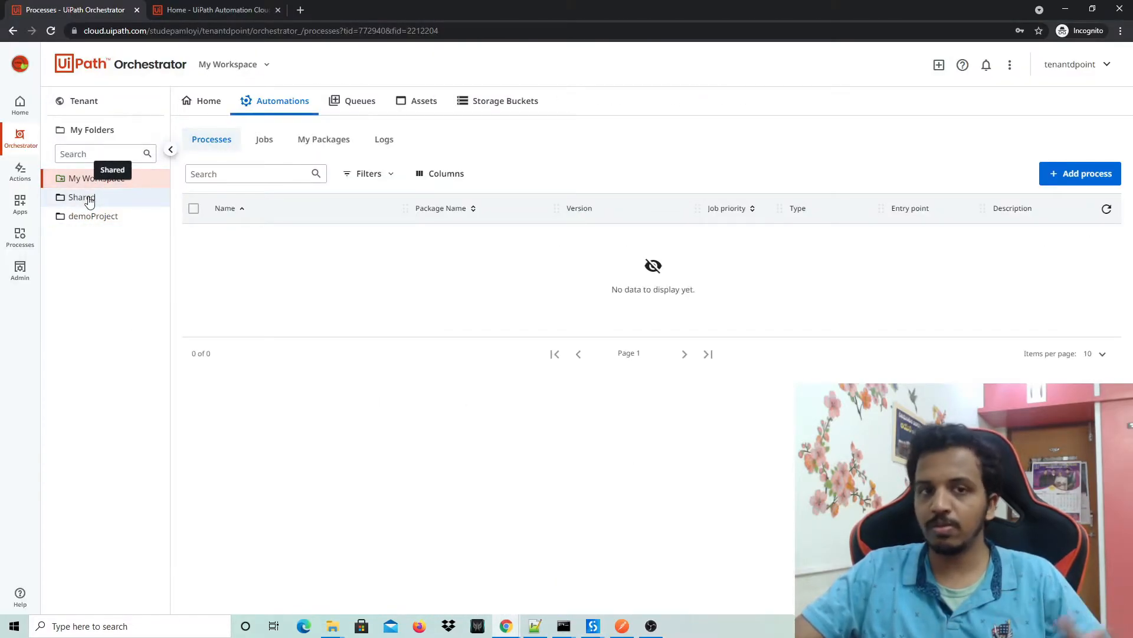
{"action": "left_click", "coordinate": [88, 199]}
{"action": "left_click", "coordinate": [105, 218]}
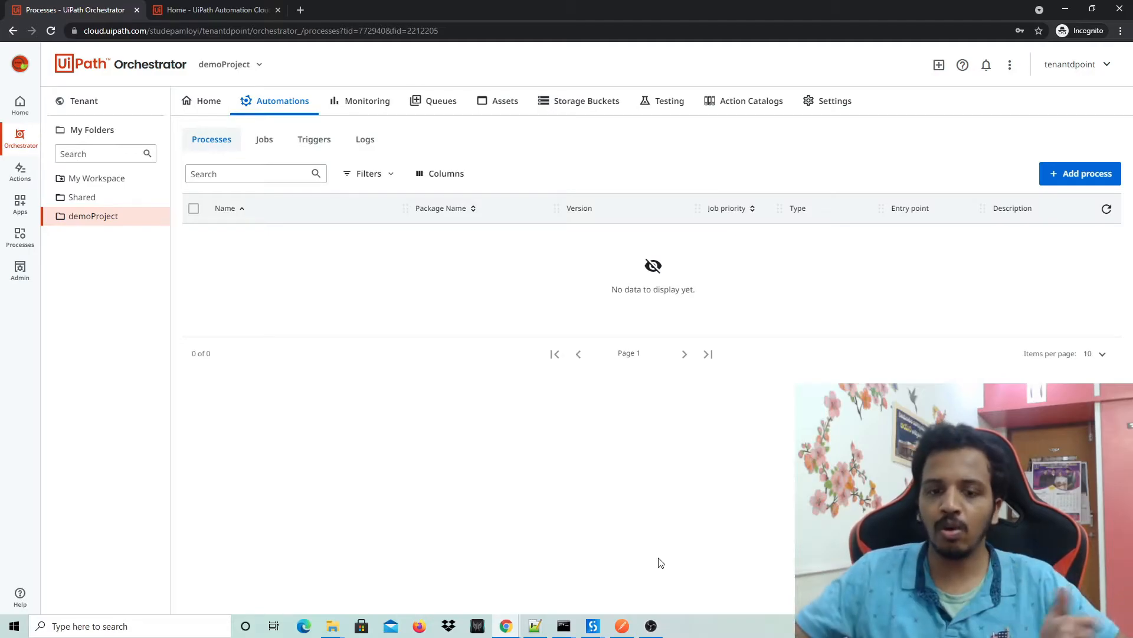
{"action": "left_click", "coordinate": [623, 625]}
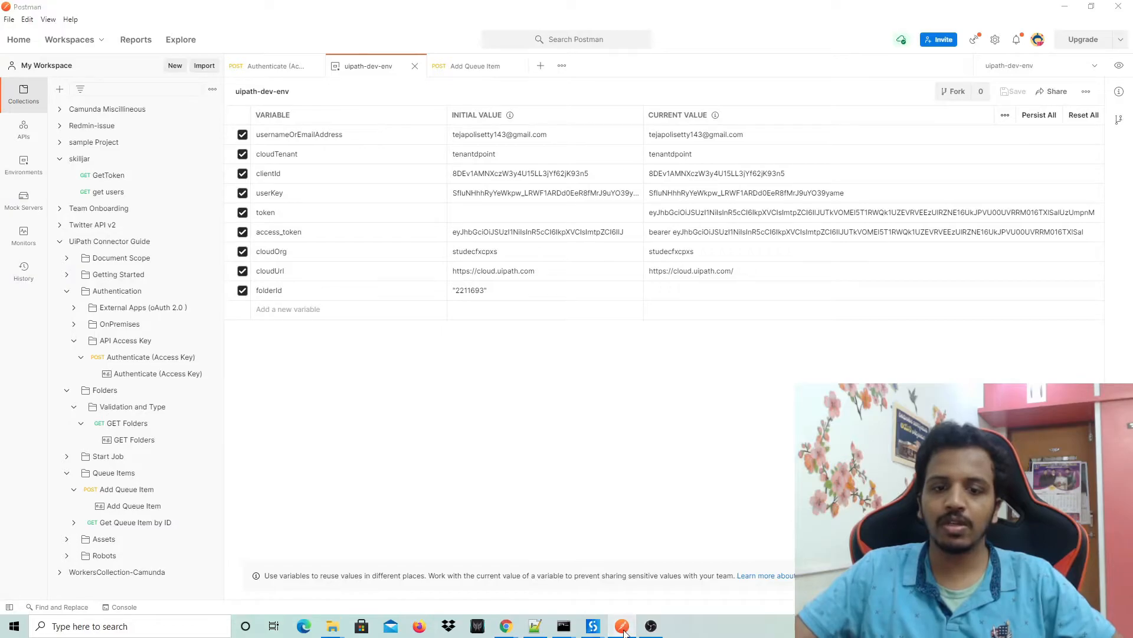
{"action": "left_click", "coordinate": [623, 626]}
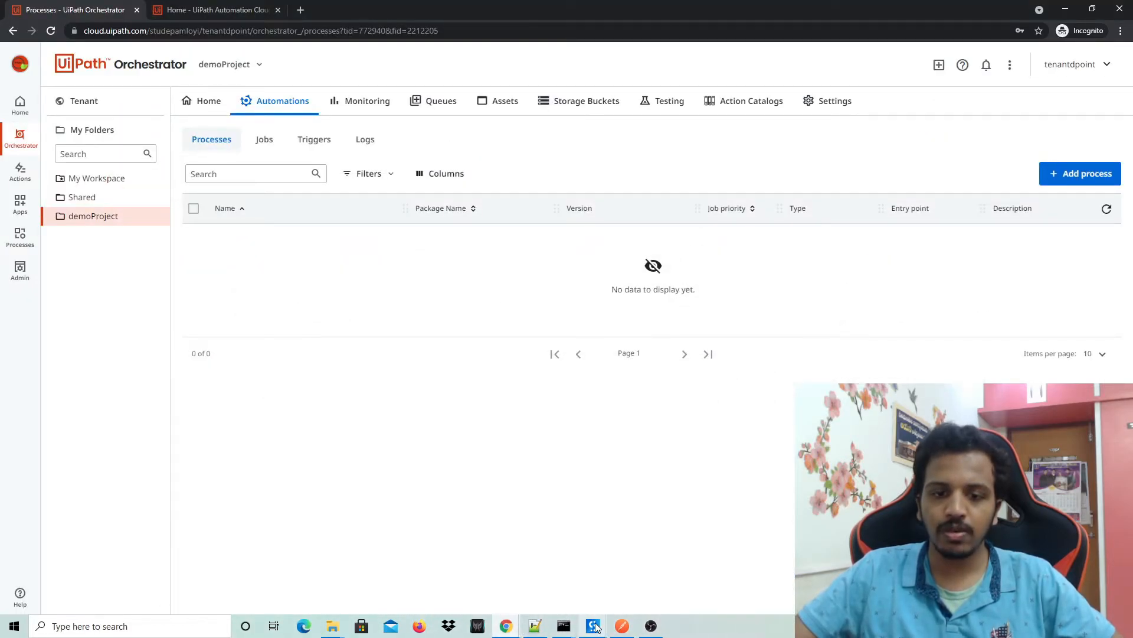
Switch back to UiPath Studio and publish the workflow-1 package to the Orchestrator Tenant Processes Feed without a signing certificate.
{"action": "mouse_move", "coordinate": [595, 627]}
{"action": "left_click", "coordinate": [645, 575]}
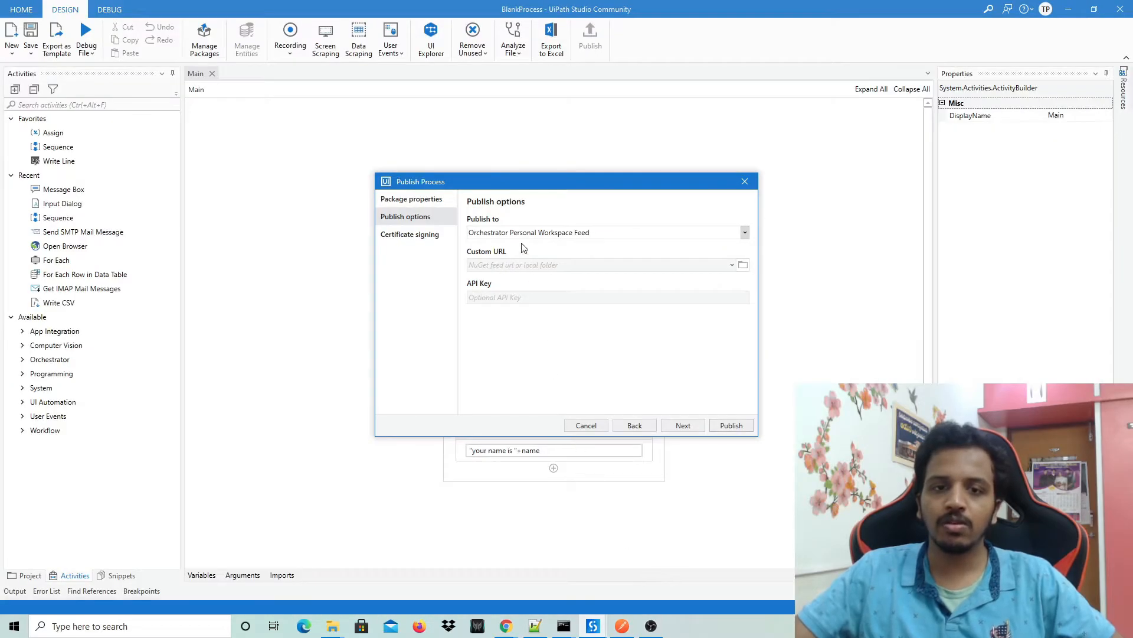
{"action": "left_click", "coordinate": [534, 234]}
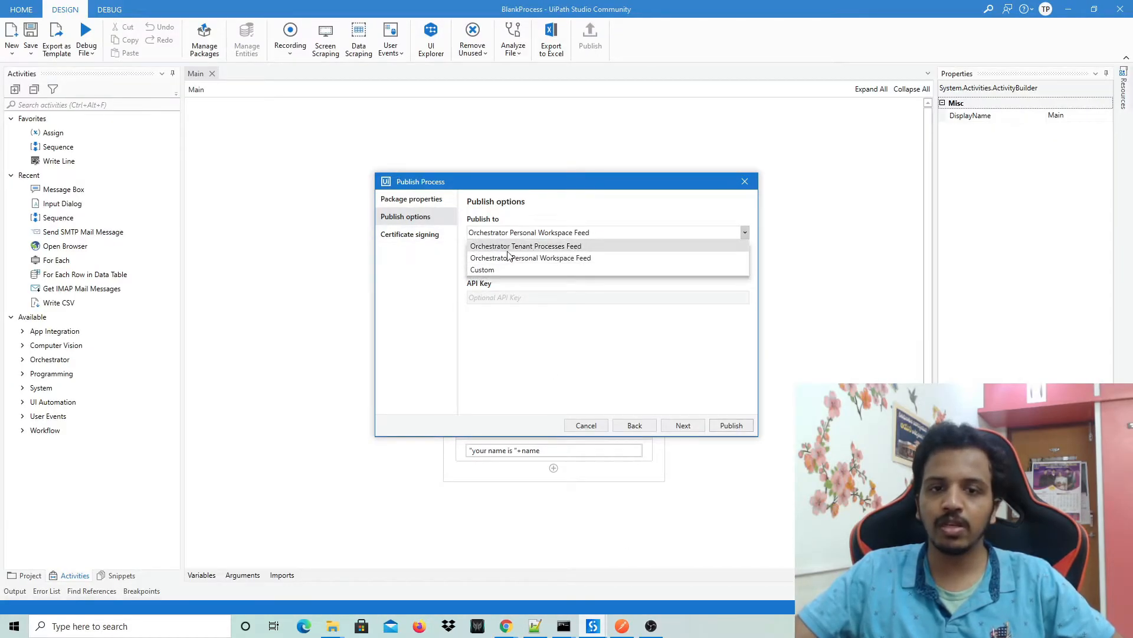
{"action": "left_click", "coordinate": [577, 247]}
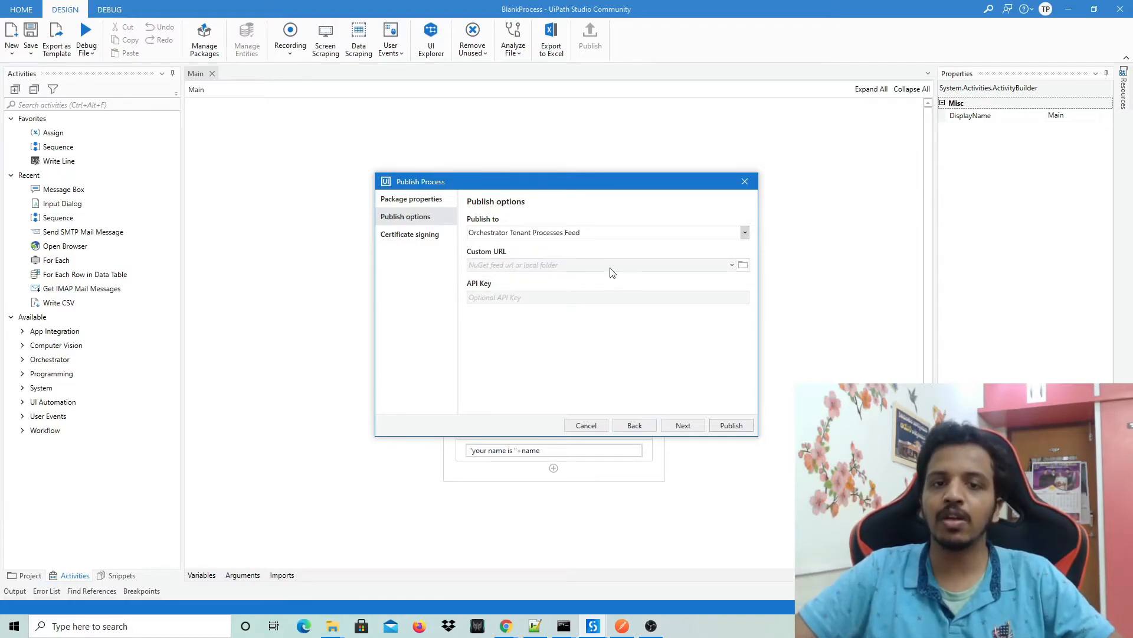
{"action": "left_click", "coordinate": [691, 425]}
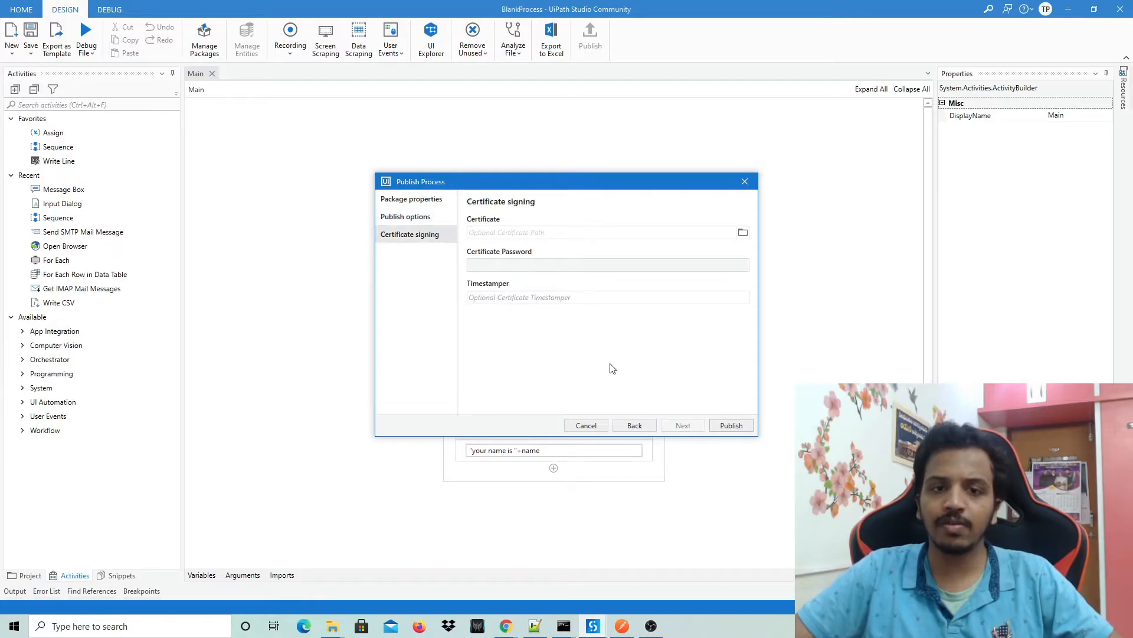
{"action": "left_click", "coordinate": [730, 425]}
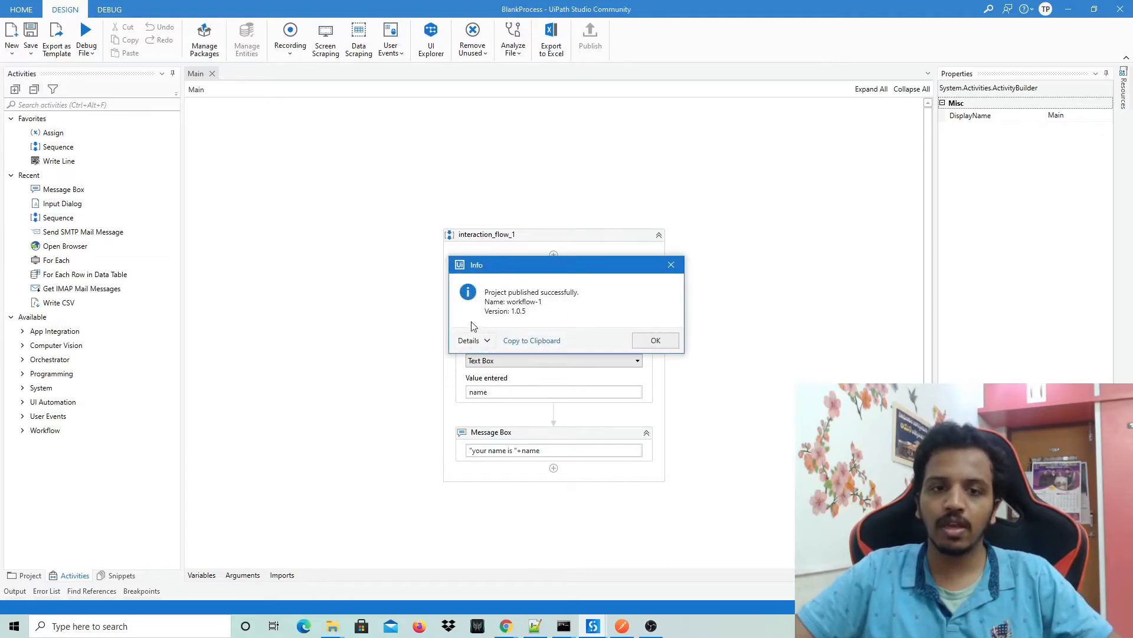
{"action": "left_click", "coordinate": [670, 341]}
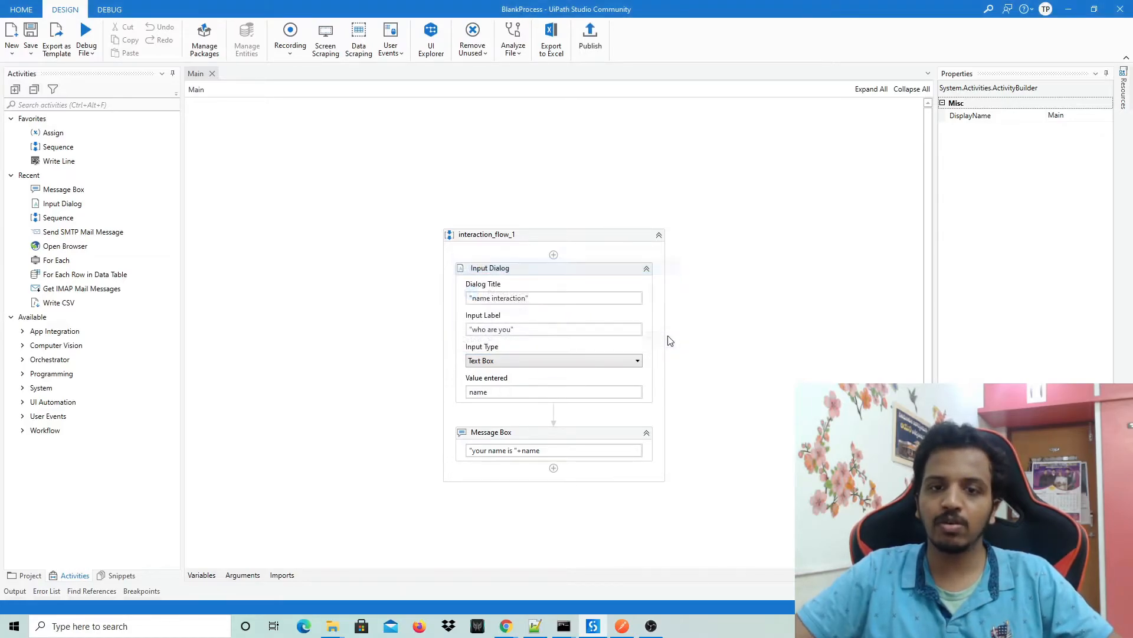
Return to Orchestrator, refresh demoProject's process list and check Shared and My Workspace for the published process.
{"action": "left_click", "coordinate": [1069, 9]}
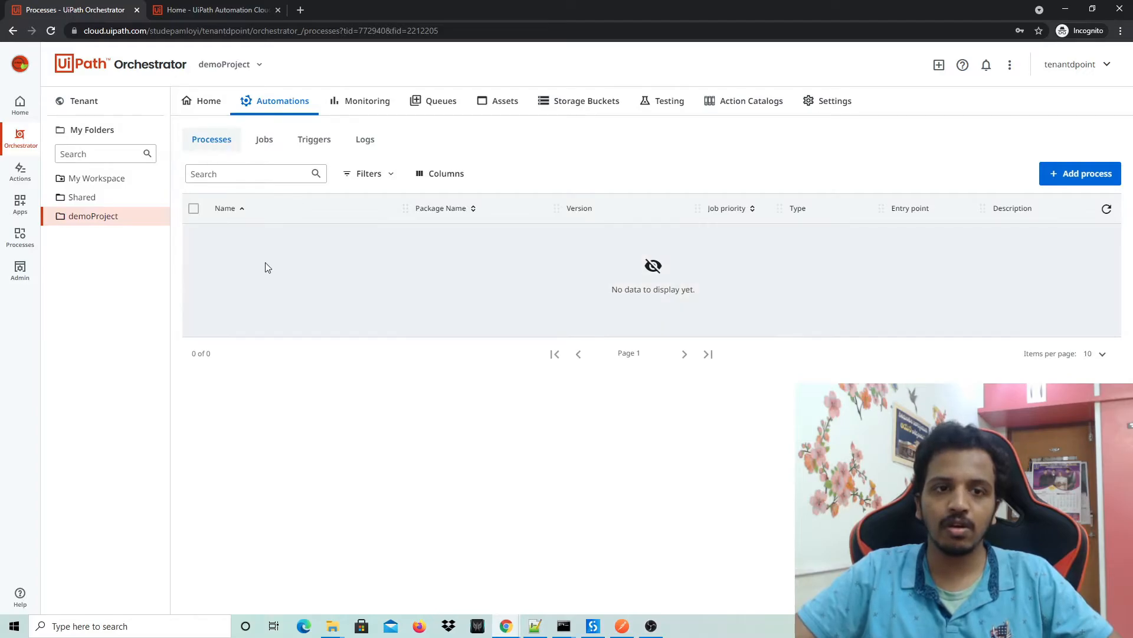
{"action": "left_click", "coordinate": [1107, 209]}
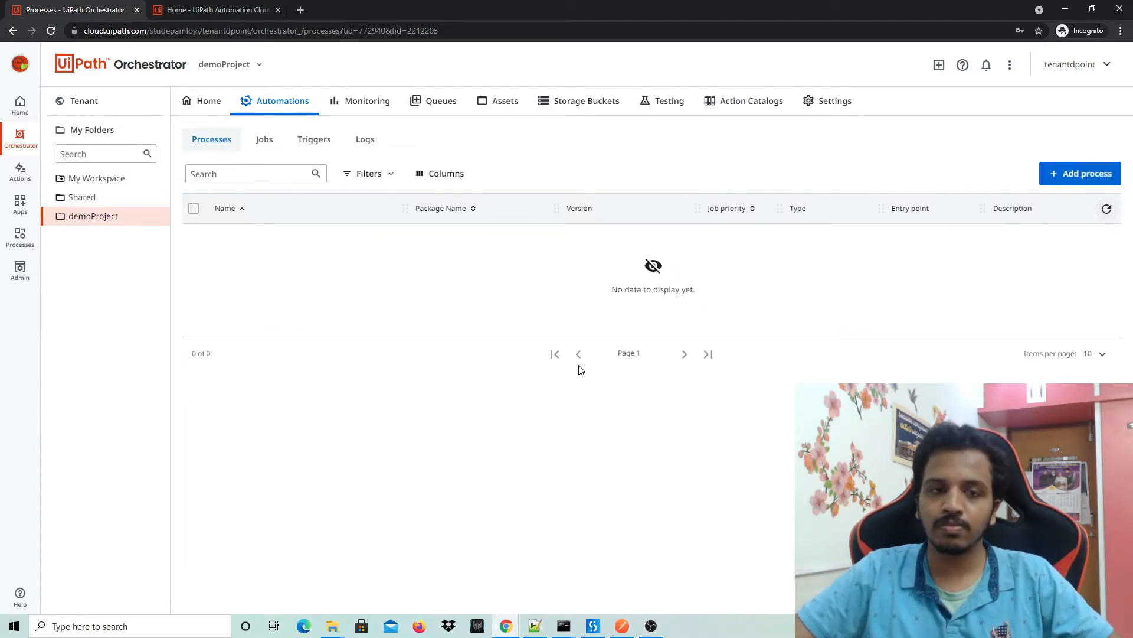
{"action": "left_click", "coordinate": [89, 198]}
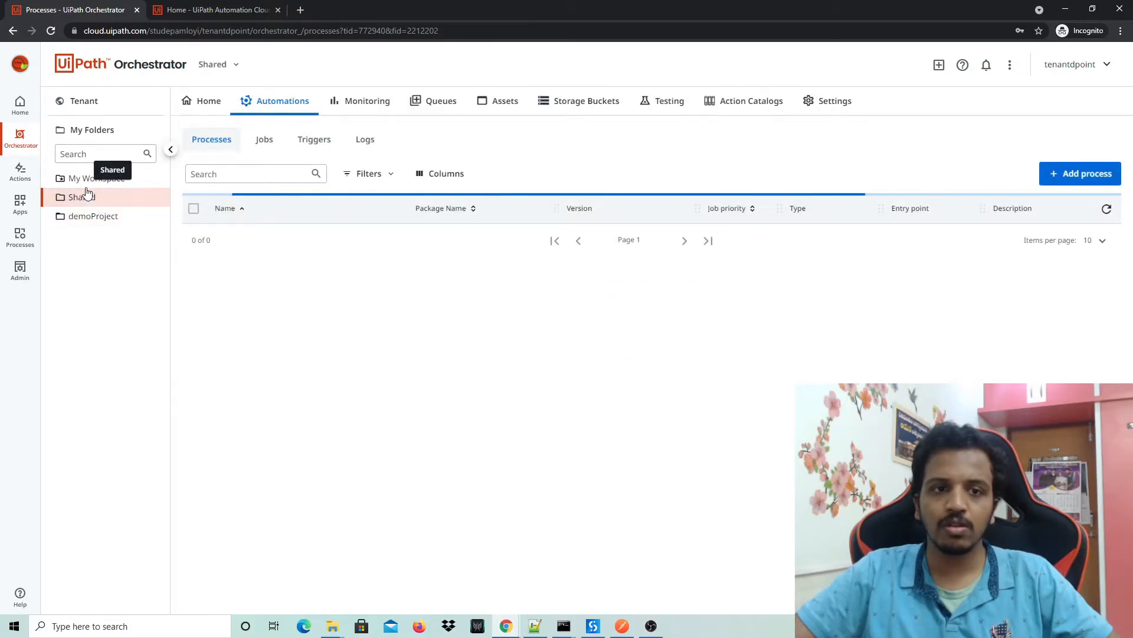
{"action": "left_click", "coordinate": [88, 184]}
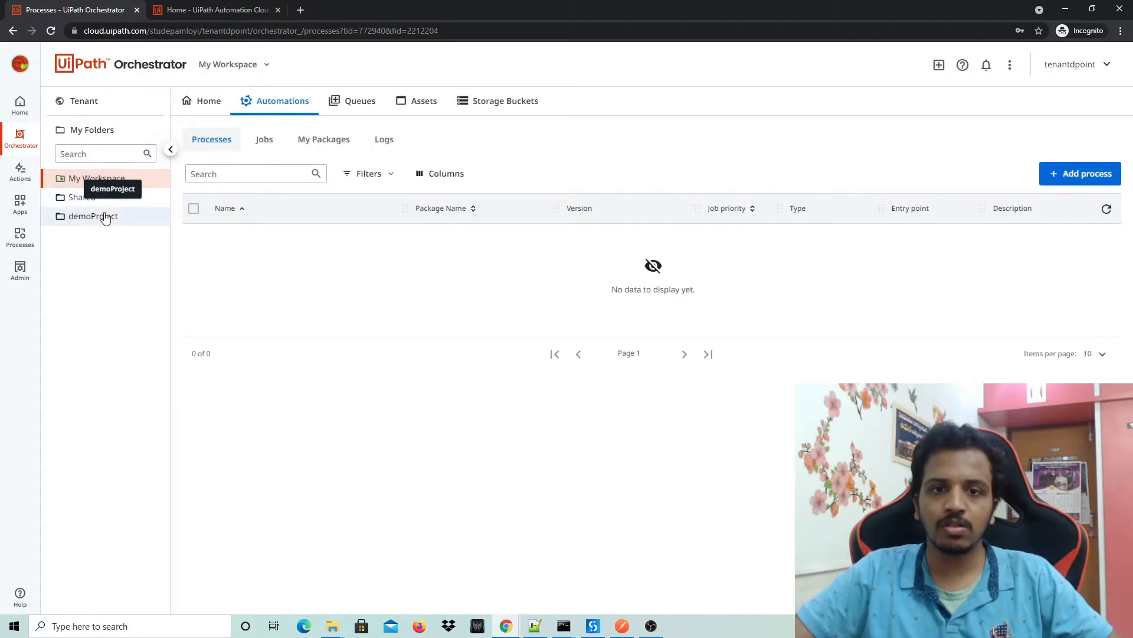
{"action": "left_click", "coordinate": [51, 31]}
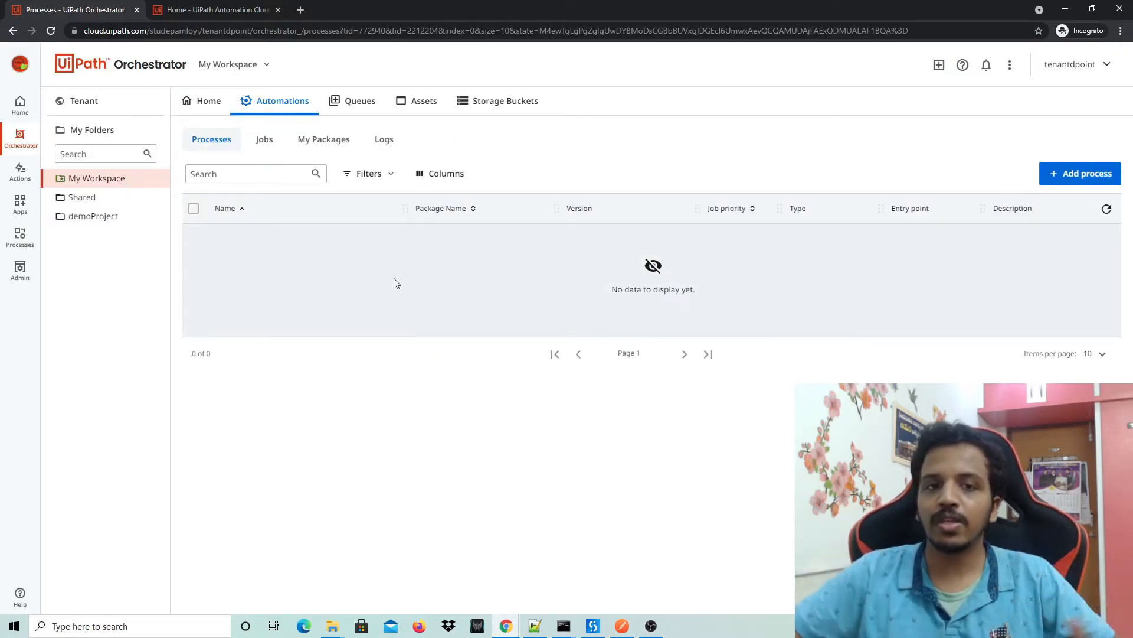
Start adding a process in demoProject, Shared and My Workspace in turn and check the package sources offered in each.
{"action": "left_click", "coordinate": [124, 227]}
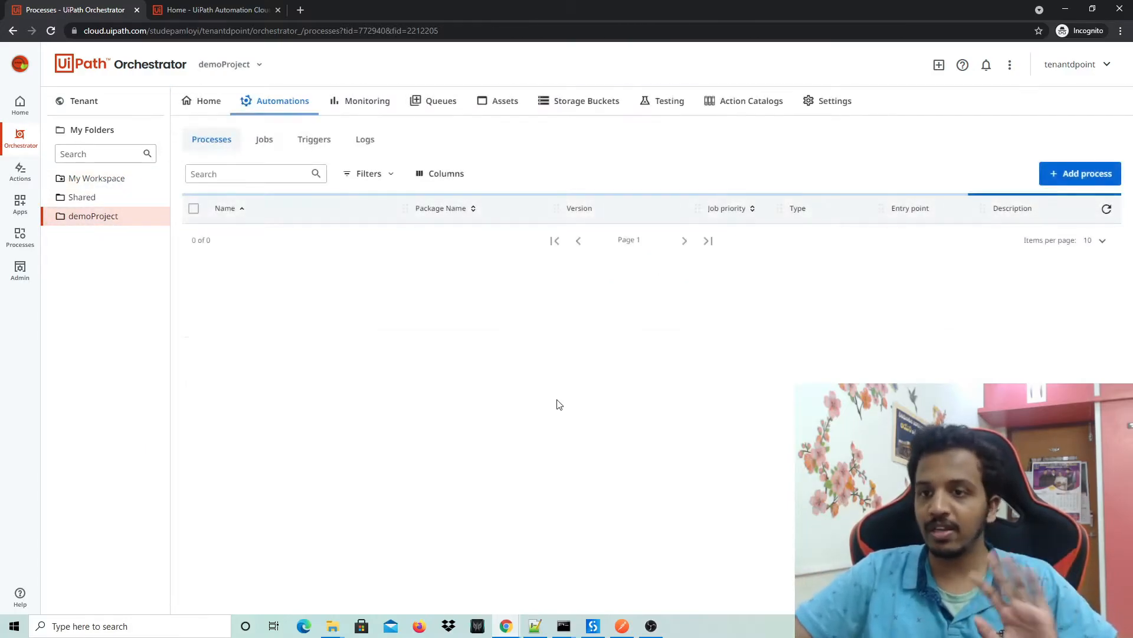
{"action": "left_click", "coordinate": [1096, 176]}
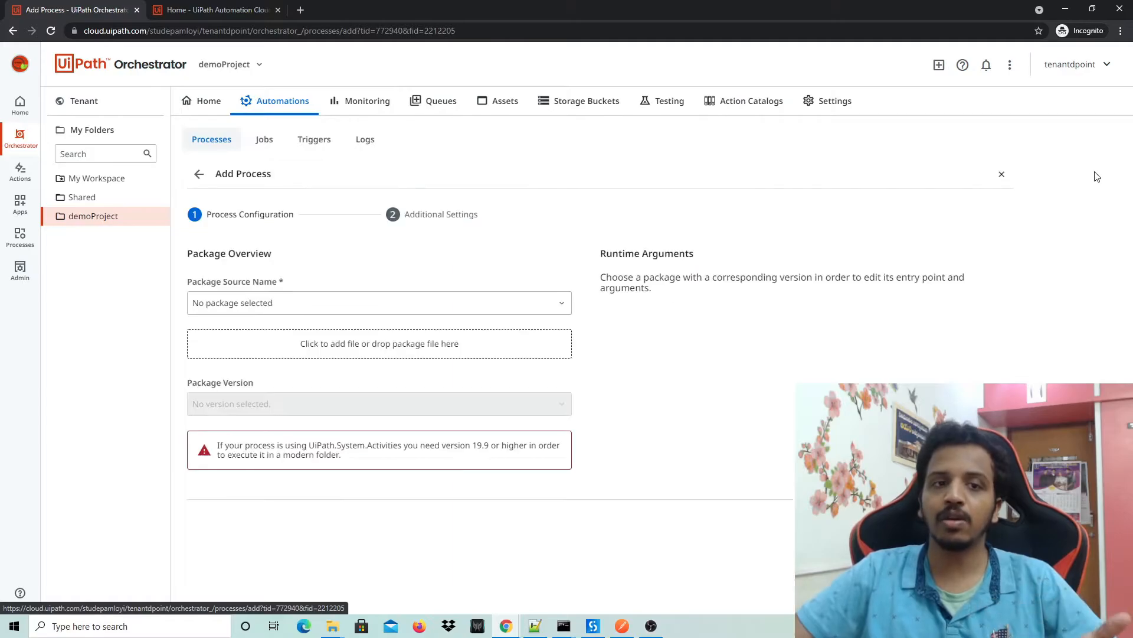
{"action": "left_click", "coordinate": [237, 304]}
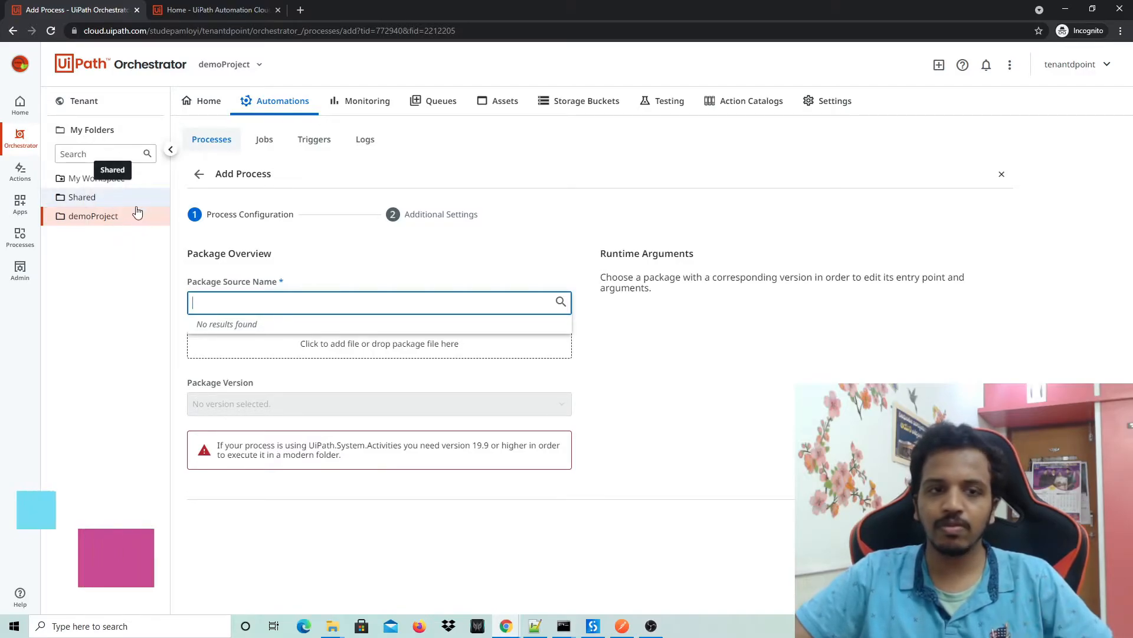
{"action": "left_click", "coordinate": [104, 201]}
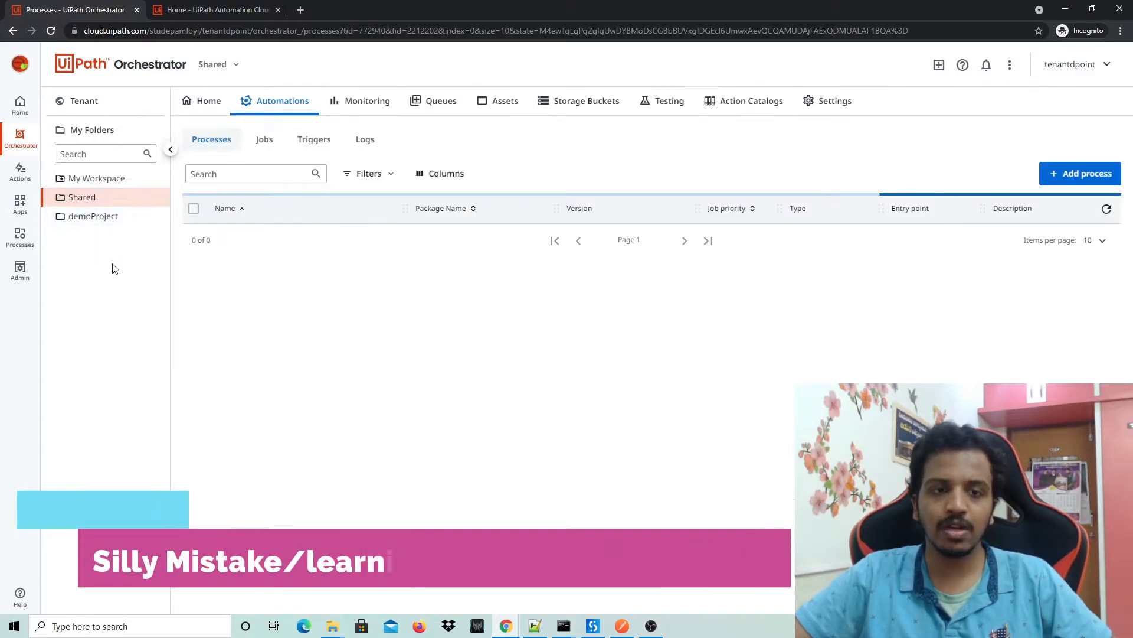
{"action": "left_click", "coordinate": [1063, 187]}
{"action": "left_click", "coordinate": [322, 304]}
{"action": "left_click", "coordinate": [112, 179]}
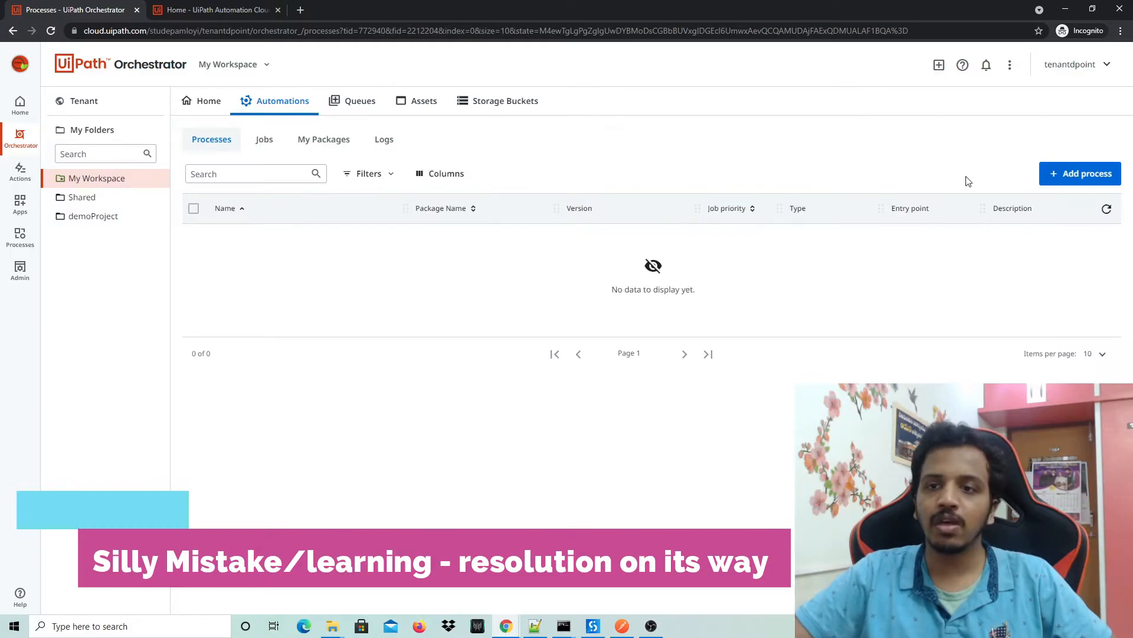
{"action": "left_click", "coordinate": [1062, 173]}
{"action": "left_click", "coordinate": [327, 306]}
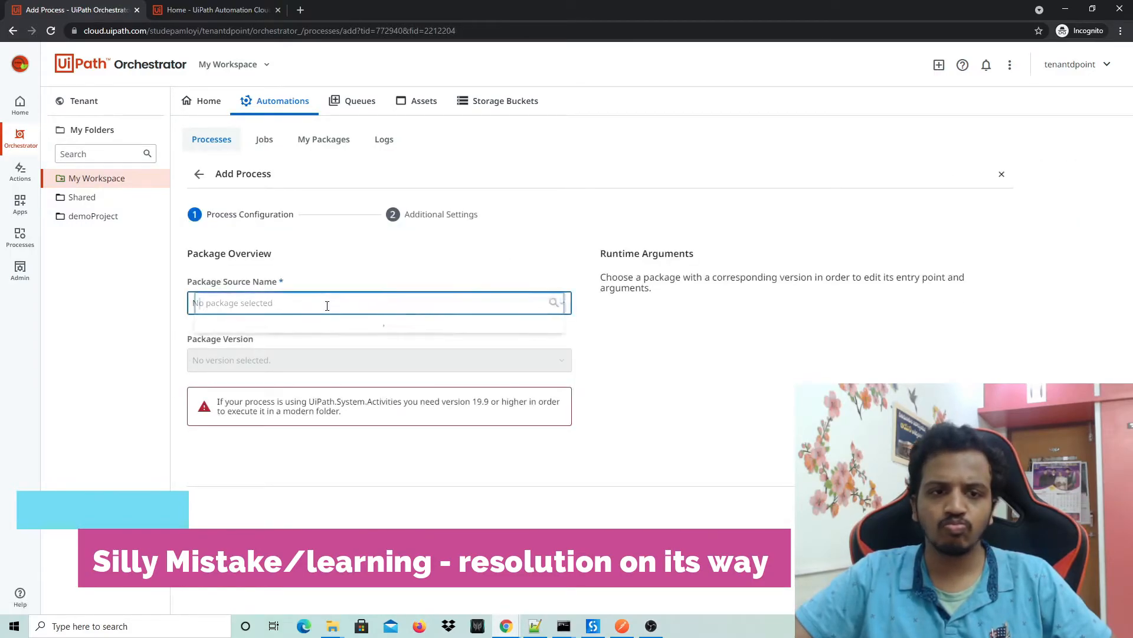
{"action": "left_click", "coordinate": [618, 596]}
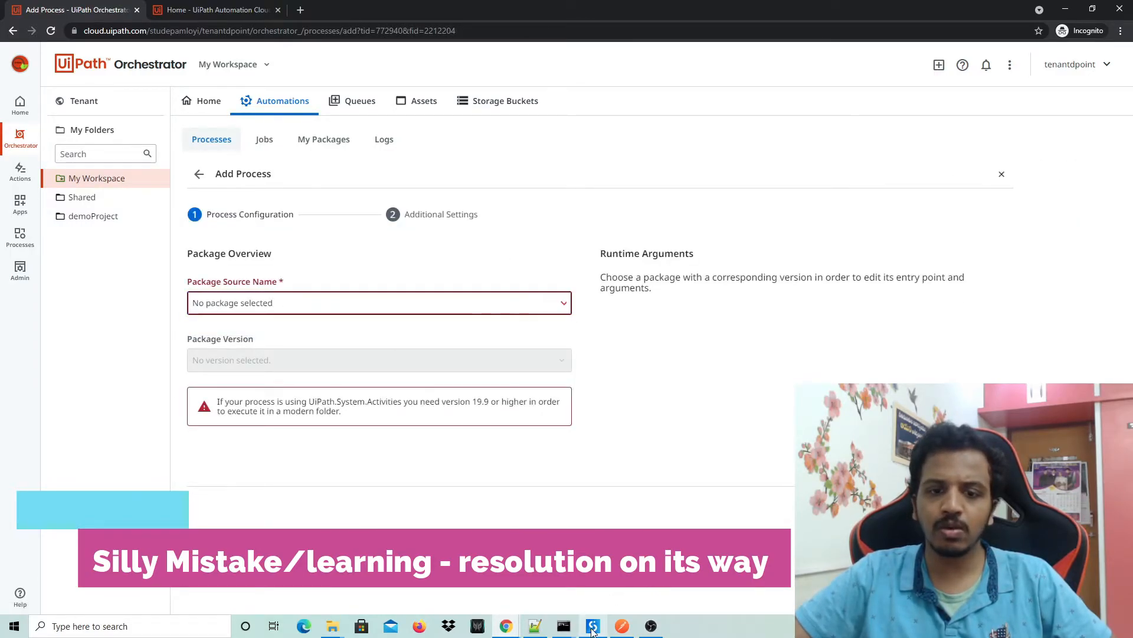
Switch to UiPath Studio and publish the project as BlankProcess version 1.0.6 to the Orchestrator Tenant Processes Feed.
{"action": "left_click", "coordinate": [593, 628]}
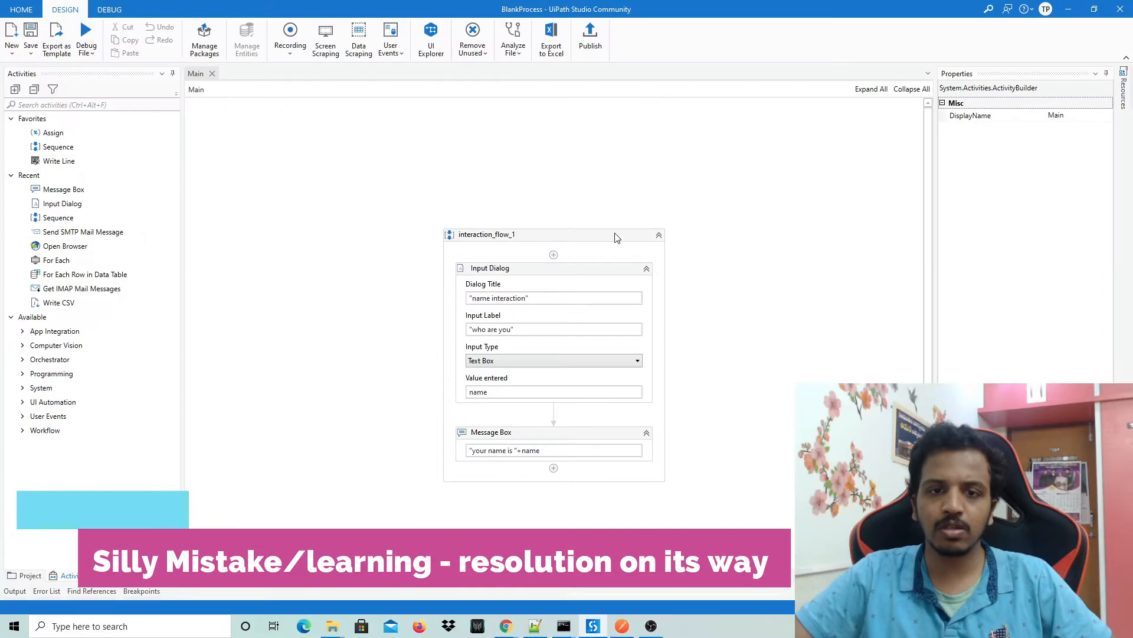
{"action": "left_click", "coordinate": [591, 40]}
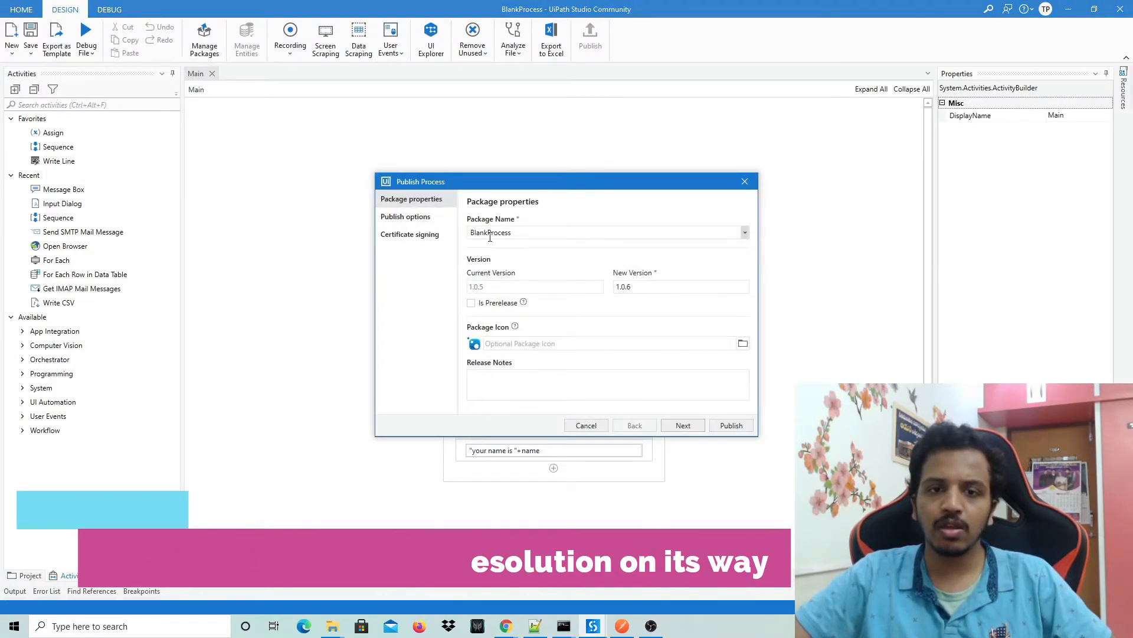
{"action": "left_click", "coordinate": [418, 217]}
{"action": "left_click", "coordinate": [642, 234]}
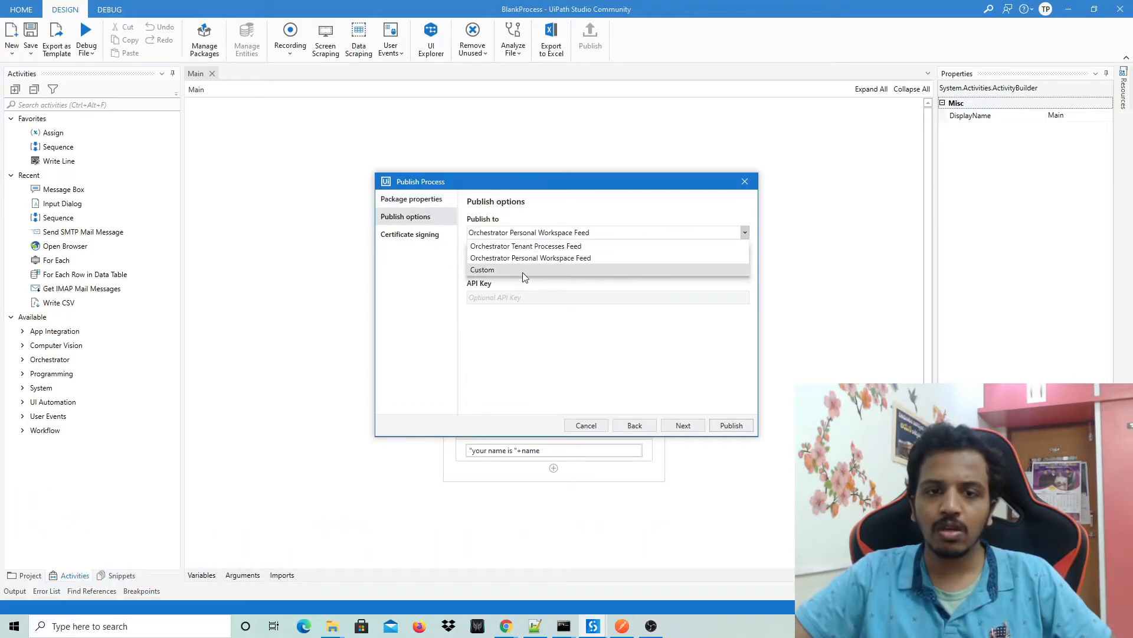
{"action": "left_click", "coordinate": [626, 247]}
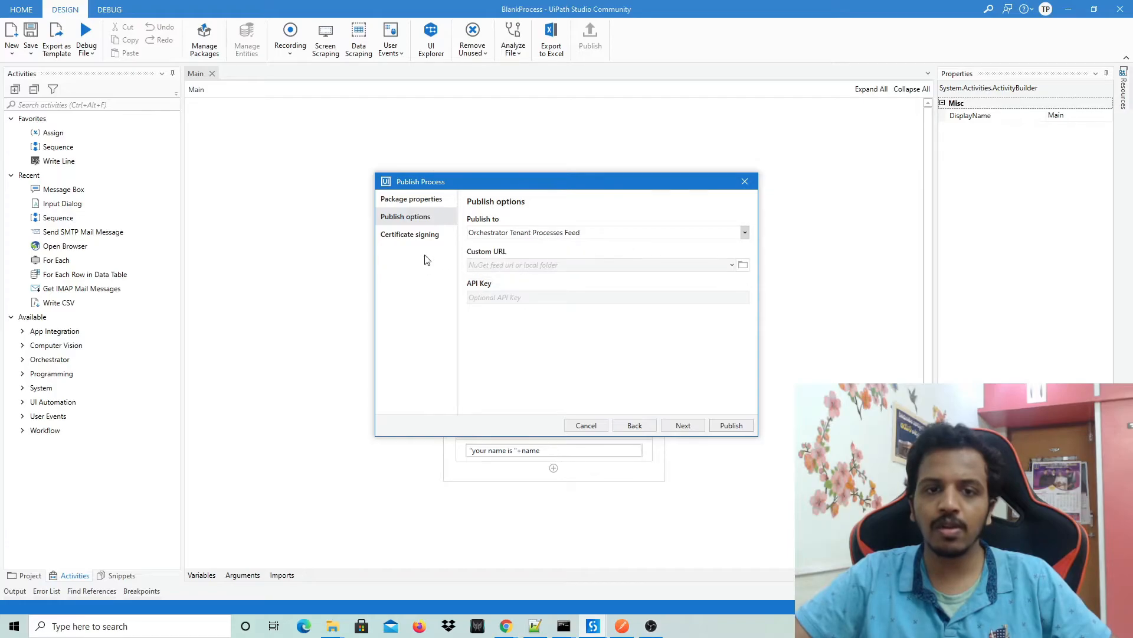
{"action": "left_click", "coordinate": [731, 425]}
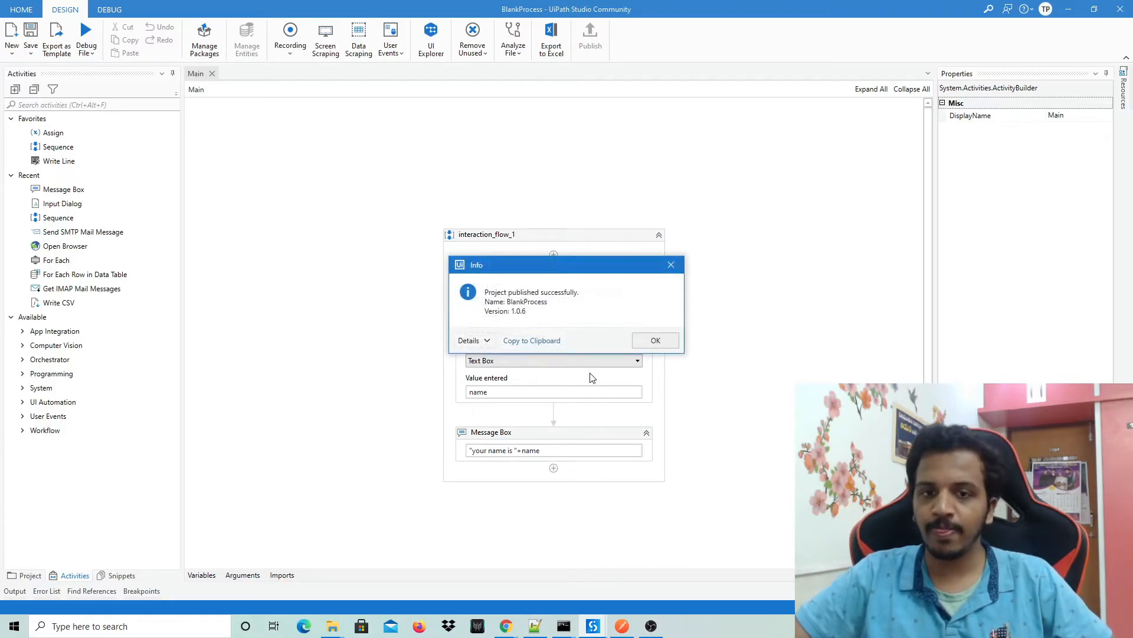
{"action": "left_click", "coordinate": [652, 341]}
Return to Orchestrator, reload My Workspace's Add Process page and check the available package sources.
{"action": "left_click", "coordinate": [1070, 9]}
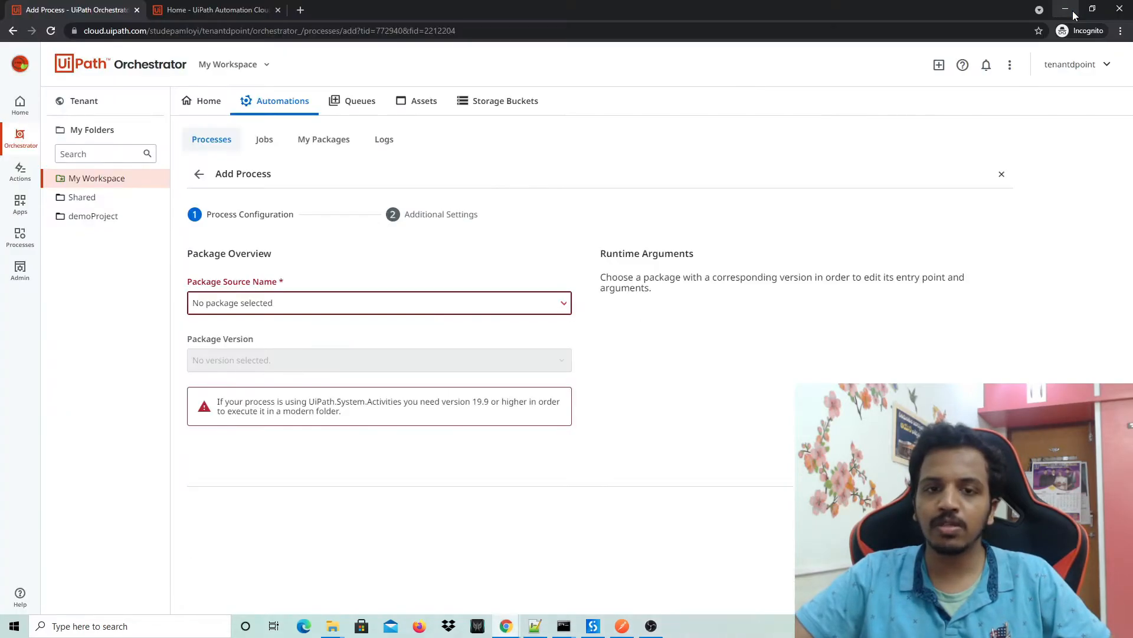
{"action": "left_click", "coordinate": [51, 30]}
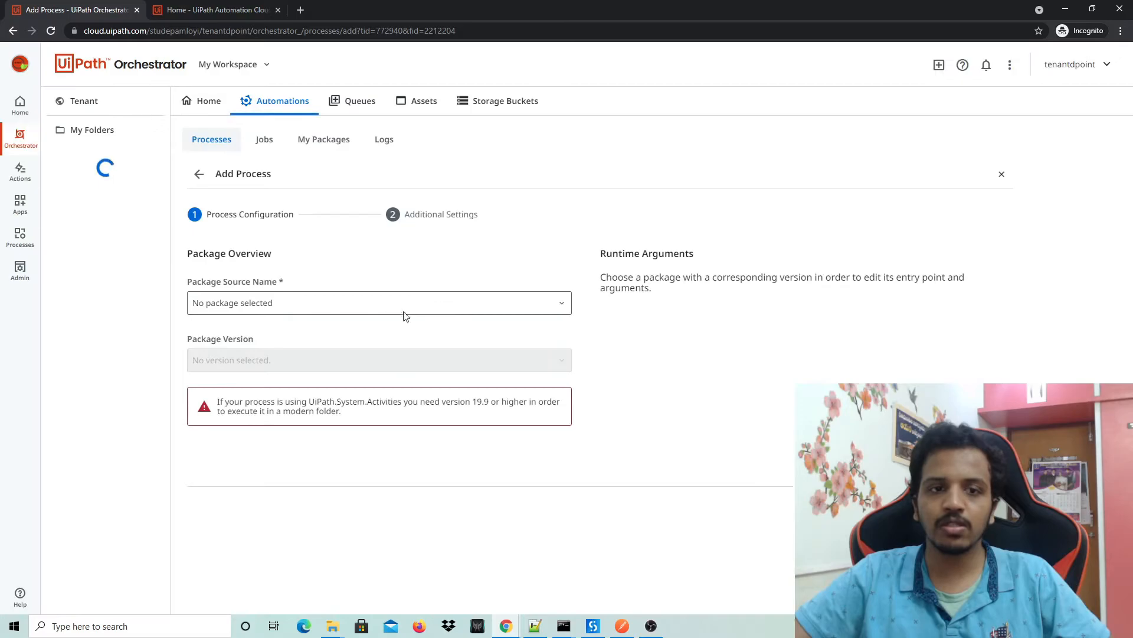
{"action": "left_click", "coordinate": [358, 303]}
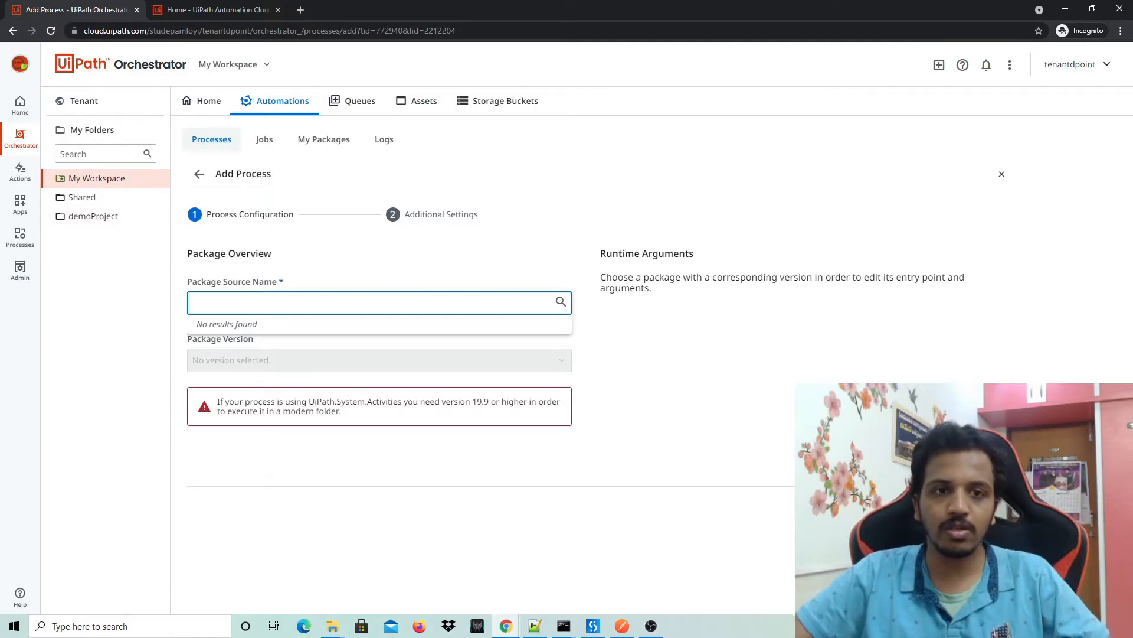
Switch to UiPath Studio and try publishing the project as package demo-flow-1 with Custom as the publish target.
{"action": "left_click", "coordinate": [592, 626]}
{"action": "left_click", "coordinate": [590, 36]}
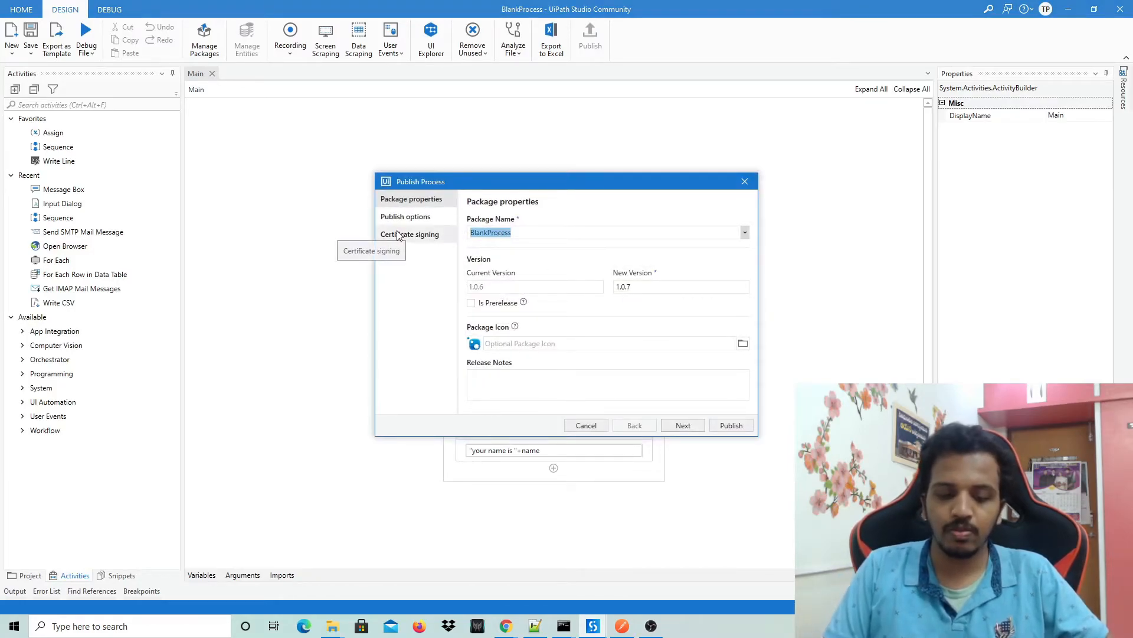
{"action": "type", "text": "demo-flow-1"}
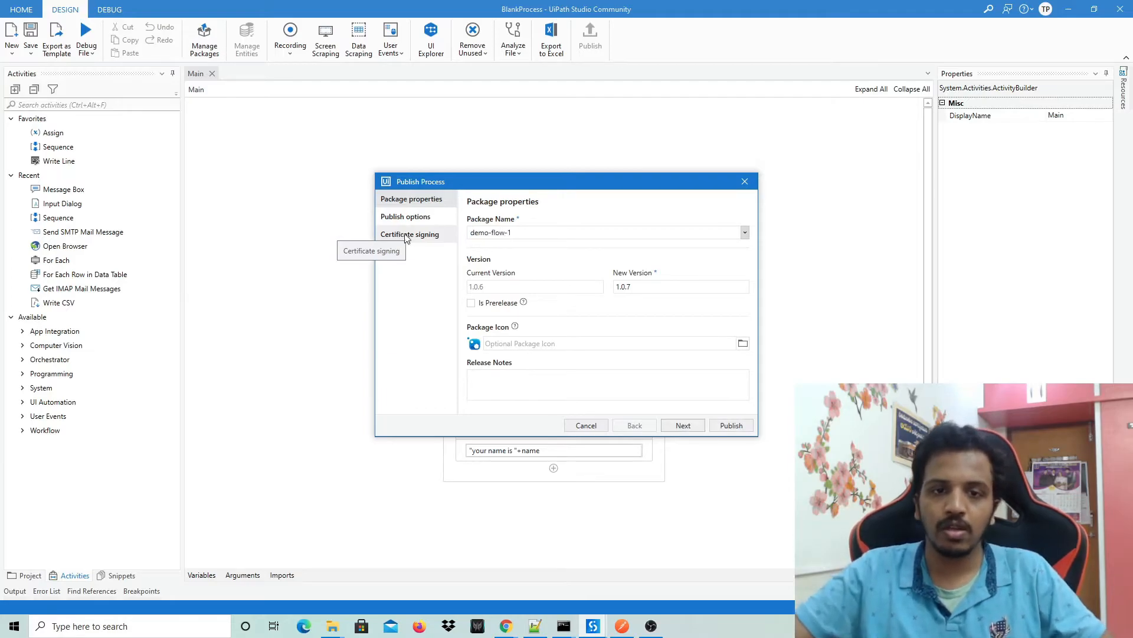
{"action": "left_click", "coordinate": [425, 219]}
{"action": "left_click", "coordinate": [541, 234]}
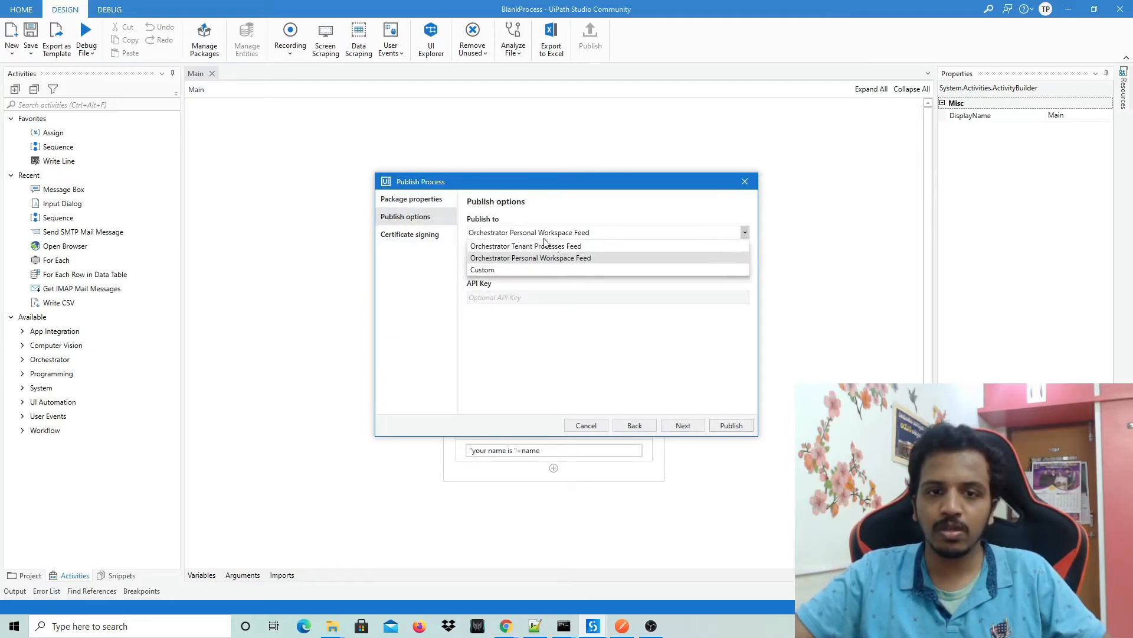
{"action": "left_click", "coordinate": [522, 268]}
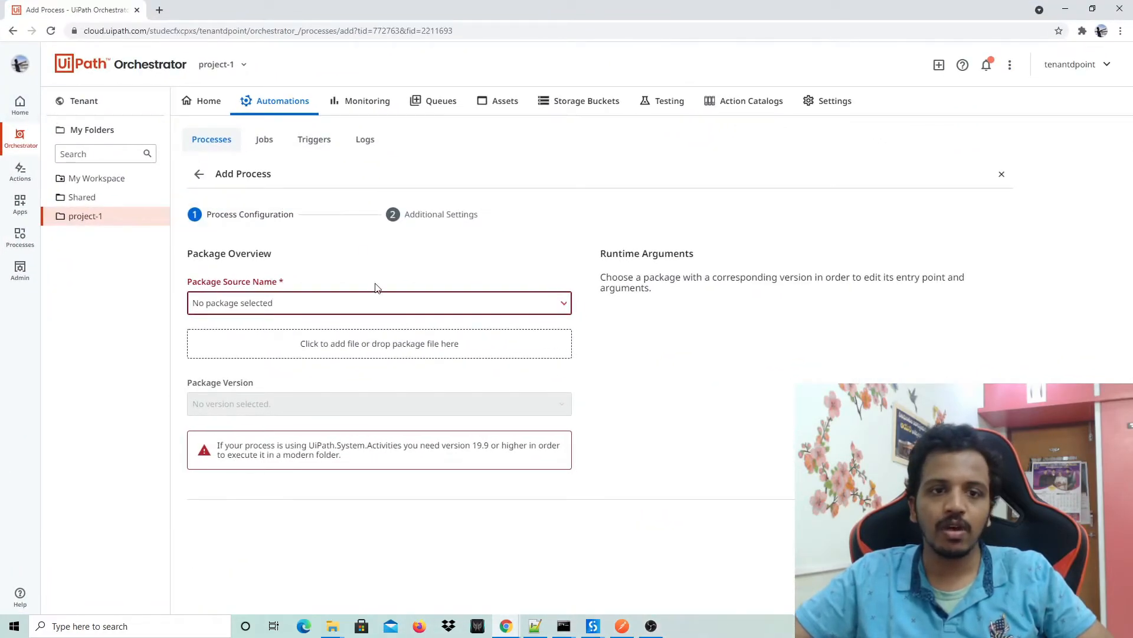
Check the package sources offered for project-1 in the other Orchestrator account, then return to My Workspace's Add Process page.
{"action": "left_click", "coordinate": [254, 305]}
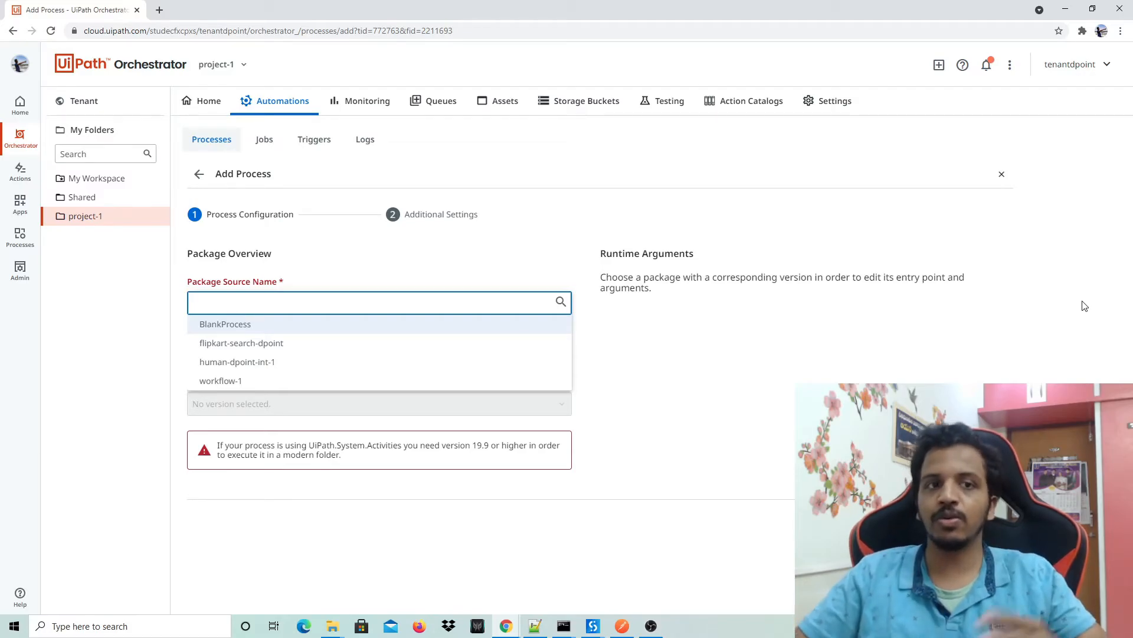
{"action": "left_click", "coordinate": [1065, 8]}
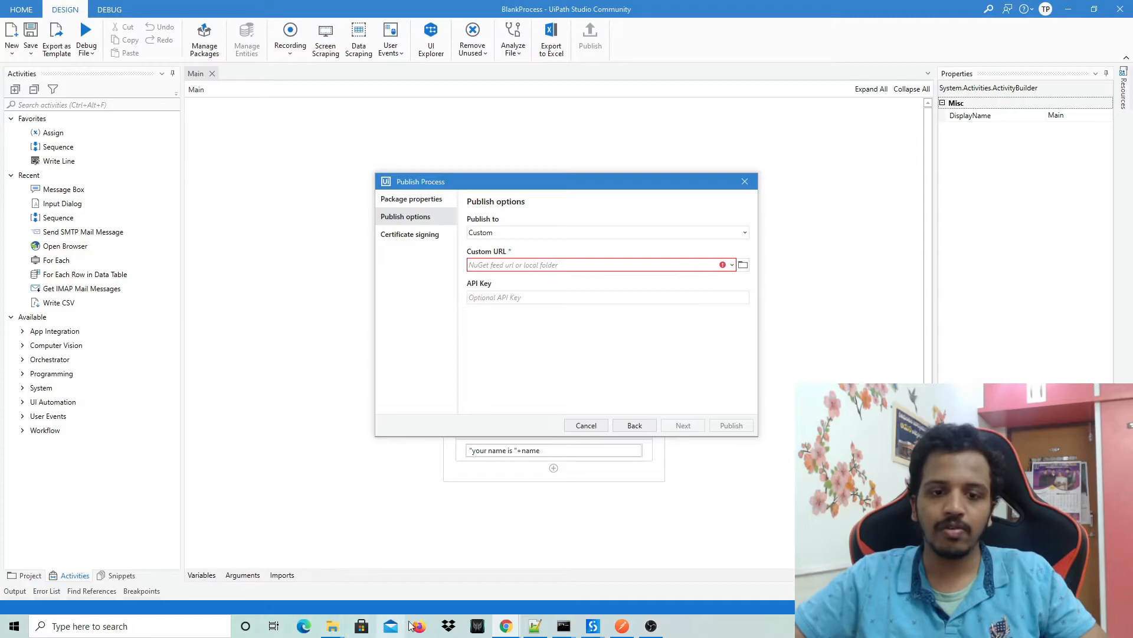
{"action": "mouse_move", "coordinate": [506, 625]}
{"action": "left_click", "coordinate": [468, 572]}
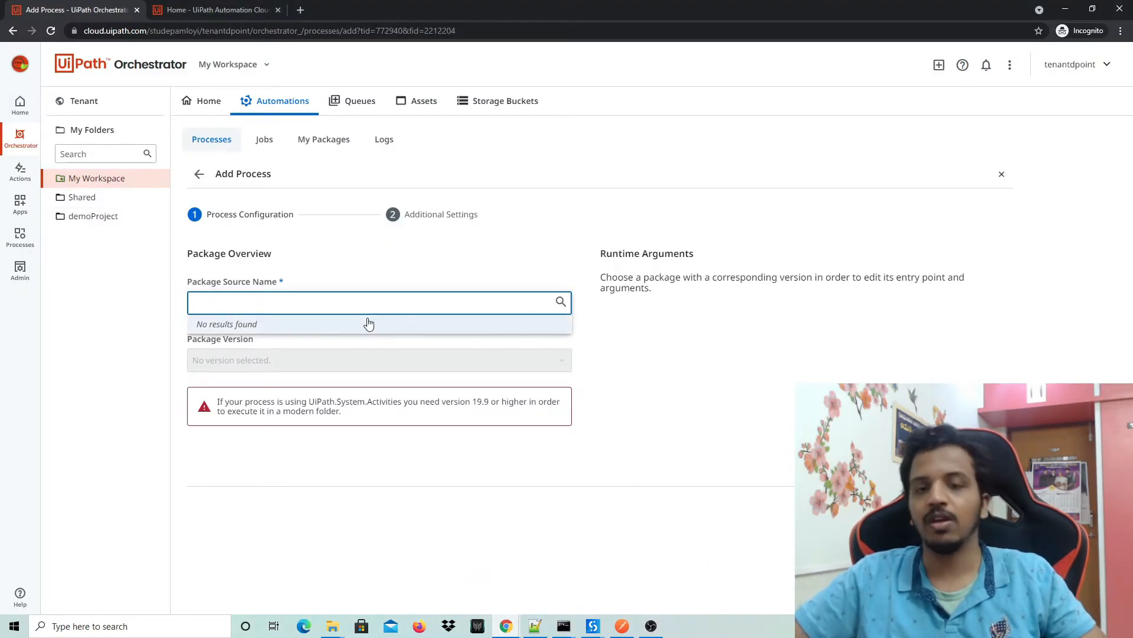
Switch to UiPath Studio and sign out of the connected account.
{"action": "left_click", "coordinate": [651, 626]}
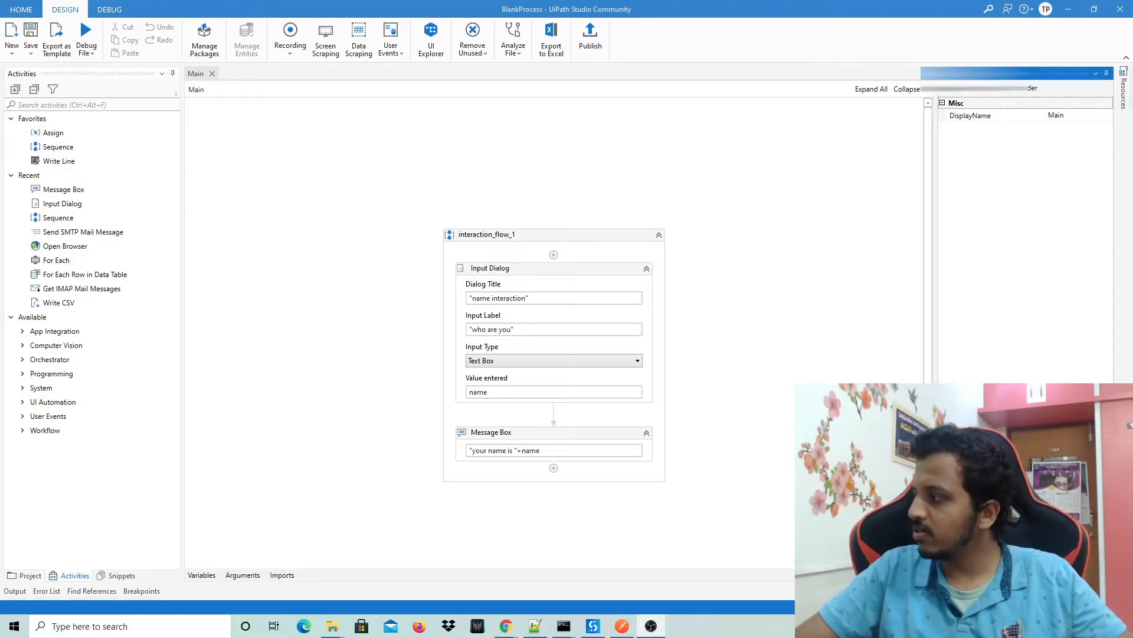
{"action": "left_click", "coordinate": [1046, 9]}
{"action": "left_click", "coordinate": [987, 117]}
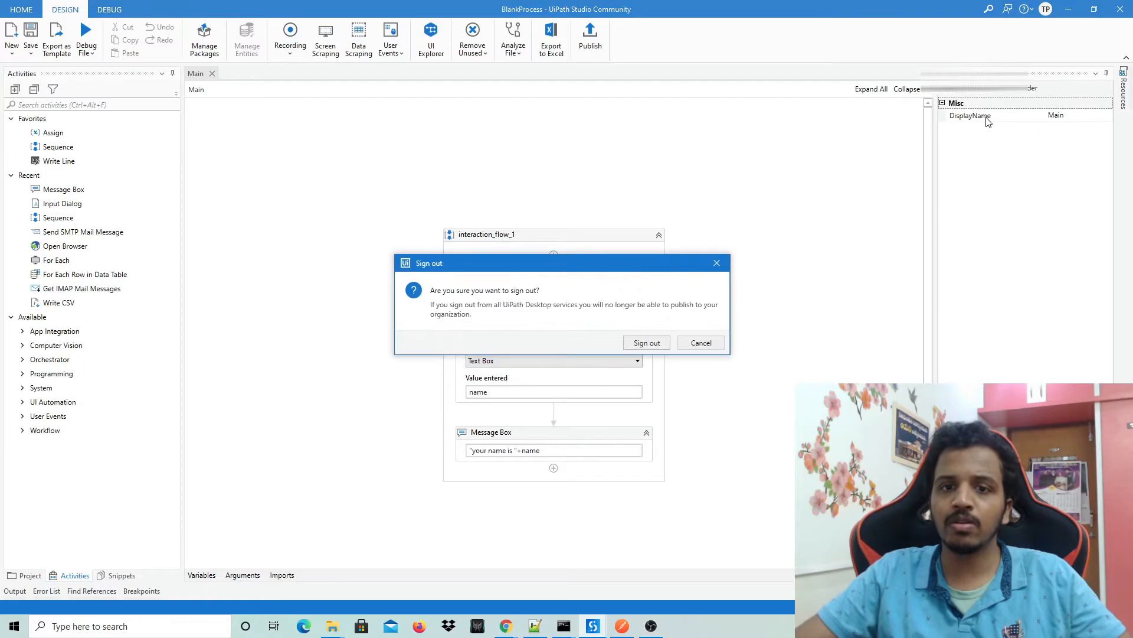
{"action": "left_click", "coordinate": [650, 344]}
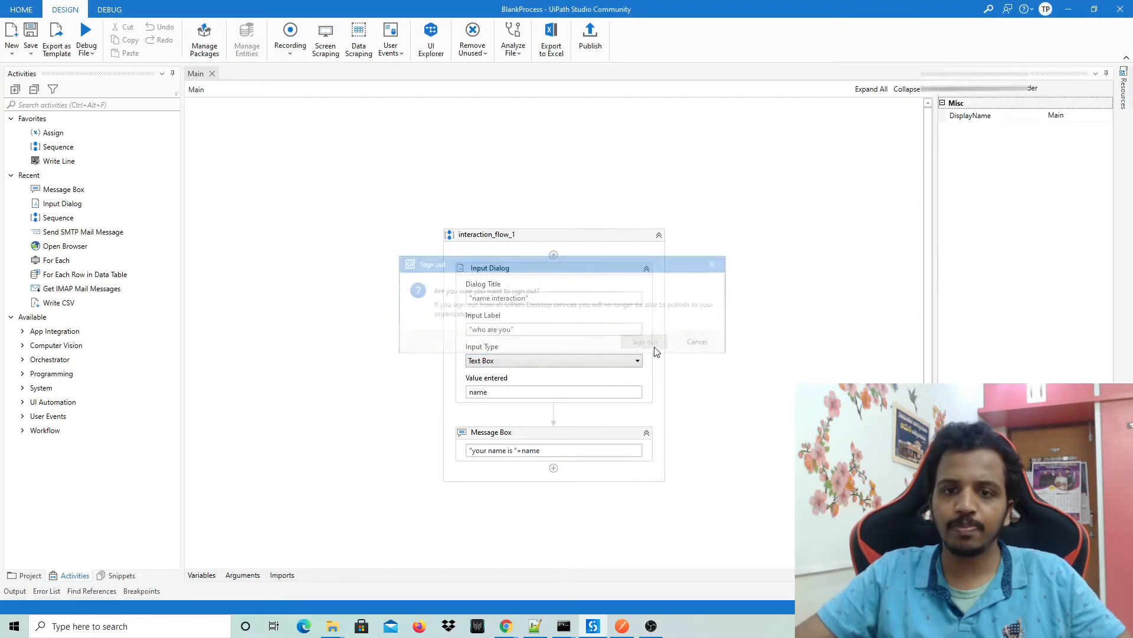
{"action": "left_click", "coordinate": [1045, 9]}
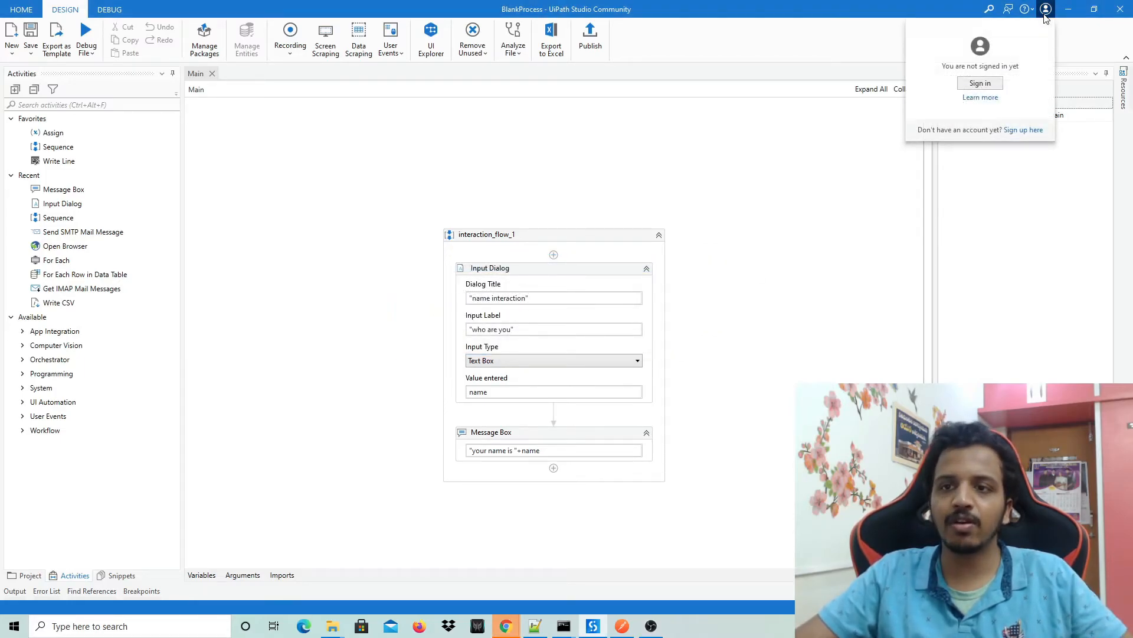
{"action": "left_click", "coordinate": [980, 82]}
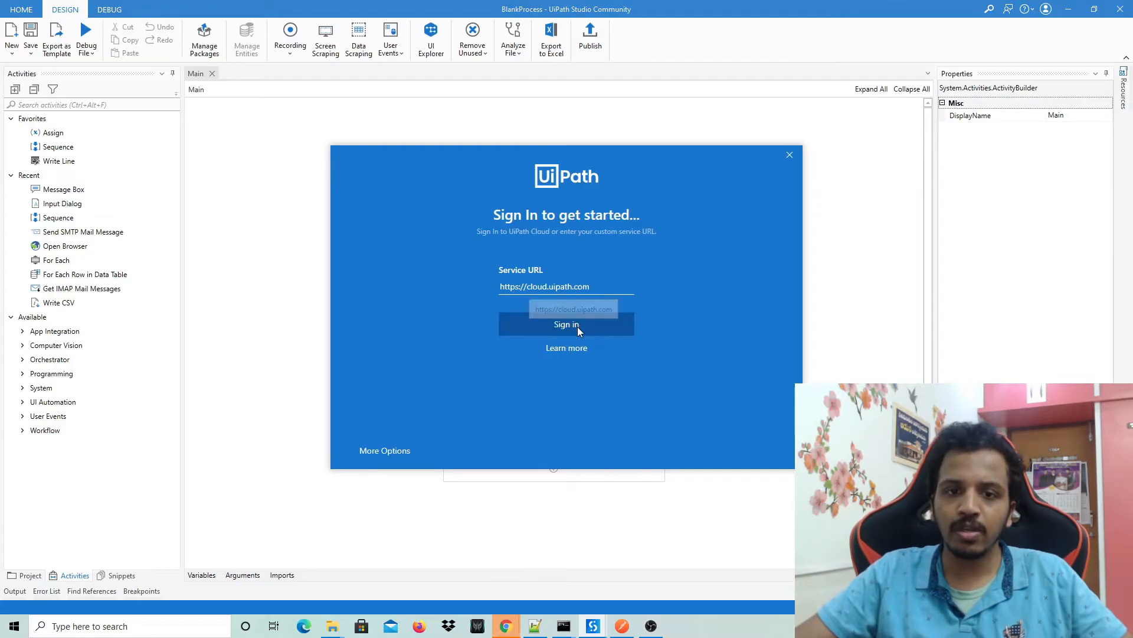
{"action": "left_click", "coordinate": [599, 321]}
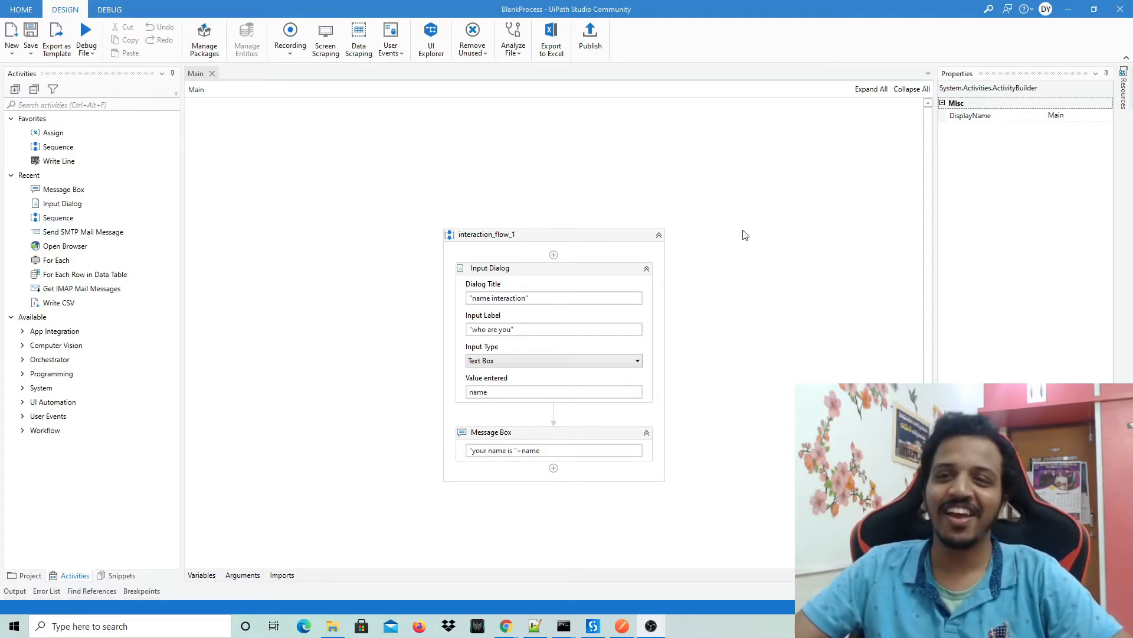
{"action": "left_click", "coordinate": [1044, 12]}
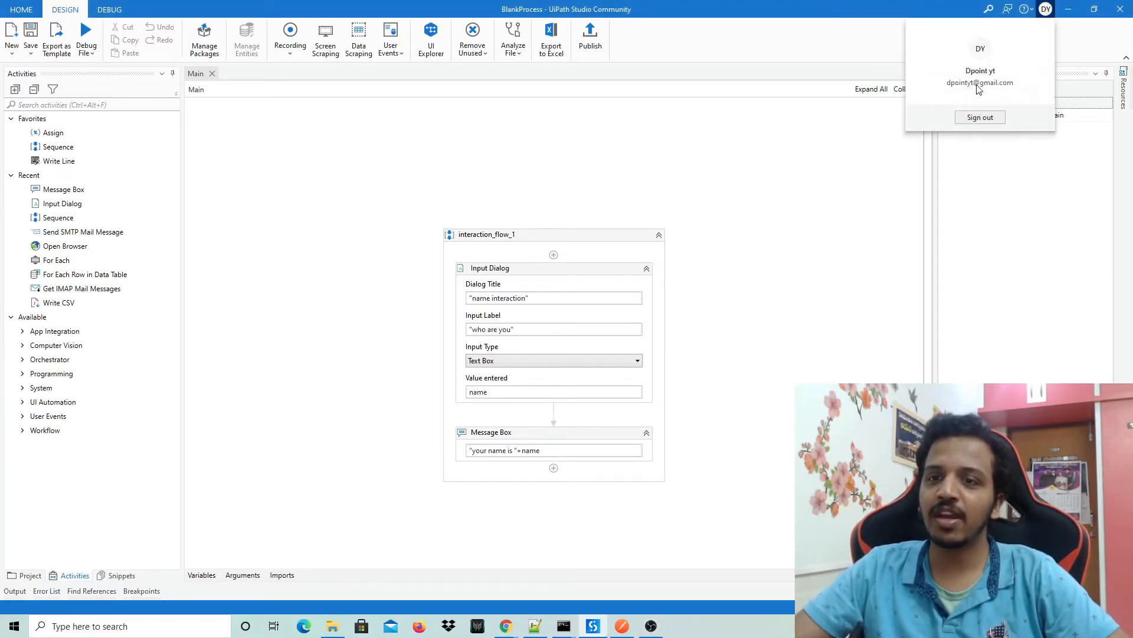
{"action": "left_click", "coordinate": [807, 271]}
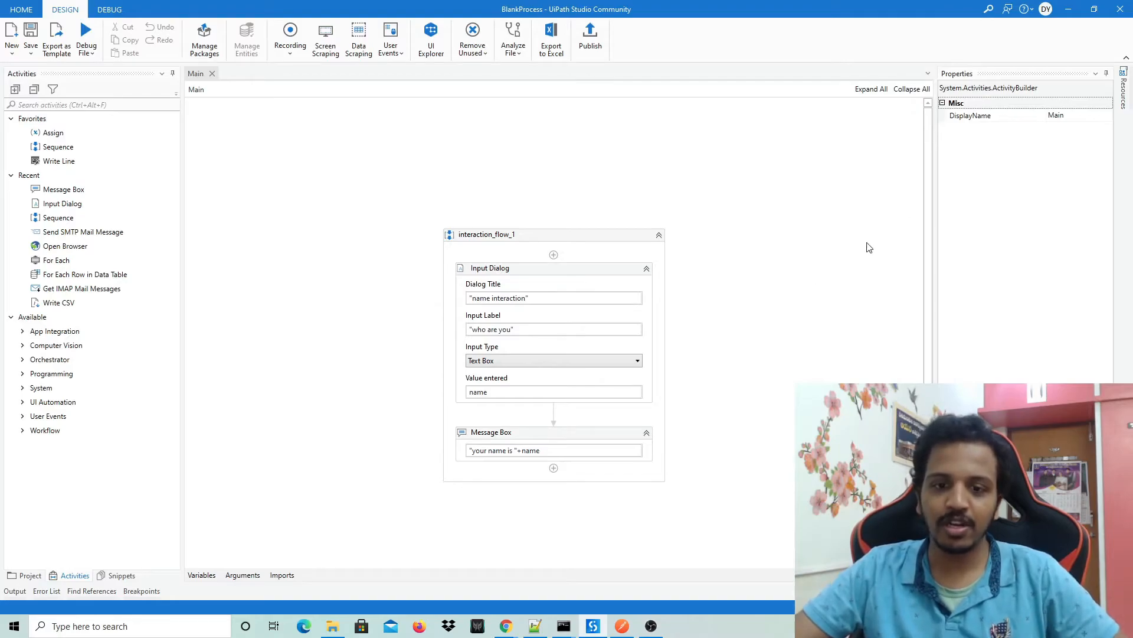
{"action": "left_click", "coordinate": [593, 52]}
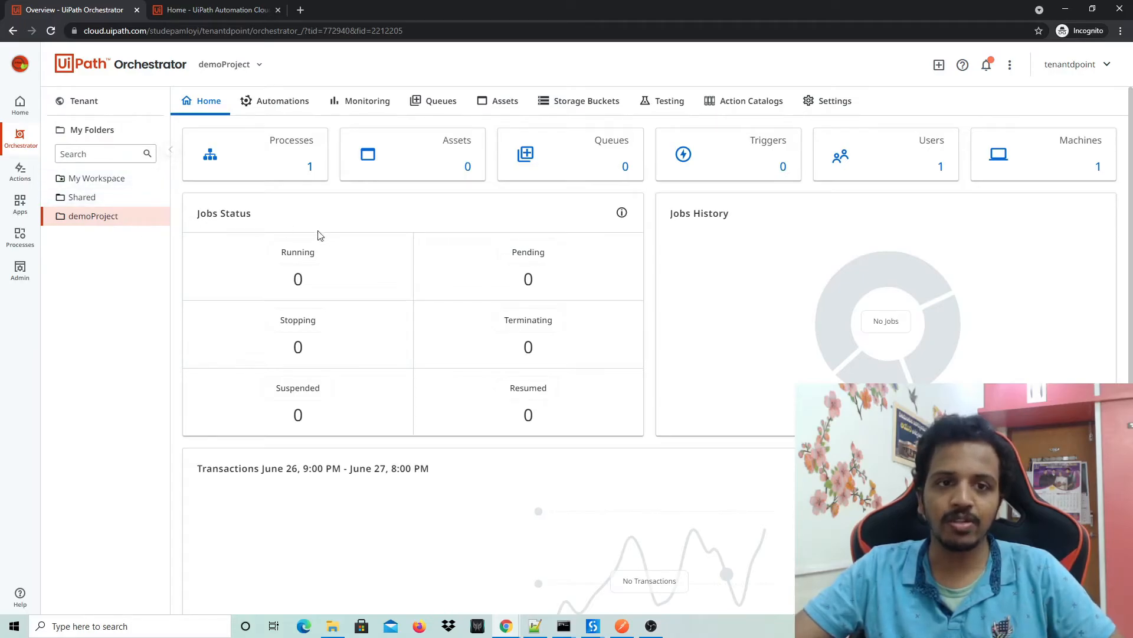
Open demoProject's process list in Orchestrator and remove the demo-flow-1 process.
{"action": "left_click", "coordinate": [266, 157]}
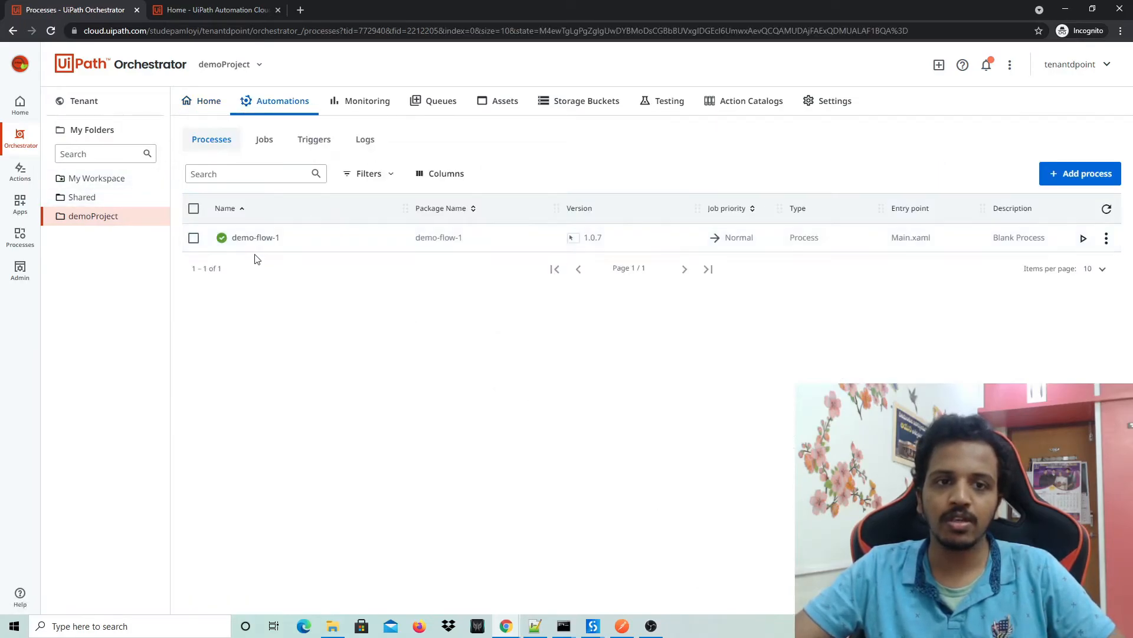
{"action": "left_click", "coordinate": [194, 238]}
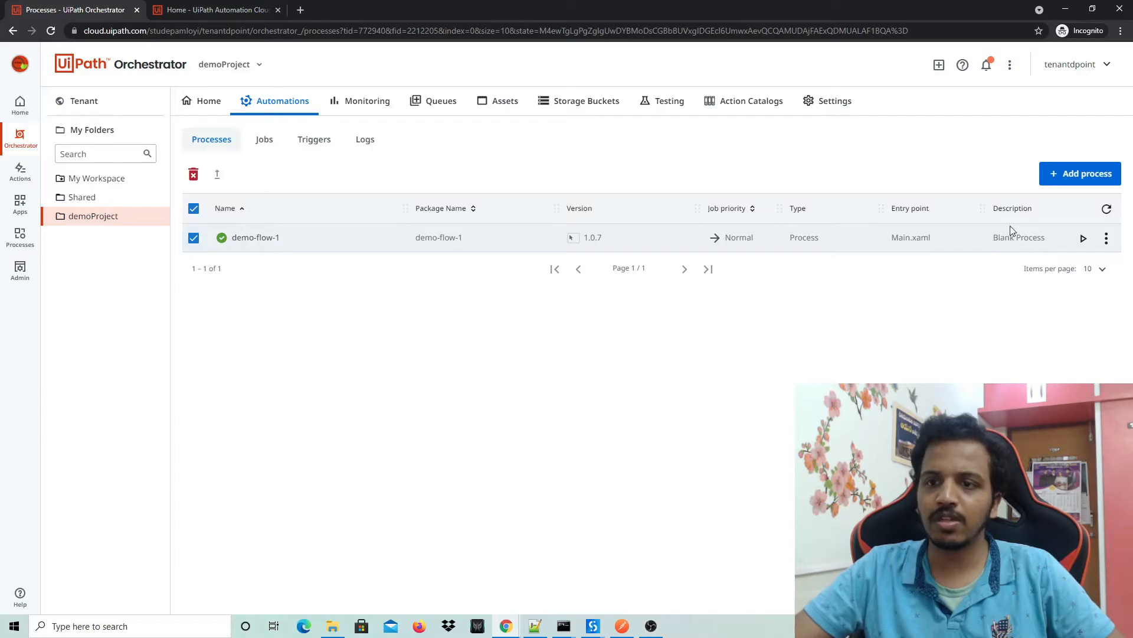
{"action": "left_click", "coordinate": [1106, 238]}
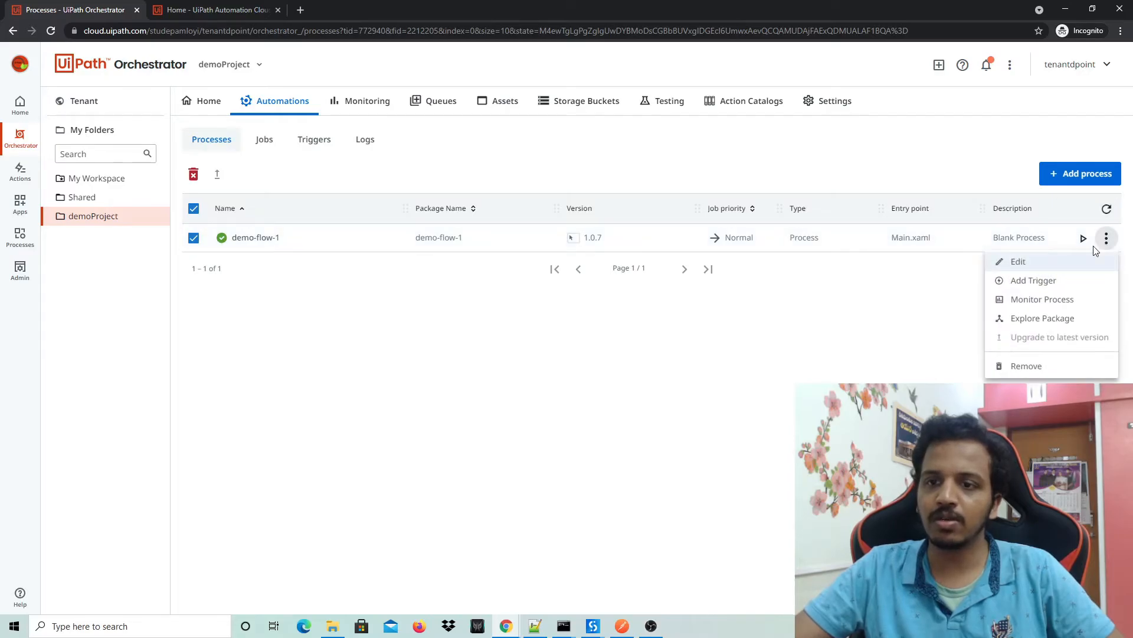
{"action": "left_click", "coordinate": [1027, 366]}
{"action": "left_click", "coordinate": [671, 360]}
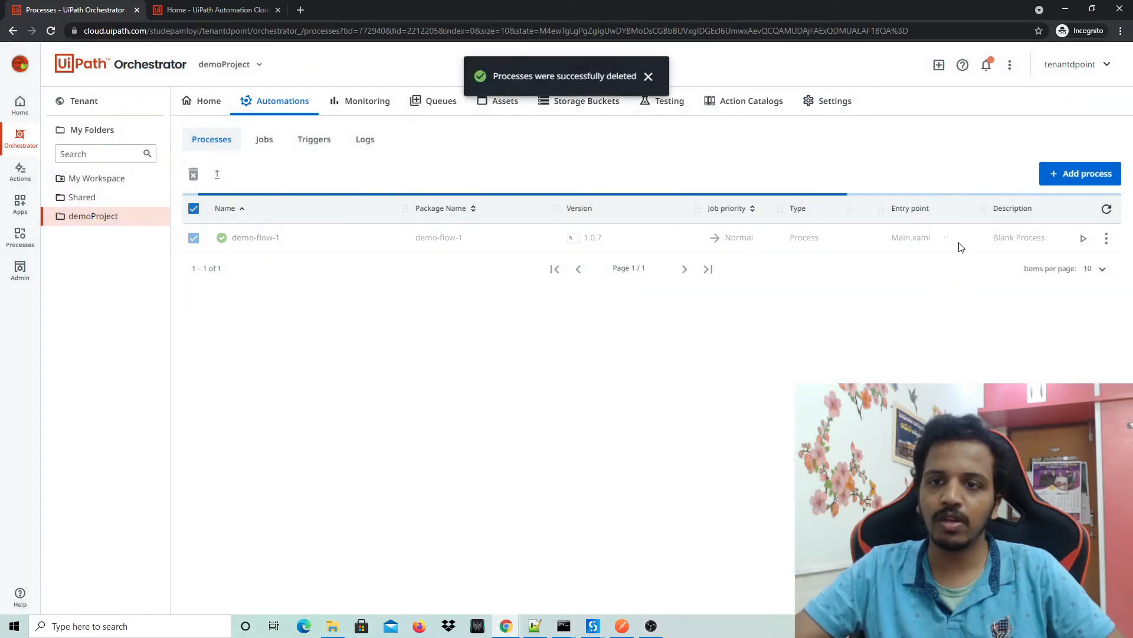
Start adding a process in demoProject and check which package sources are offered.
{"action": "left_click", "coordinate": [1085, 173]}
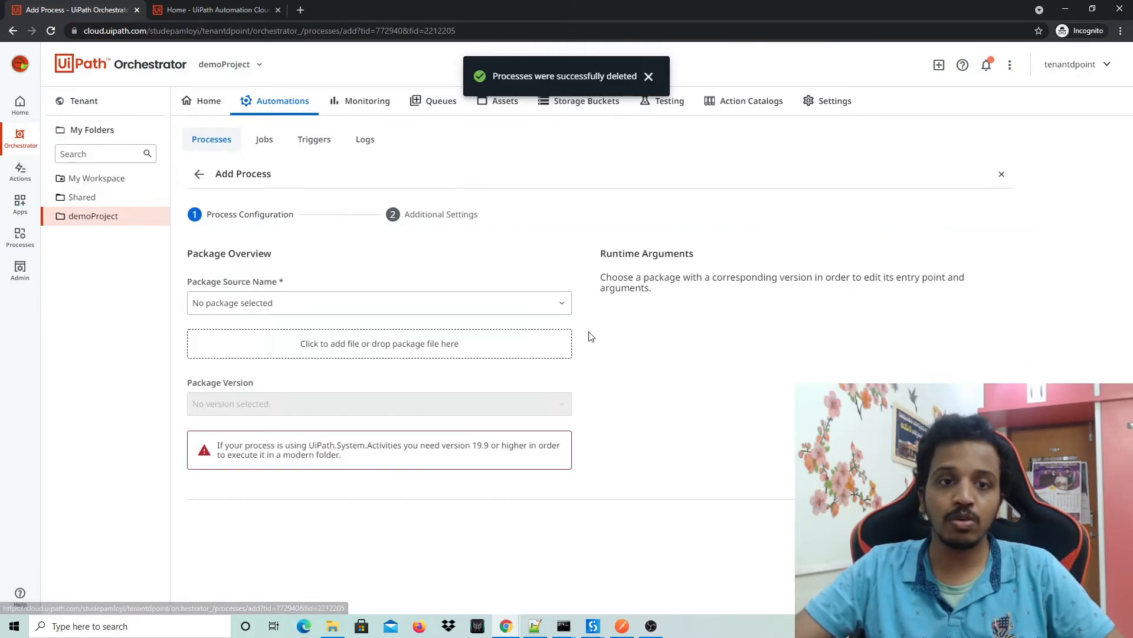
{"action": "left_click", "coordinate": [385, 308]}
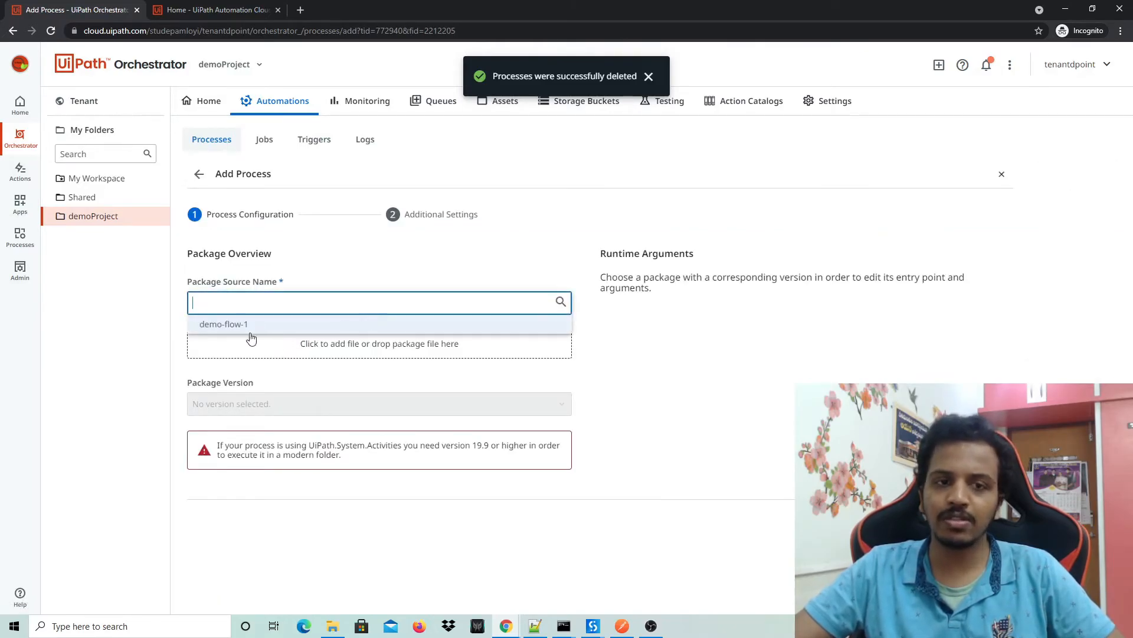
{"action": "left_click", "coordinate": [787, 348]}
In UiPath Studio, close the open Publish Process dialog and start a new publish with the package name human-interaction-demo-1.
{"action": "mouse_move", "coordinate": [594, 624]}
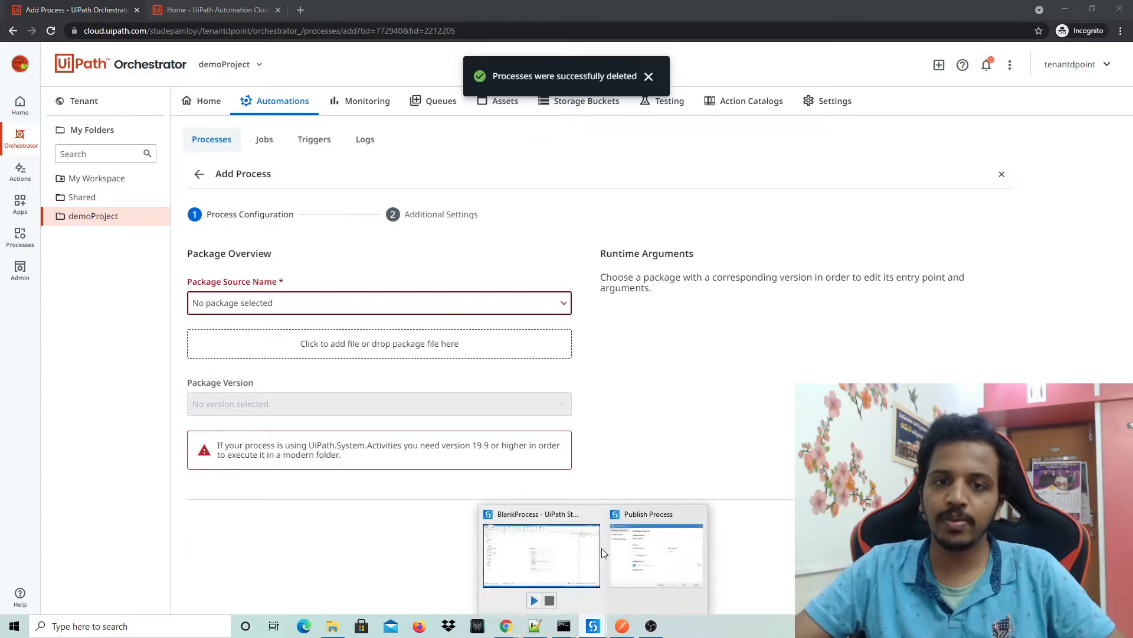
{"action": "left_click", "coordinate": [660, 554]}
{"action": "left_click", "coordinate": [745, 181]}
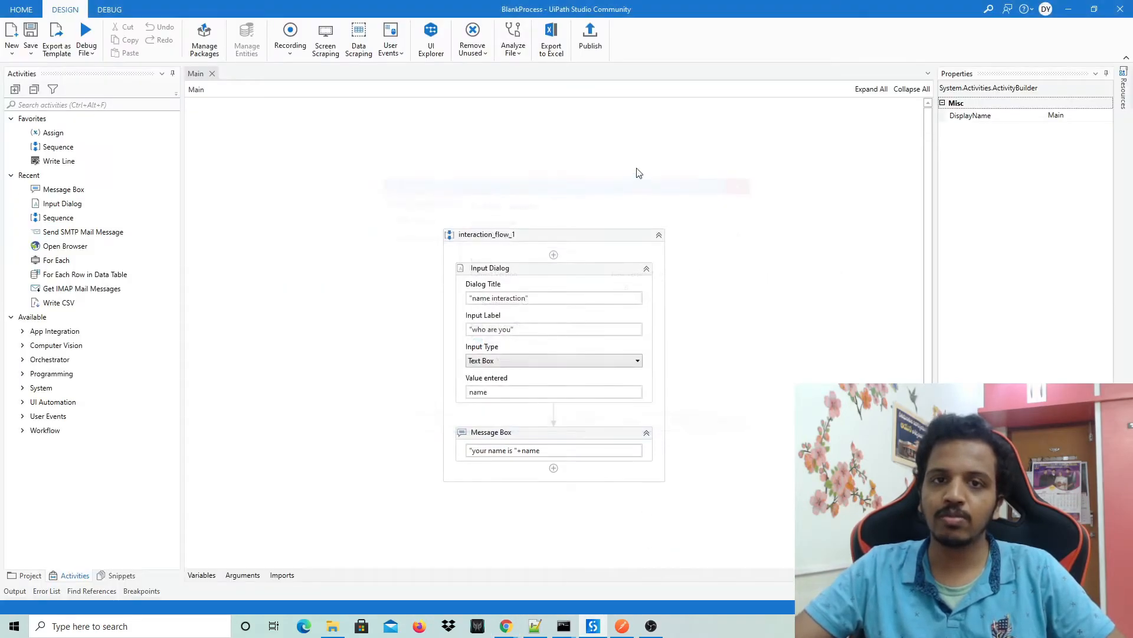
{"action": "left_click", "coordinate": [590, 36]}
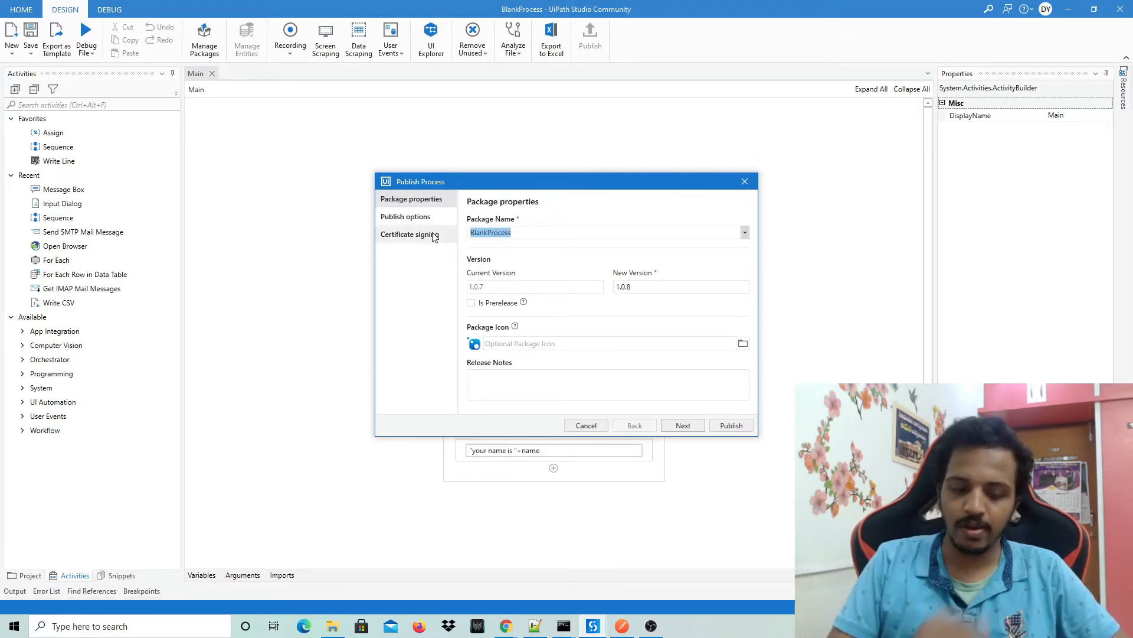
{"action": "type", "text": "human-in"}
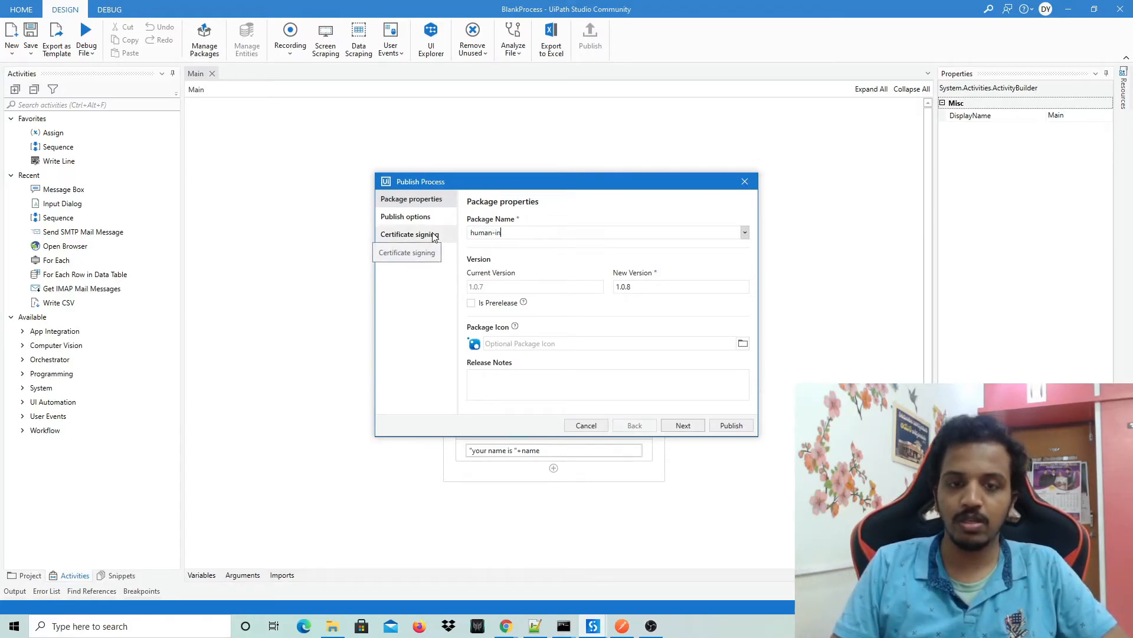
{"action": "type", "text": "teraction-demo-1"}
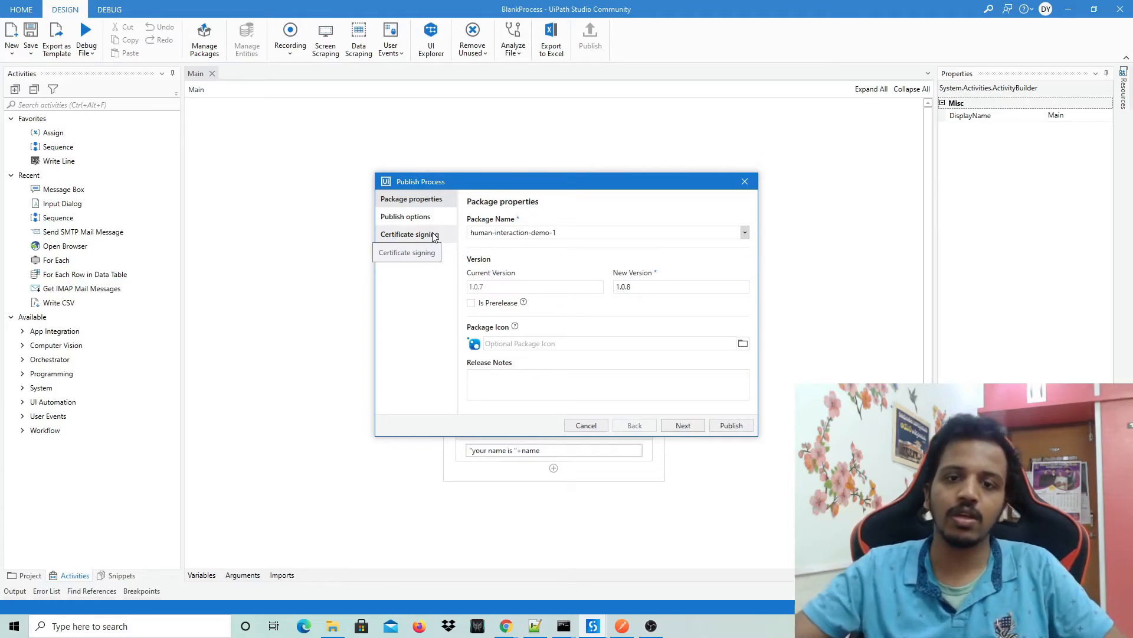
Publish the package to the Orchestrator Tenant Processes Feed and dismiss the publish message.
{"action": "left_click", "coordinate": [430, 218]}
{"action": "left_click", "coordinate": [512, 232]}
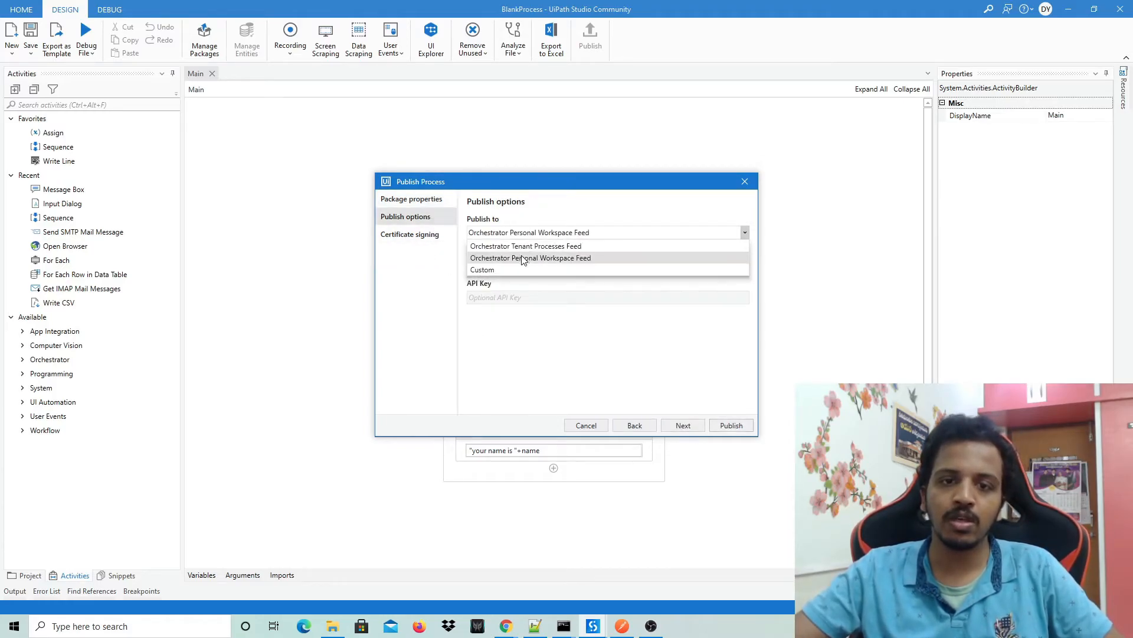
{"action": "left_click", "coordinate": [563, 247]}
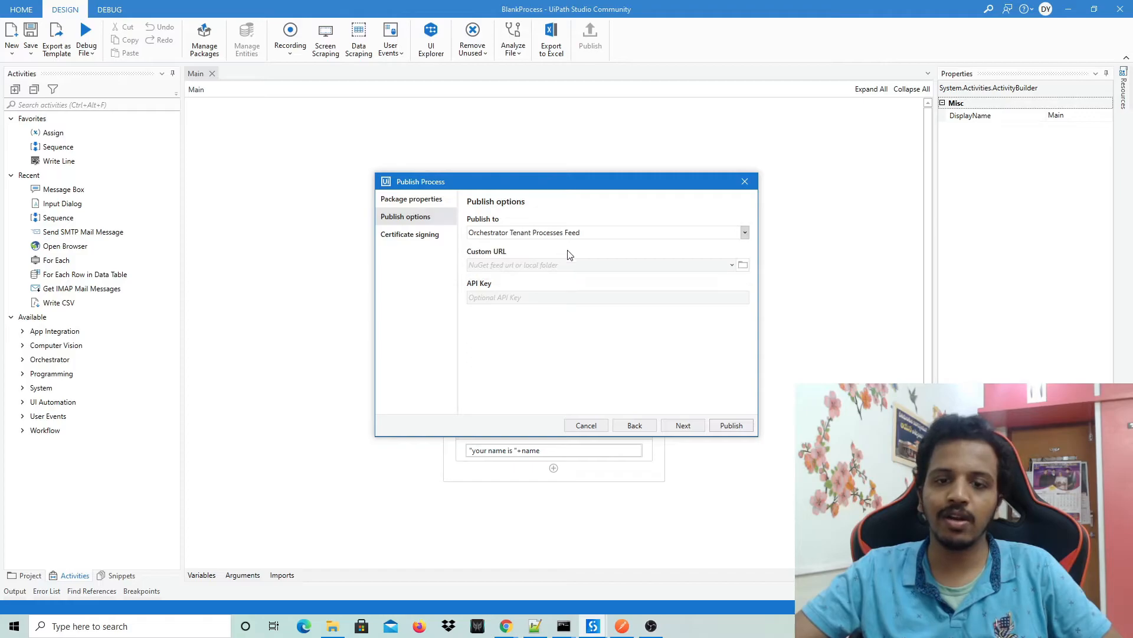
{"action": "left_click", "coordinate": [683, 425]}
{"action": "left_click", "coordinate": [728, 425]}
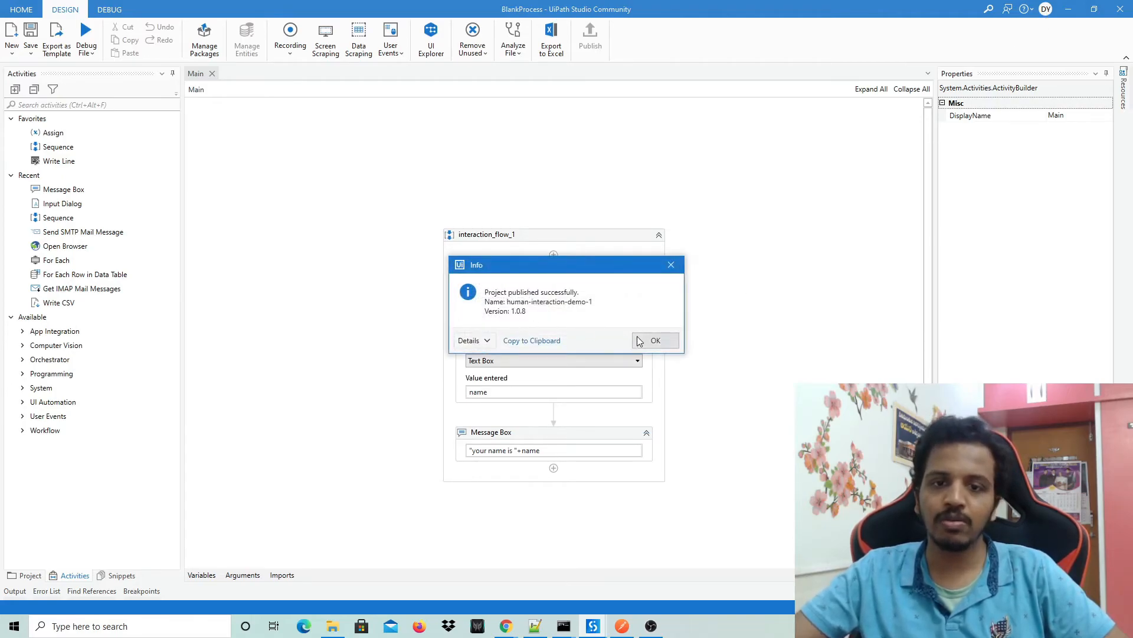
{"action": "left_click", "coordinate": [655, 341]}
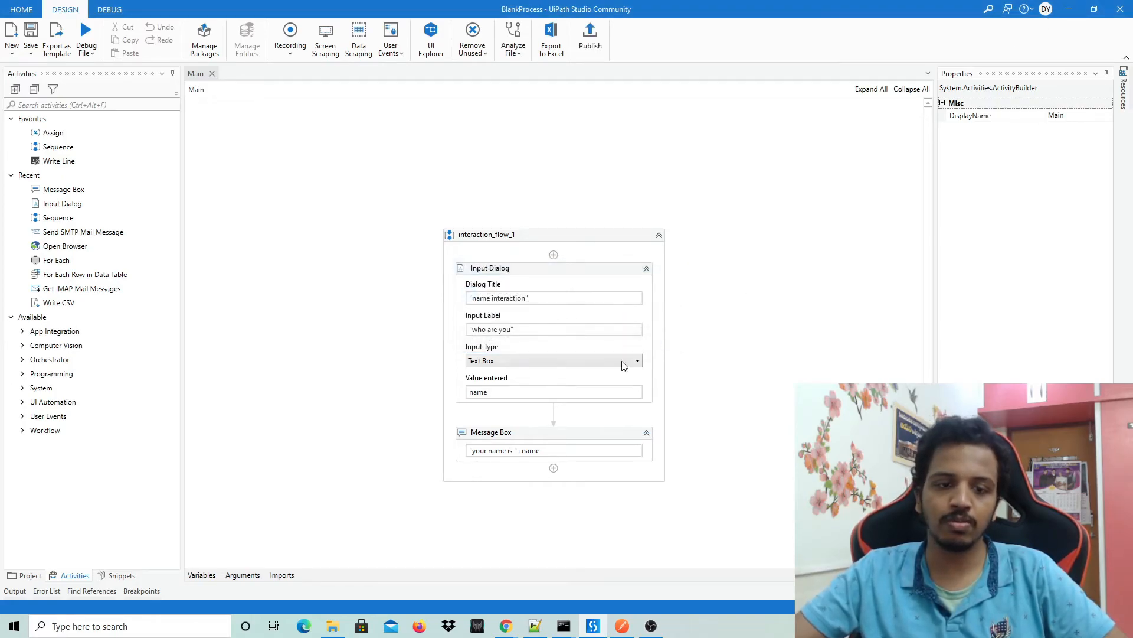
In Orchestrator, add a process to demoProject from the human-interaction-demo-1 package, version 1.0.8, keeping the default additional settings.
{"action": "mouse_move", "coordinate": [506, 625]}
{"action": "left_click", "coordinate": [438, 523]}
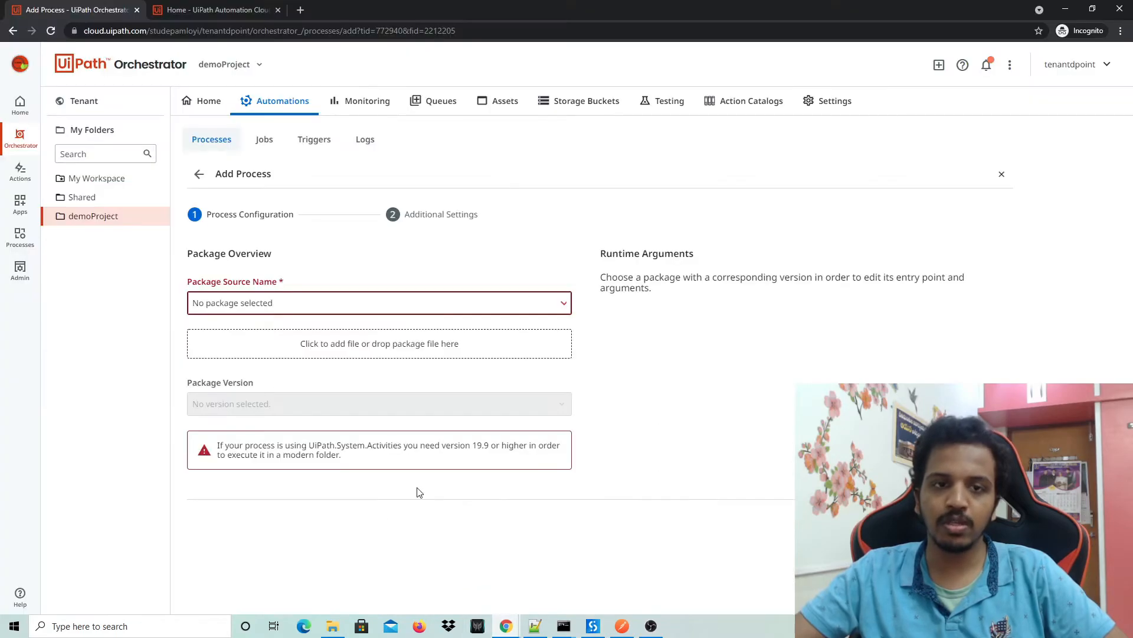
{"action": "left_click", "coordinate": [103, 216]}
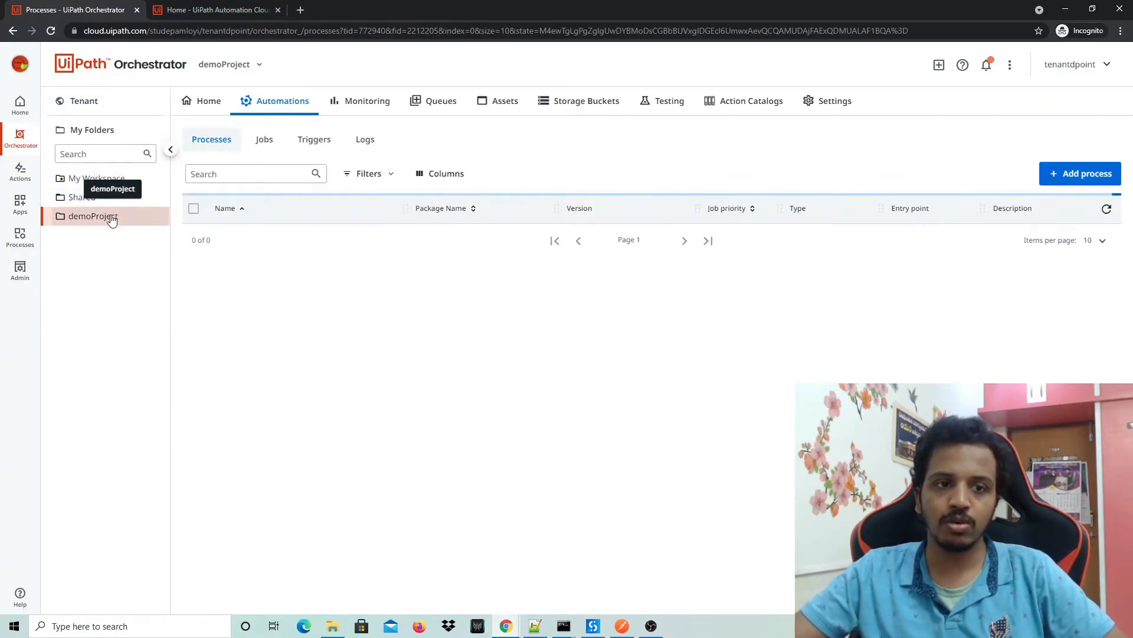
{"action": "left_click", "coordinate": [1076, 174]}
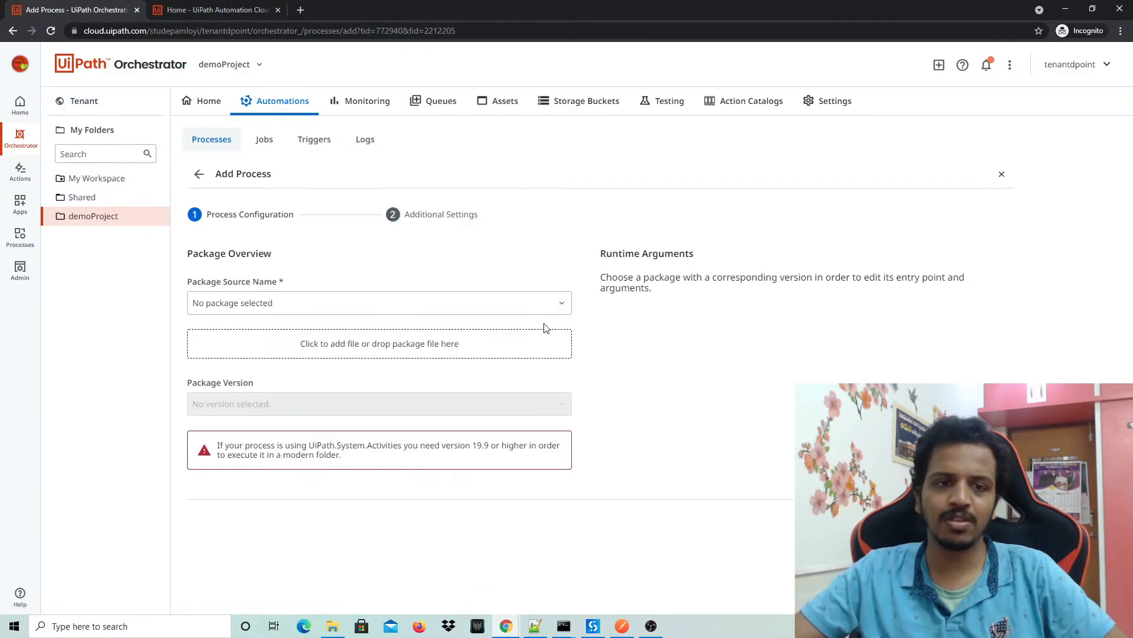
{"action": "left_click", "coordinate": [417, 300]}
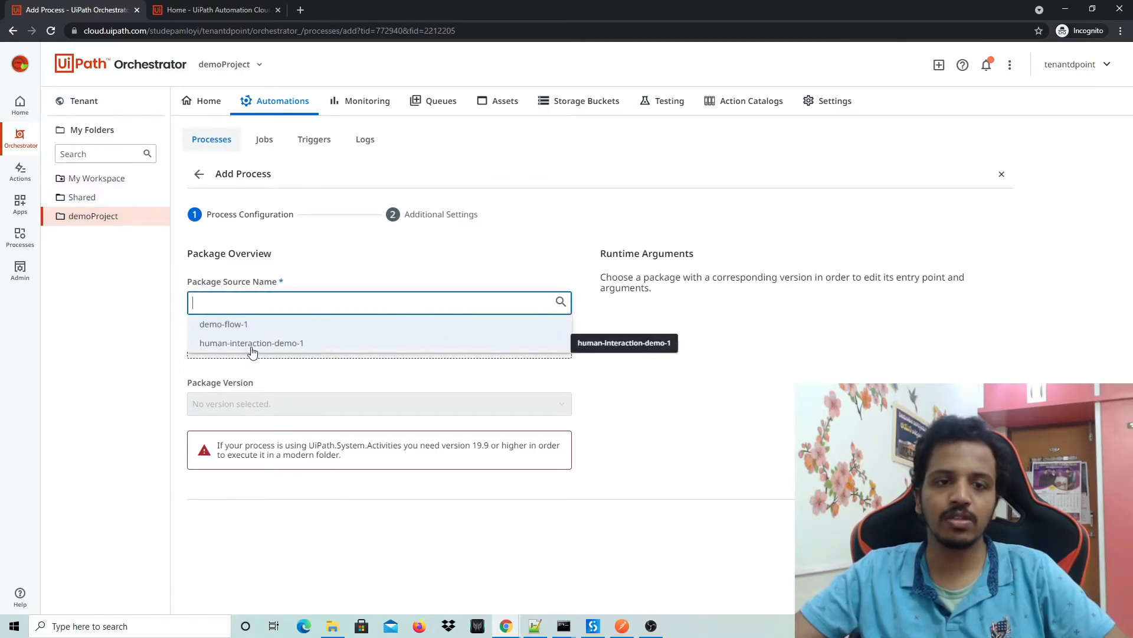
{"action": "left_click", "coordinate": [308, 348]}
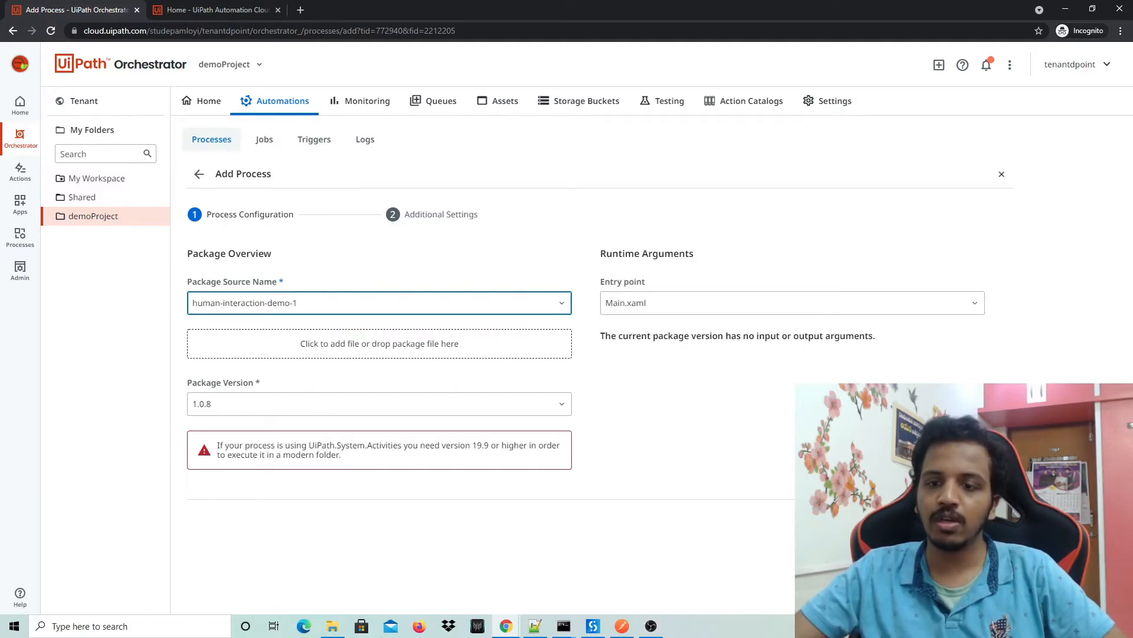
{"action": "left_click", "coordinate": [987, 522]}
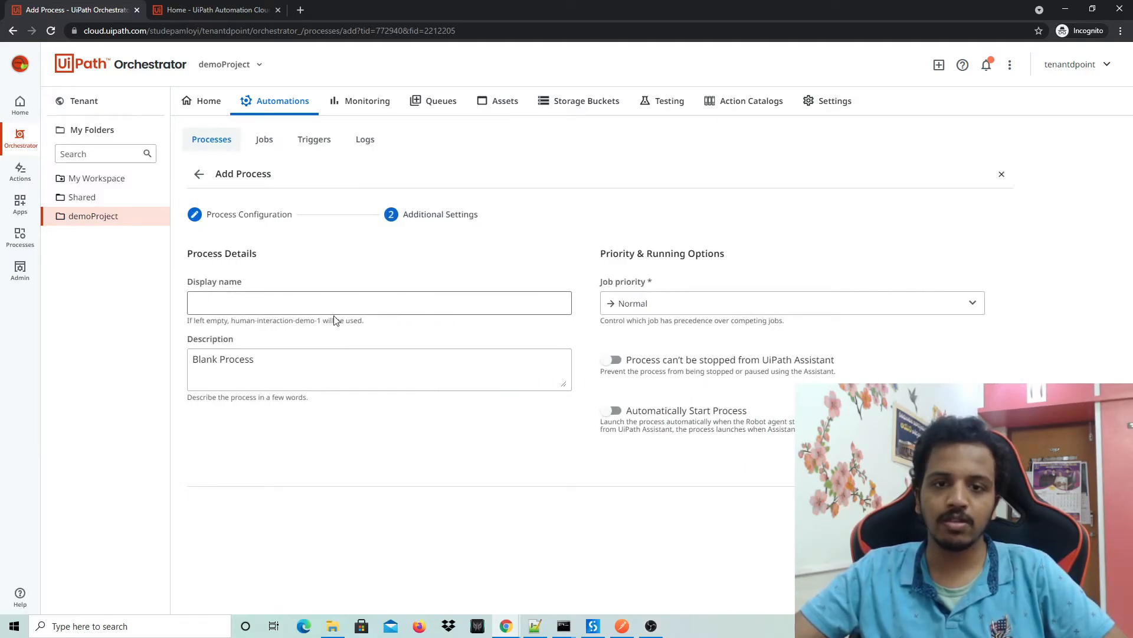
{"action": "left_click", "coordinate": [987, 512]}
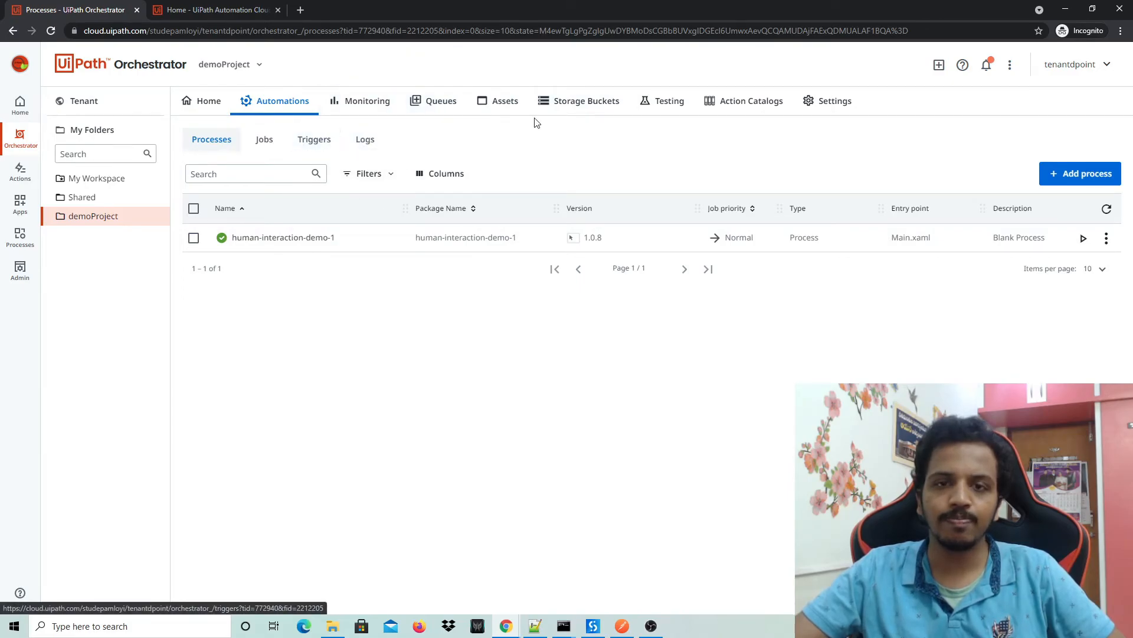
Review the tenant's machines, the configured robots' types and the unattended robot sessions.
{"action": "left_click", "coordinate": [114, 112]}
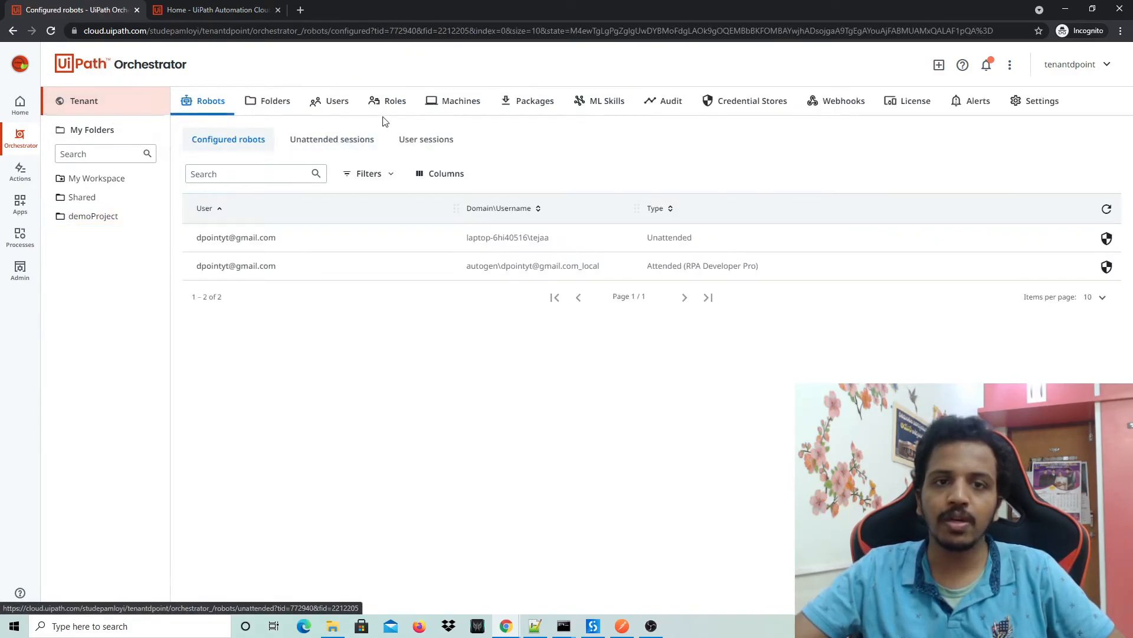
{"action": "left_click", "coordinate": [455, 104]}
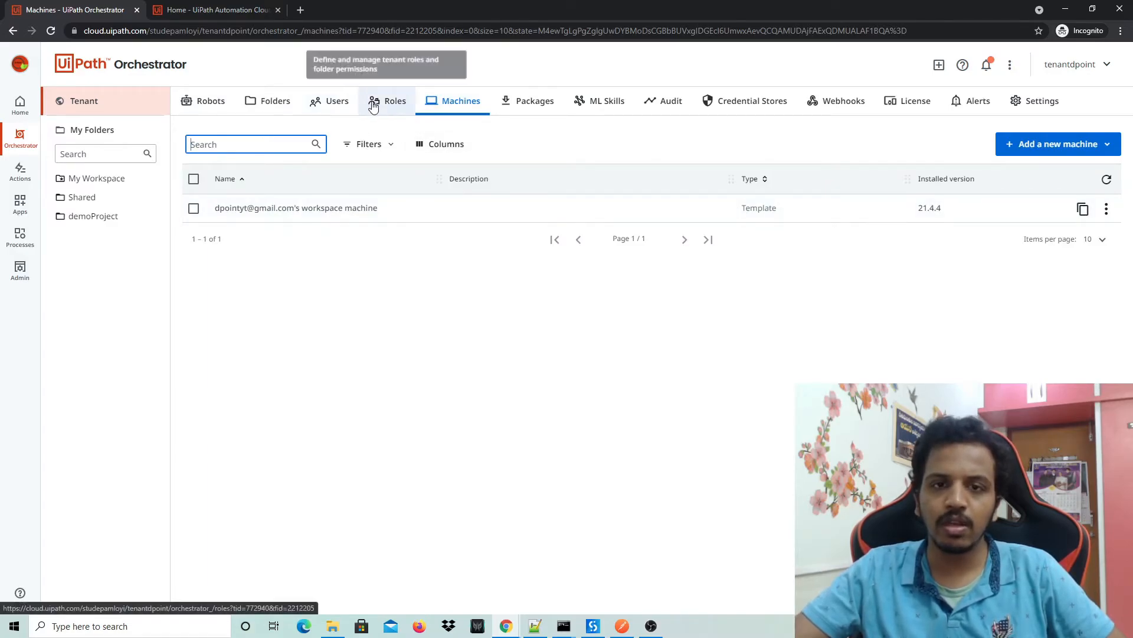
{"action": "left_click", "coordinate": [204, 104]}
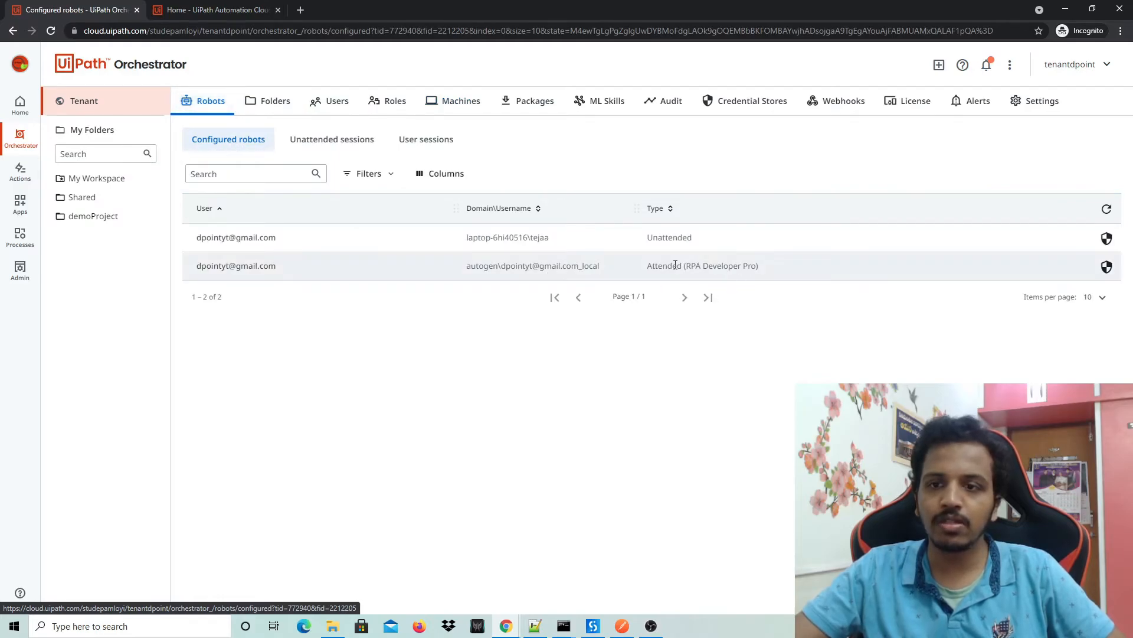
{"action": "double_click", "coordinate": [668, 239]}
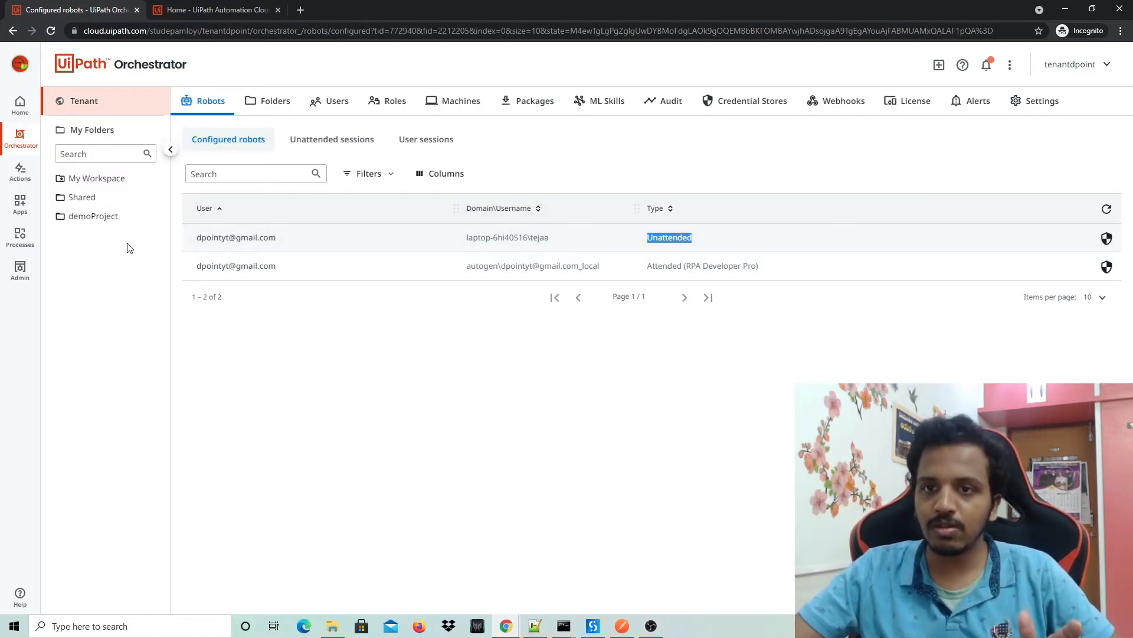
{"action": "left_click", "coordinate": [107, 219]}
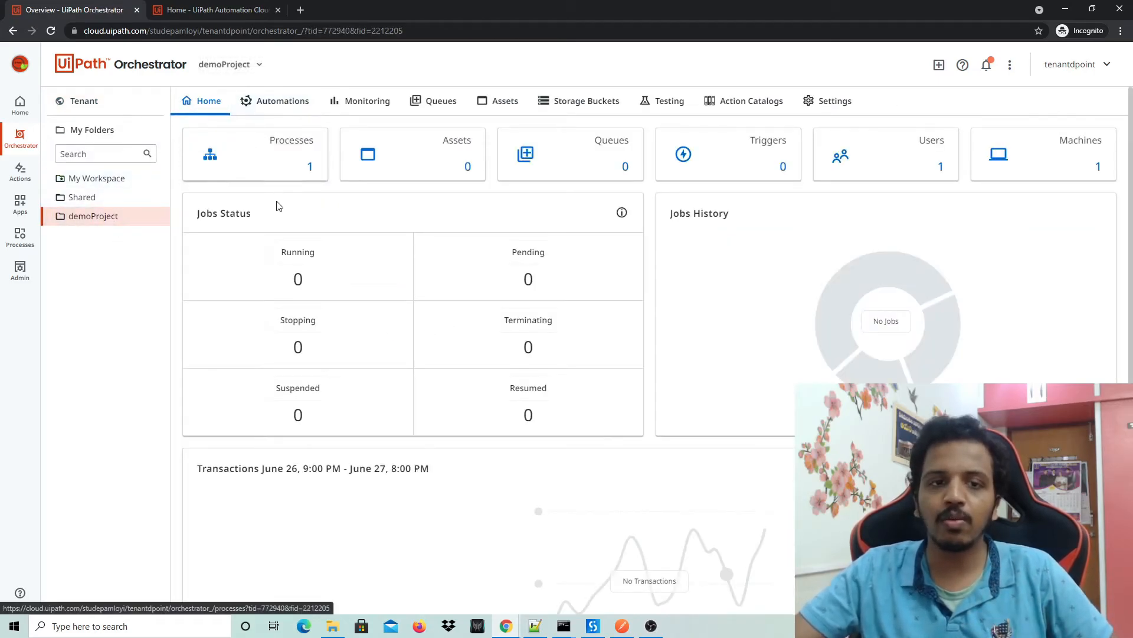
{"action": "left_click", "coordinate": [112, 103]}
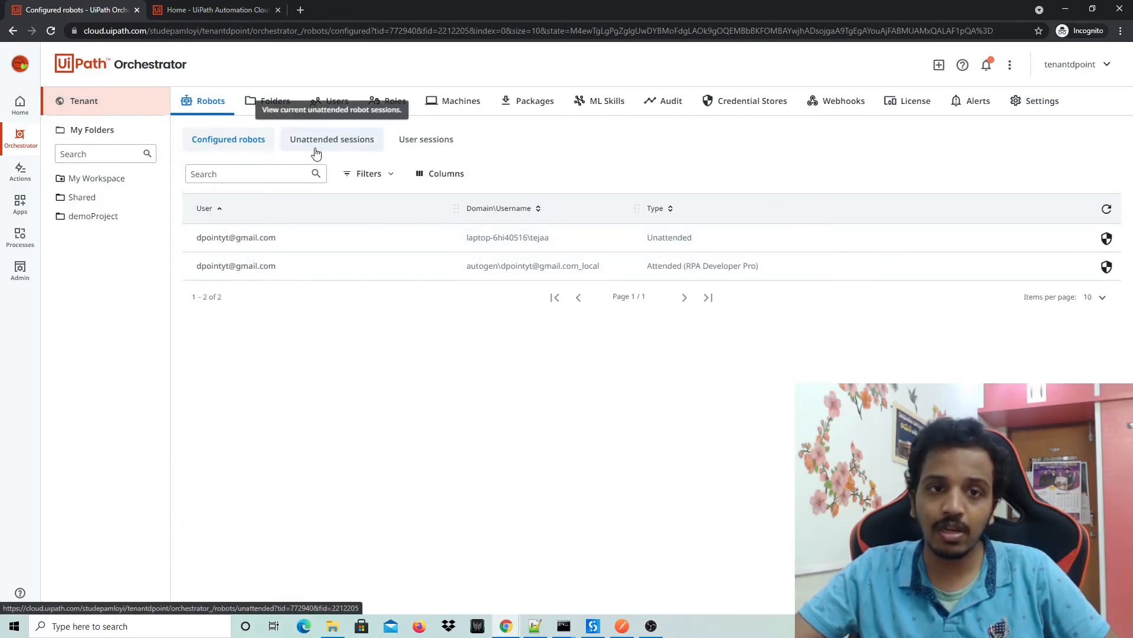
{"action": "left_click", "coordinate": [338, 152]}
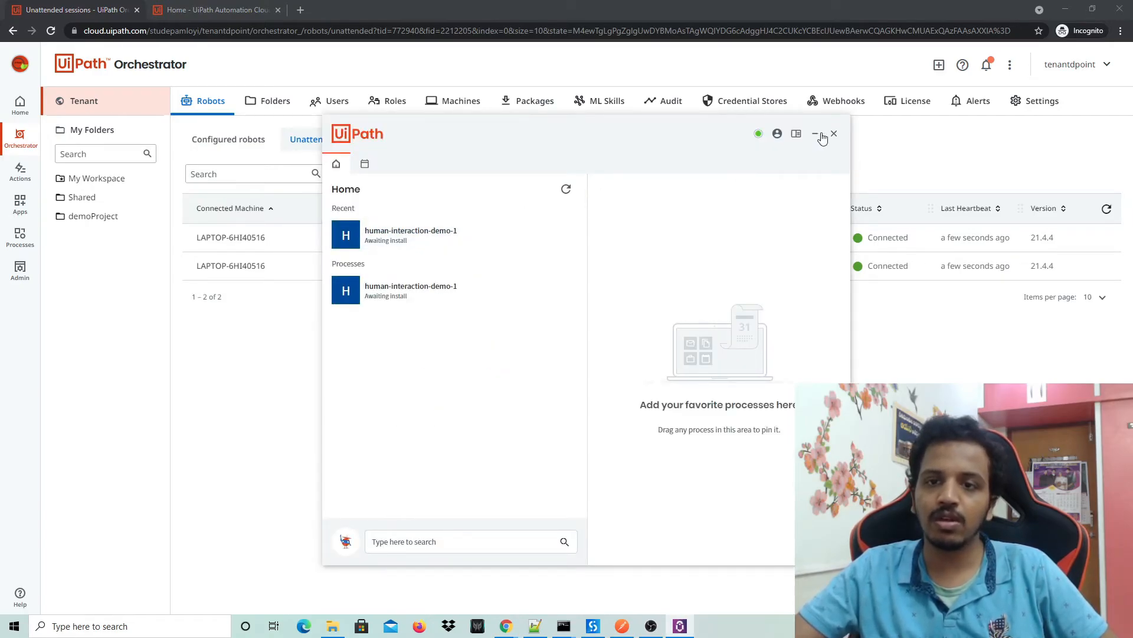
Sign out of UiPath Assistant and refresh the unattended sessions list in Orchestrator.
{"action": "left_click", "coordinate": [777, 135]}
{"action": "left_click", "coordinate": [789, 227]}
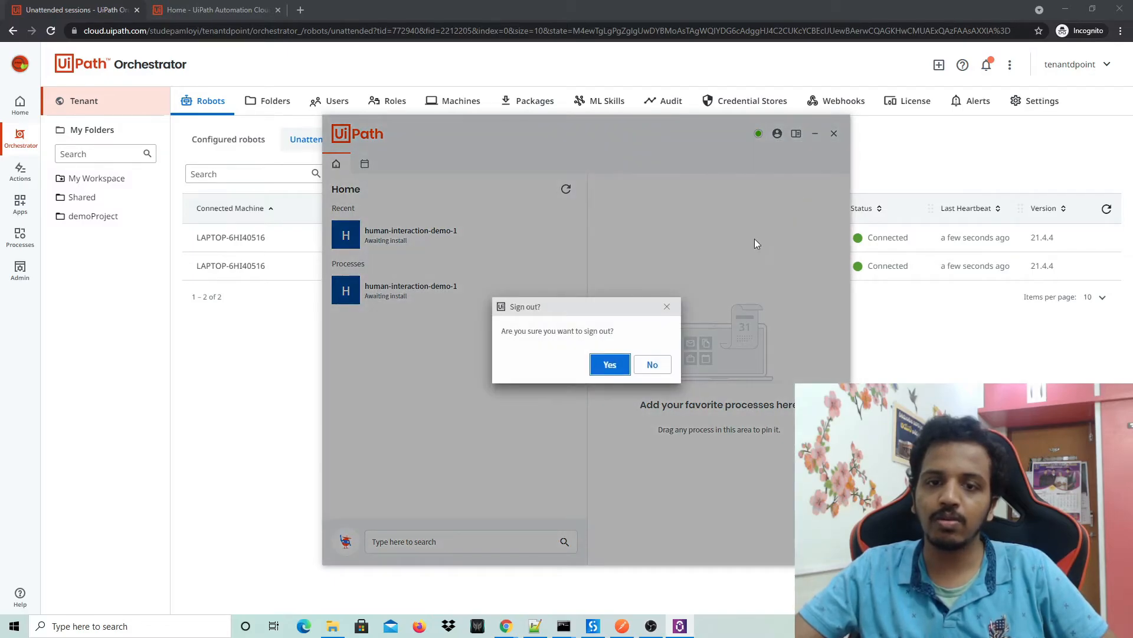
{"action": "left_click", "coordinate": [610, 365]}
{"action": "left_click", "coordinate": [834, 134]}
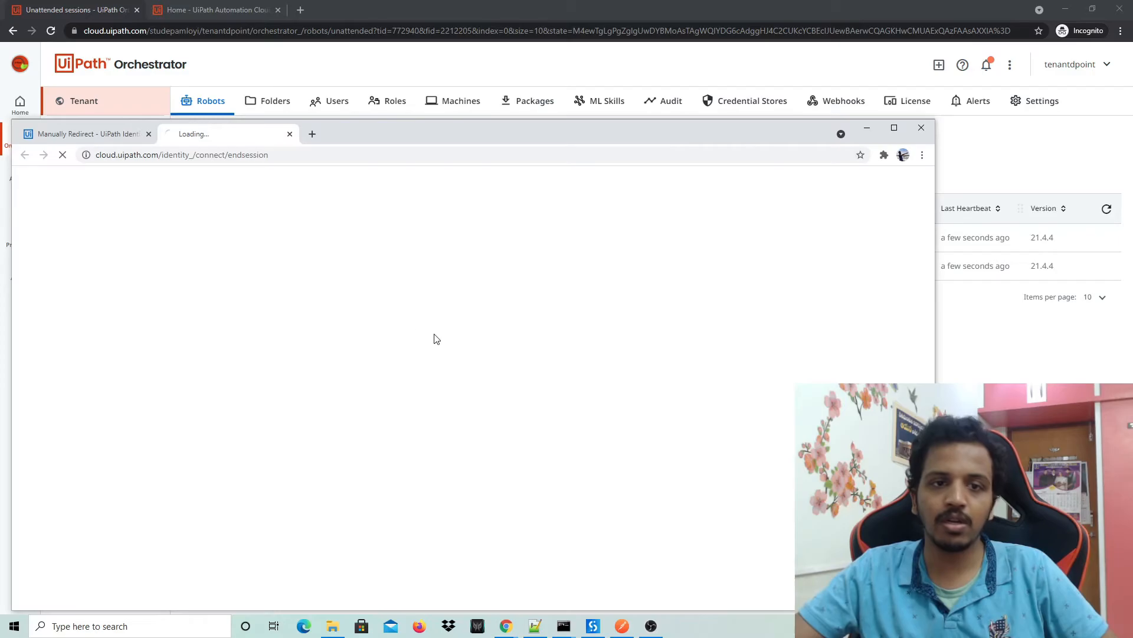
{"action": "middle_click", "coordinate": [179, 131]}
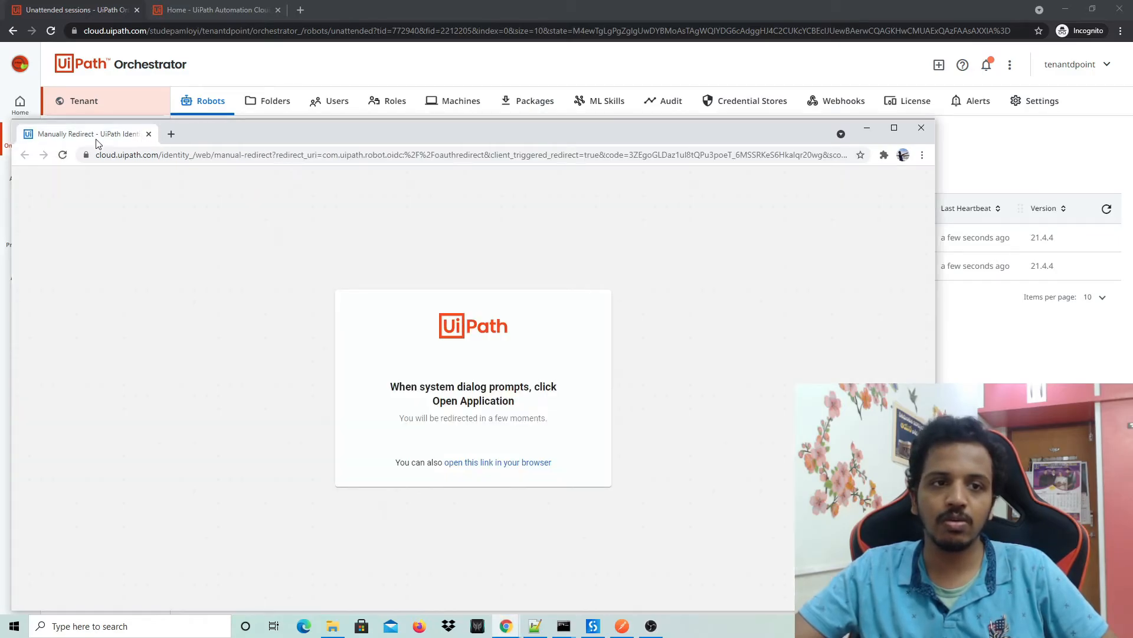
{"action": "middle_click", "coordinate": [96, 140]}
{"action": "left_click", "coordinate": [1106, 209]}
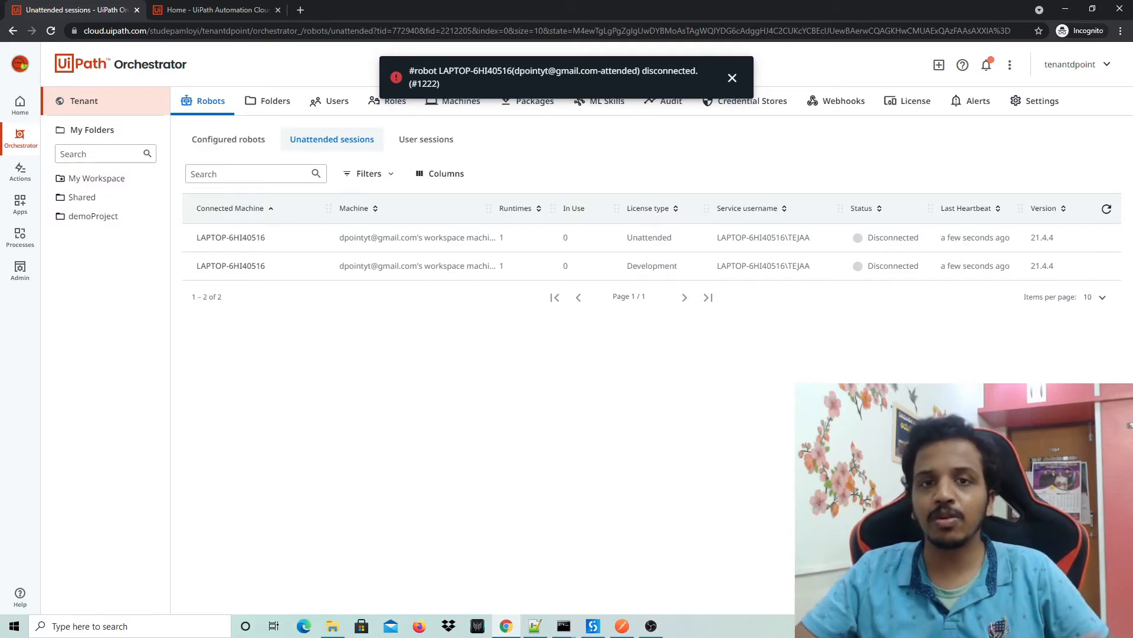
{"action": "left_click", "coordinate": [732, 78]}
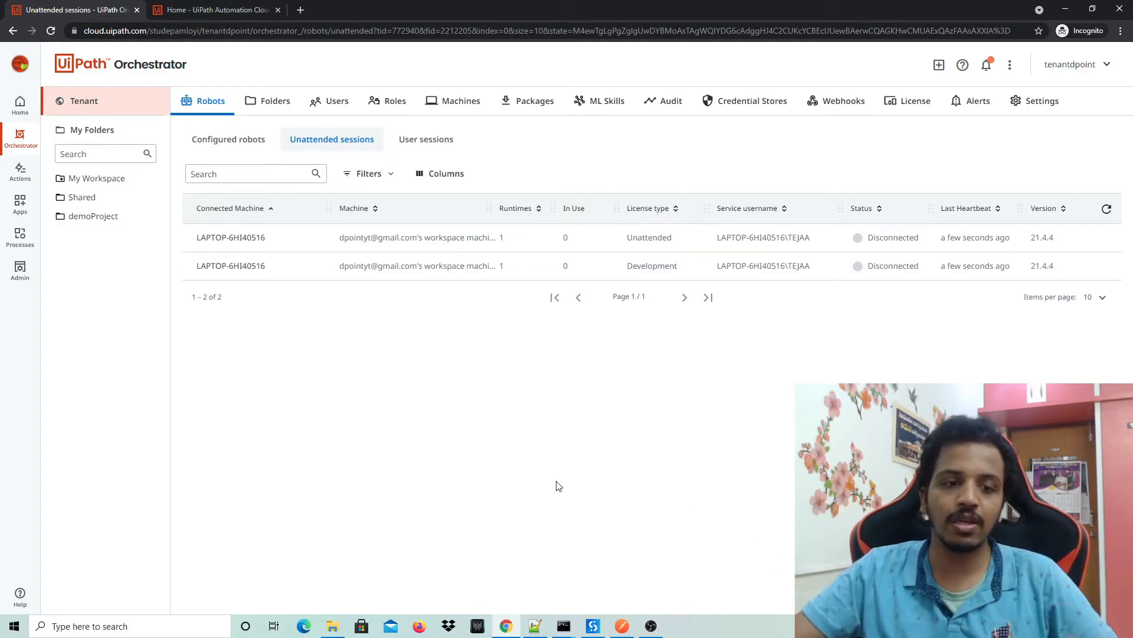
Launch UiPath Assistant again and check the account sign-in state in UiPath Studio.
{"action": "left_click", "coordinate": [14, 626]}
{"action": "left_click", "coordinate": [14, 626]}
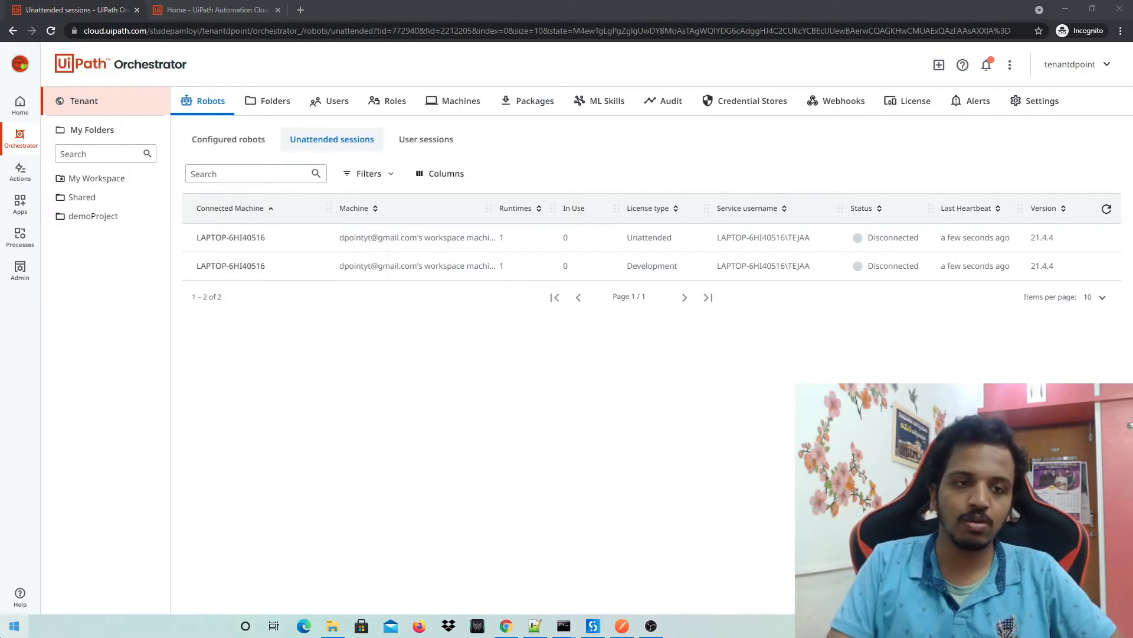
{"action": "type", "text": "ui"}
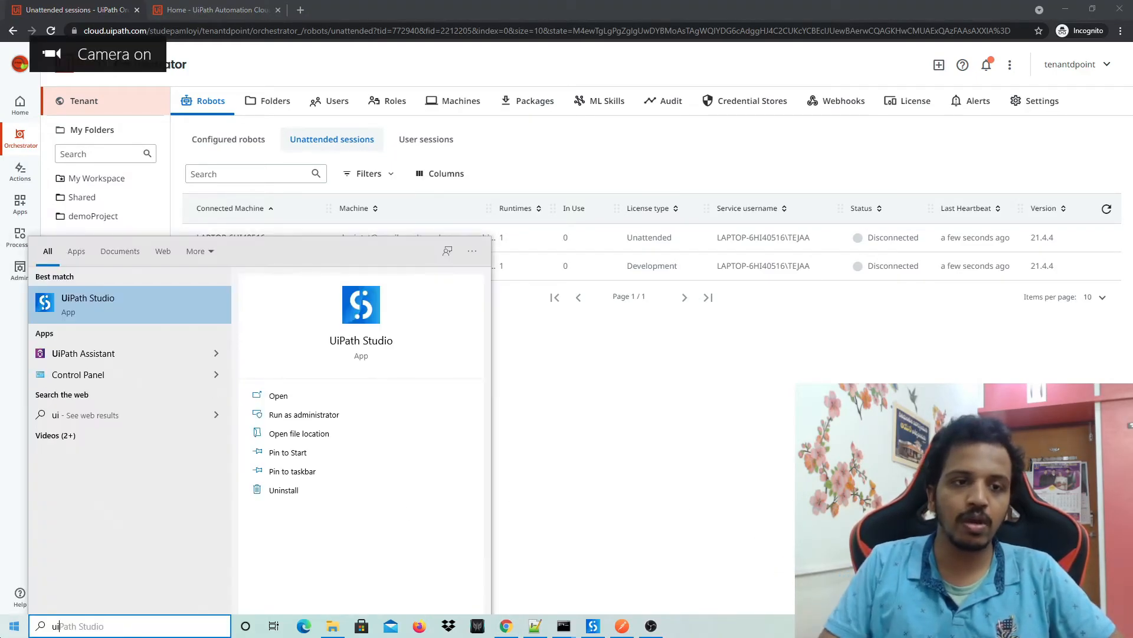
{"action": "left_click", "coordinate": [151, 354]}
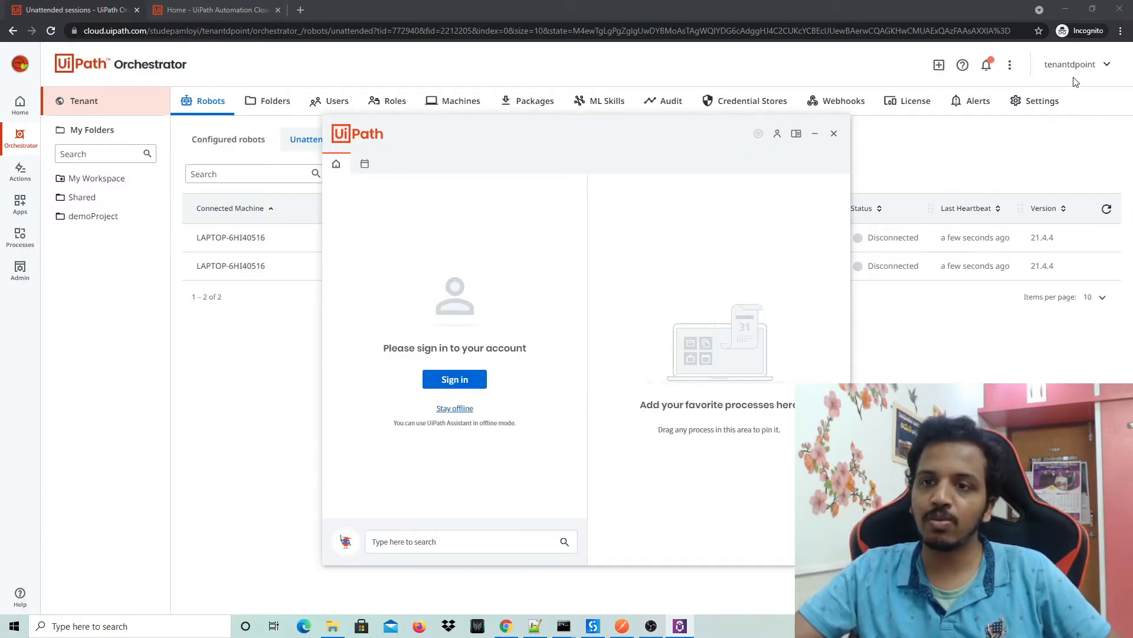
{"action": "left_click", "coordinate": [594, 626]}
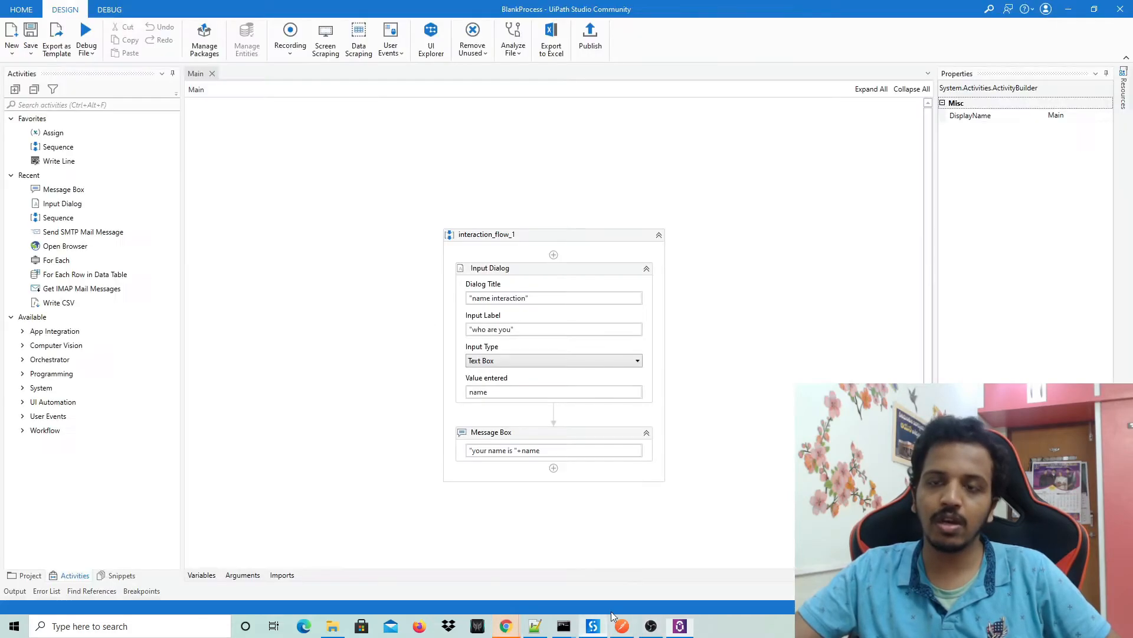
{"action": "left_click", "coordinate": [1046, 9]}
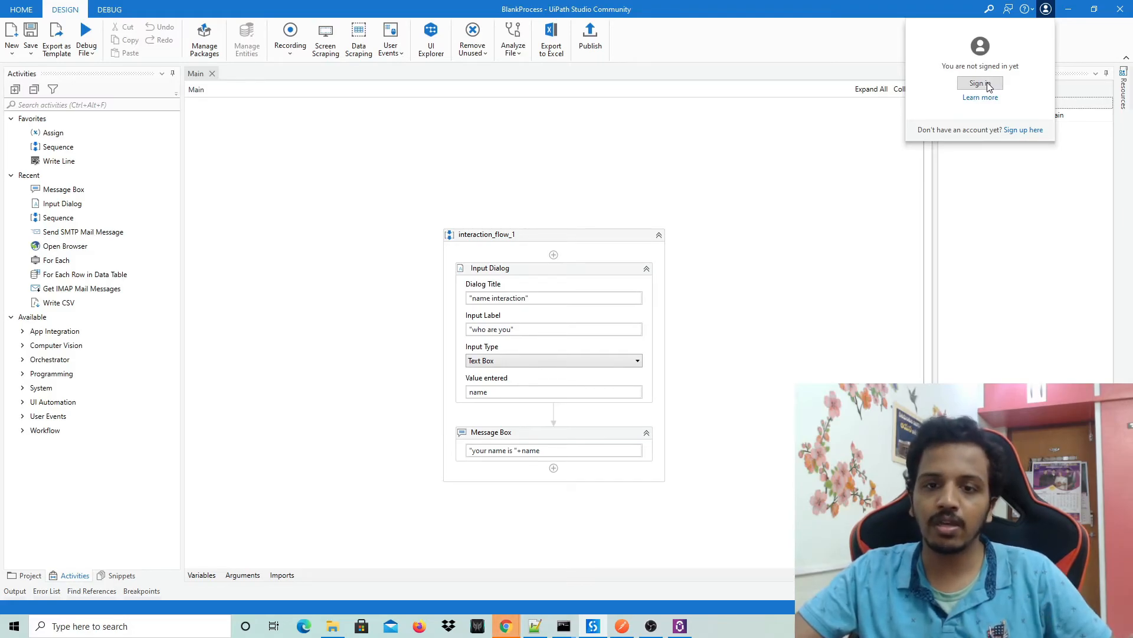
Sign in to UiPath Assistant through the browser, allowing the page to open UiPath, and check which account is signed in.
{"action": "left_click", "coordinate": [680, 626]}
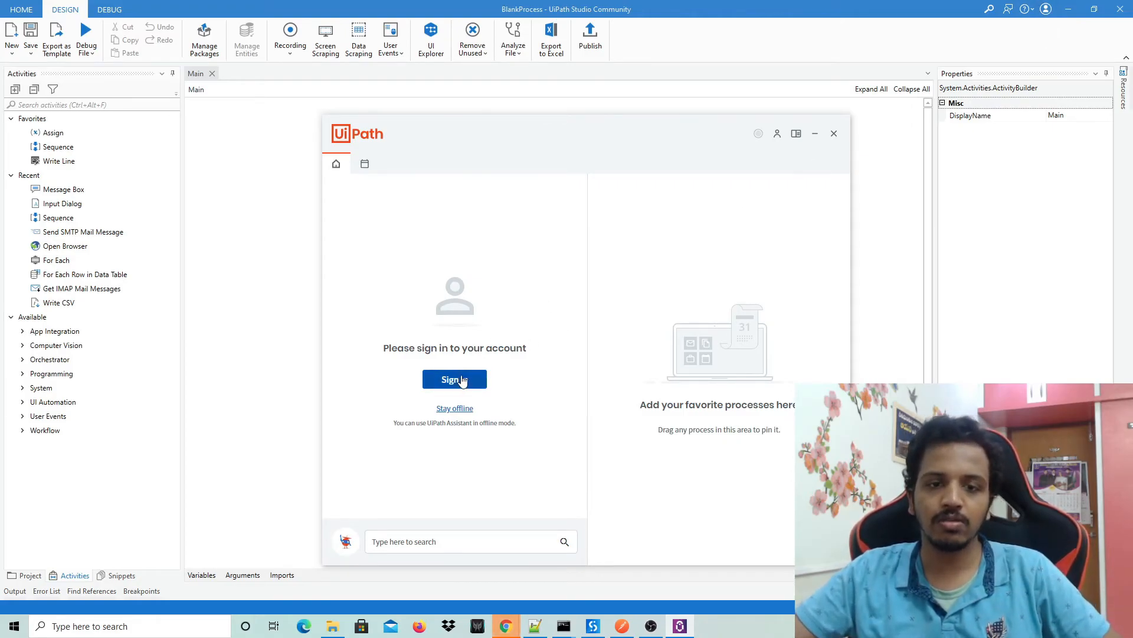
{"action": "mouse_move", "coordinate": [506, 626]}
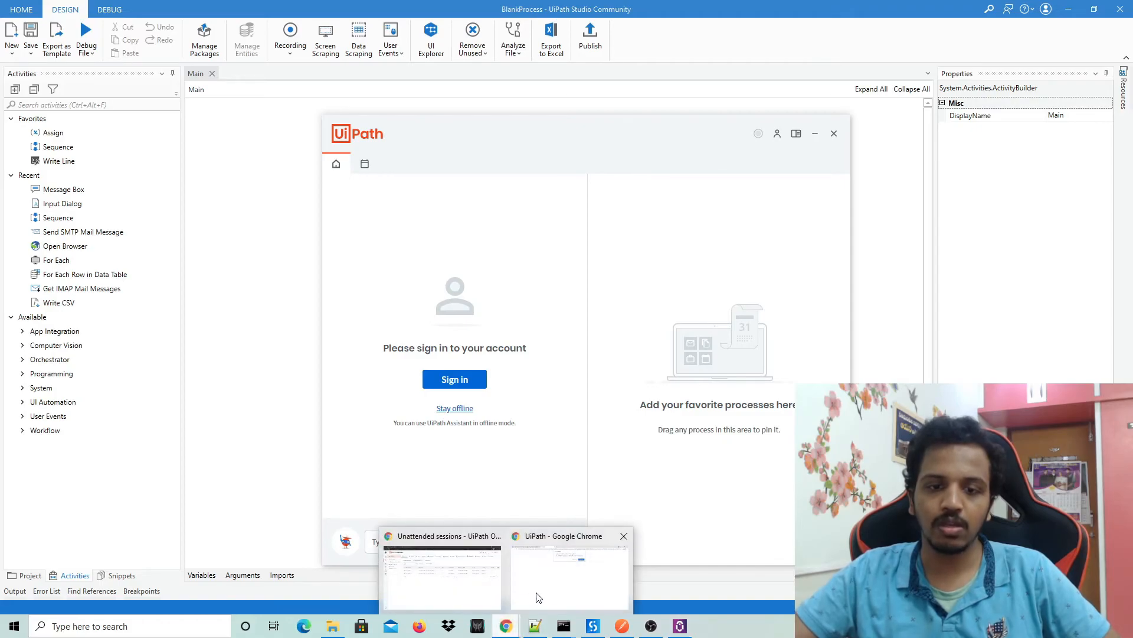
{"action": "left_click", "coordinate": [555, 593]}
{"action": "left_click", "coordinate": [619, 130]}
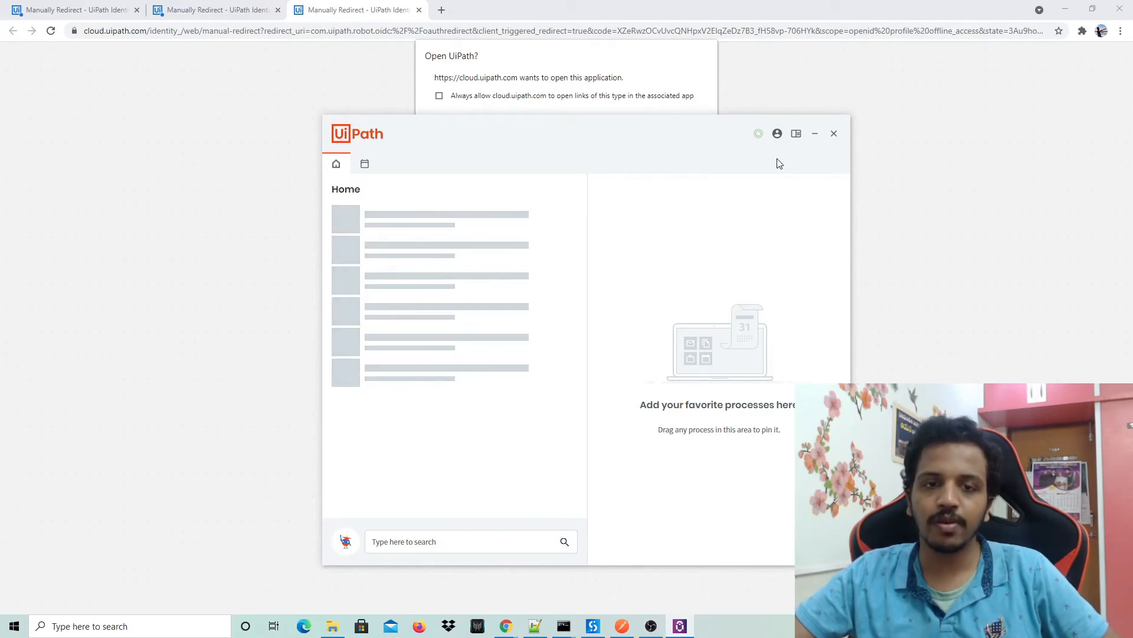
{"action": "left_click", "coordinate": [777, 137]}
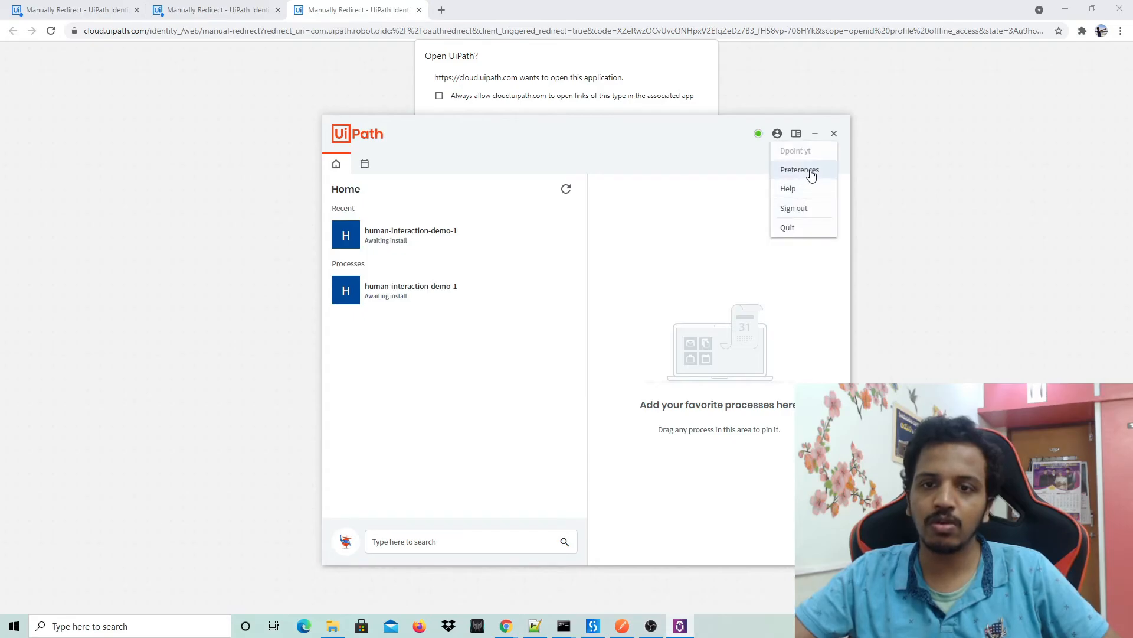
Close the leftover browser redirect pages from the sign-in and minimise UiPath Assistant.
{"action": "left_click", "coordinate": [648, 152]}
{"action": "left_click", "coordinate": [495, 70]}
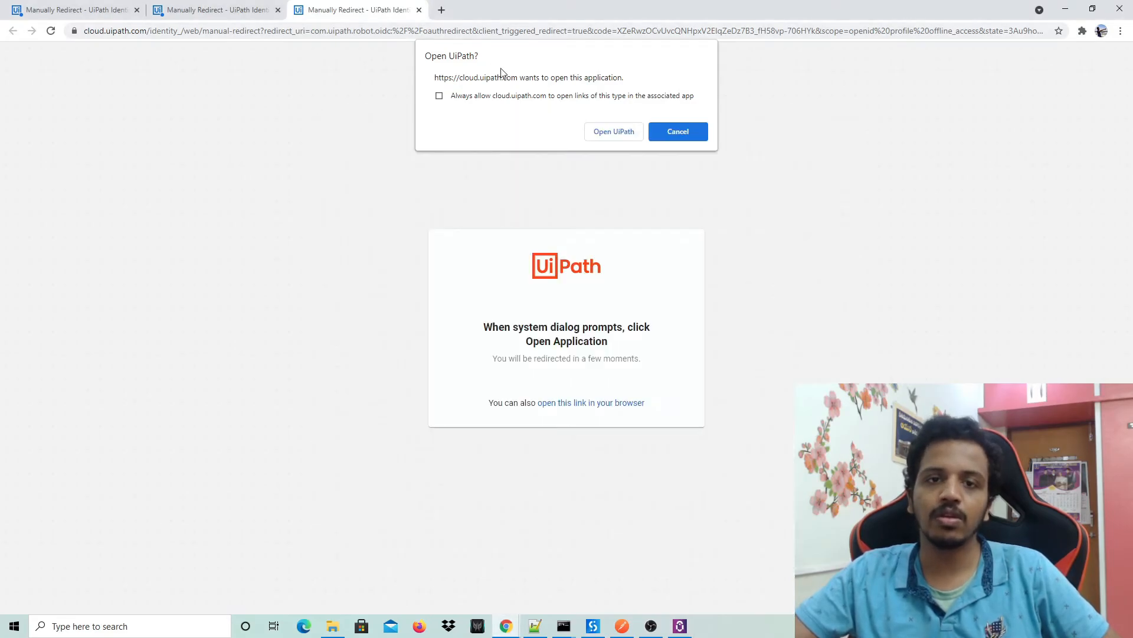
{"action": "left_click", "coordinate": [678, 138]}
{"action": "middle_click", "coordinate": [370, 3]}
{"action": "middle_click", "coordinate": [186, 3]}
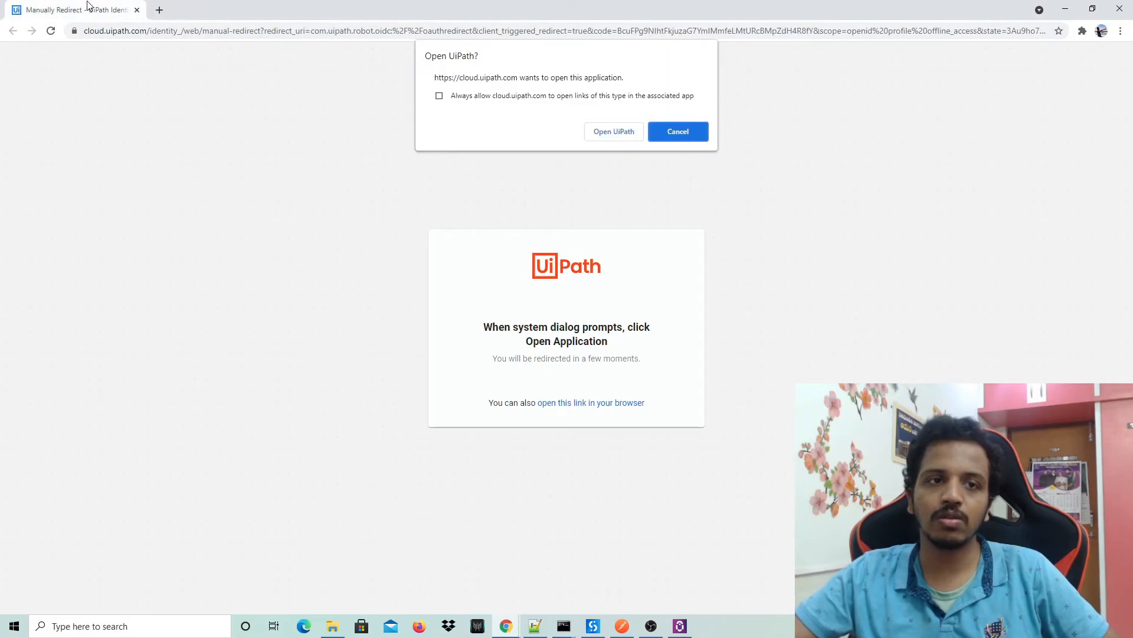
{"action": "middle_click", "coordinate": [88, 4]}
{"action": "left_click", "coordinate": [814, 134]}
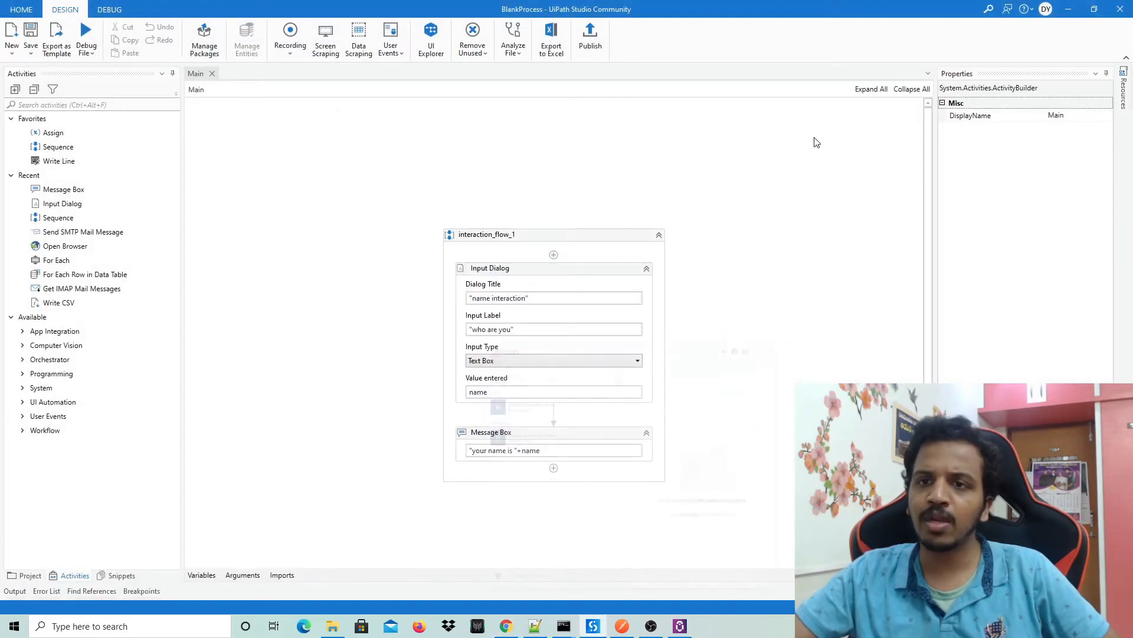
Check the account in UiPath Studio, then refresh Orchestrator's unattended sessions and examine their license types, connection status and connected machine.
{"action": "left_click", "coordinate": [1047, 10]}
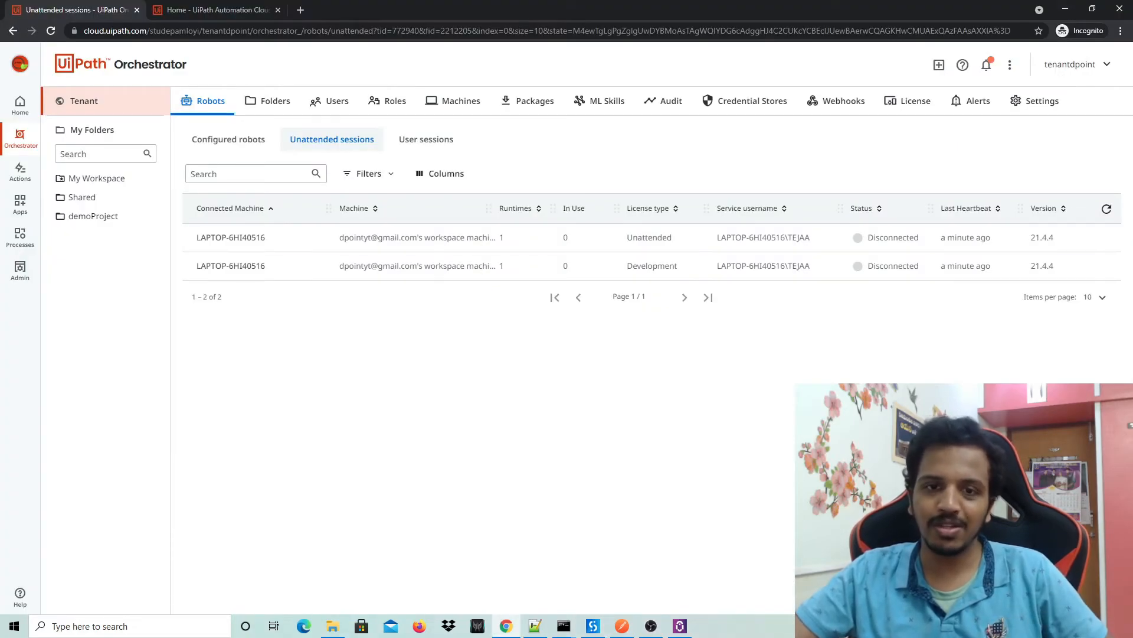
{"action": "left_click", "coordinate": [1107, 209]}
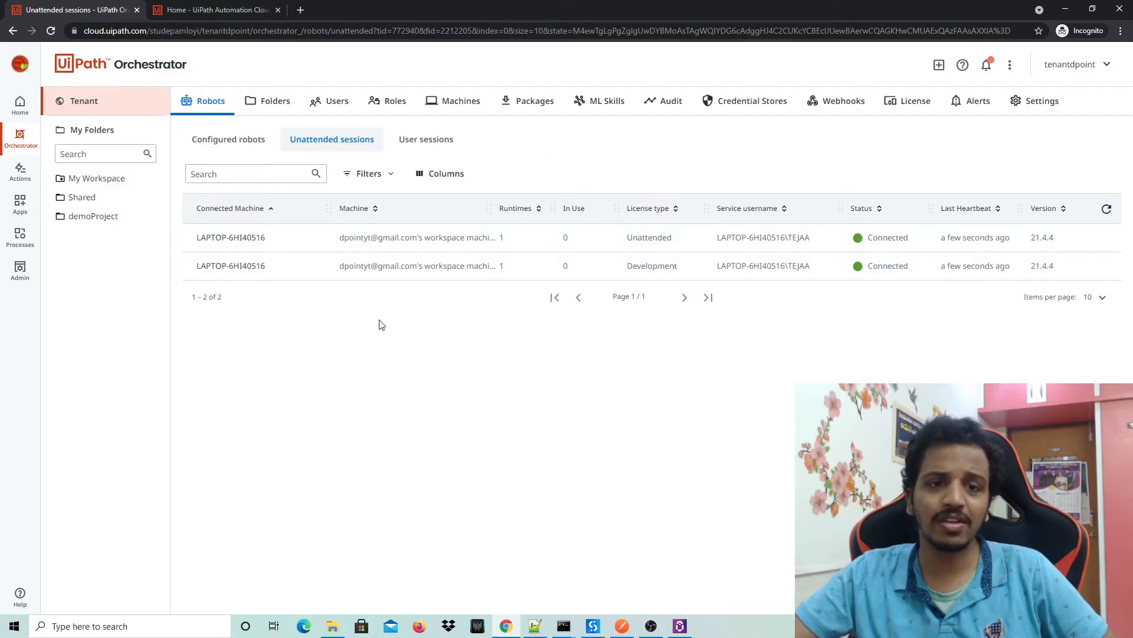
{"action": "double_click", "coordinate": [649, 238]}
{"action": "double_click", "coordinate": [652, 264]}
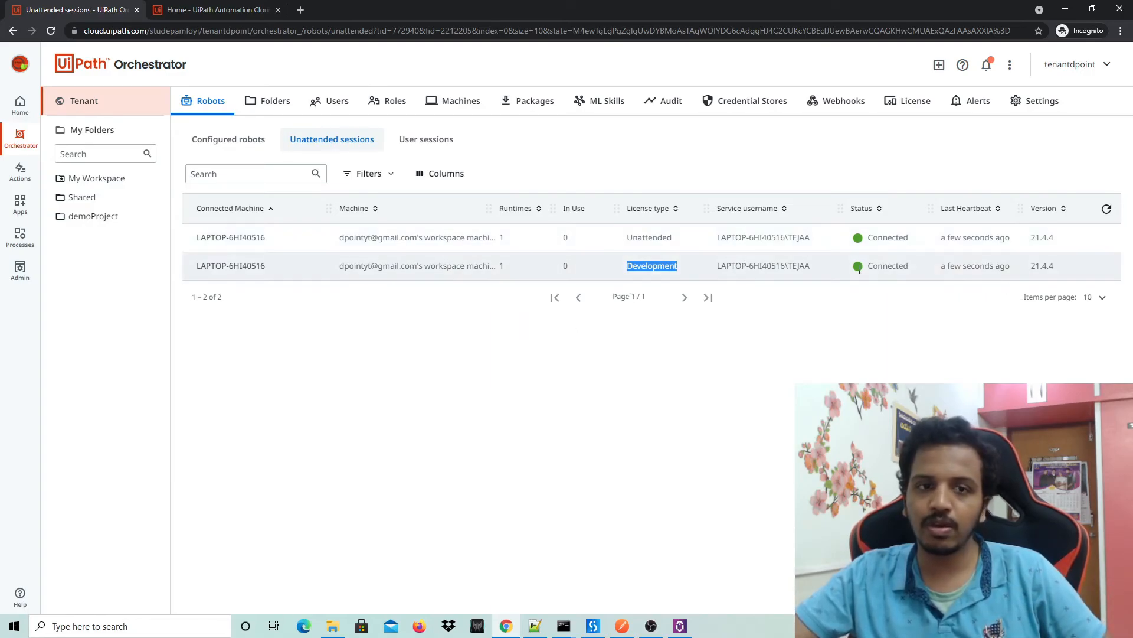
{"action": "left_click_drag", "start_coordinate": [267, 239], "coordinate": [224, 238]}
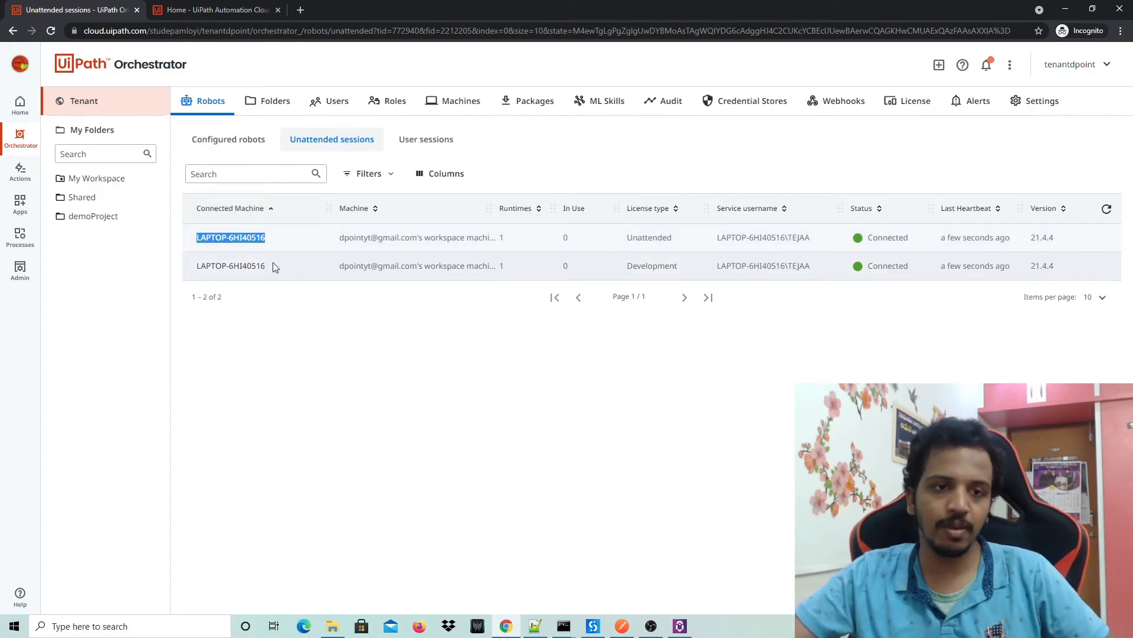
Start an unattended job for human-interaction-demo-1 in demoProject, targeting the laptop's user account, the workspace machine and the connected laptop.
{"action": "left_click", "coordinate": [99, 217]}
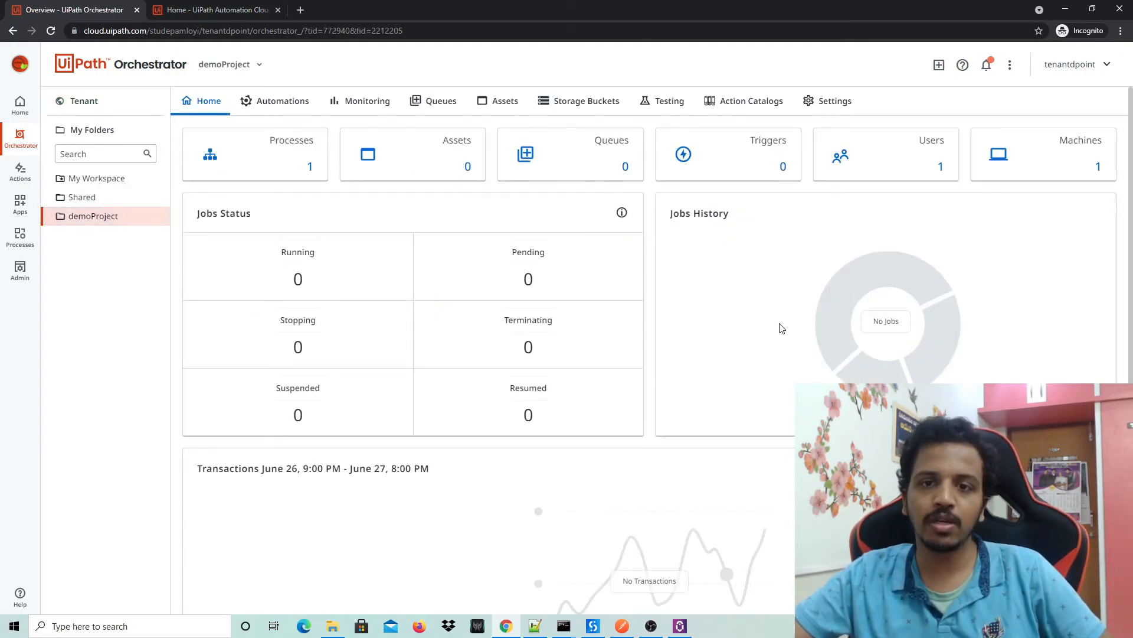
{"action": "left_click", "coordinate": [282, 105]}
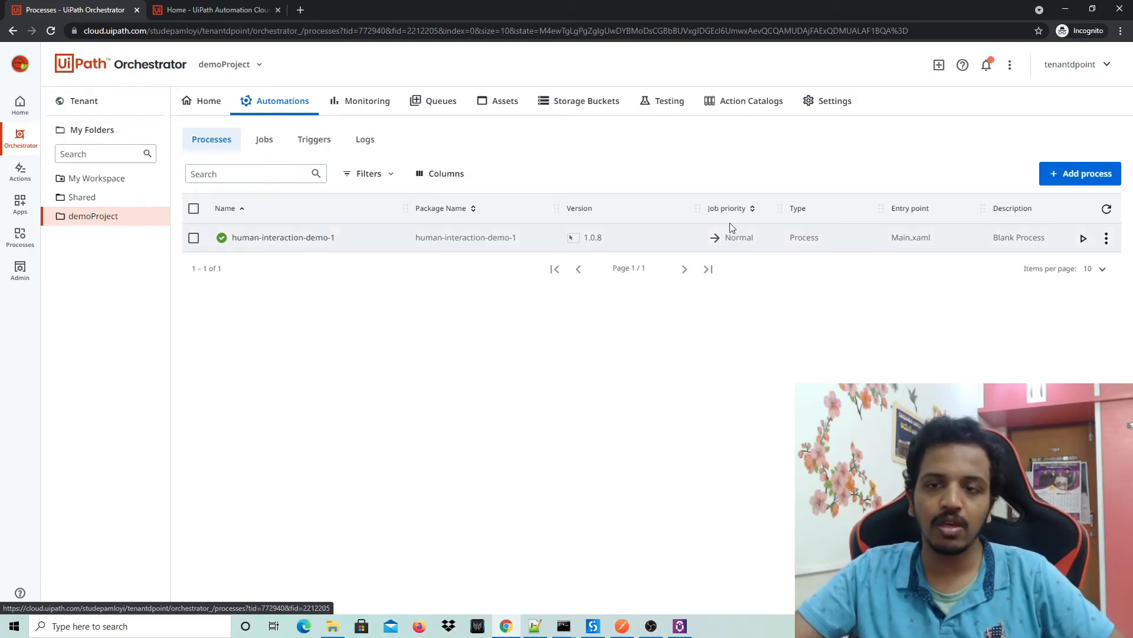
{"action": "left_click", "coordinate": [1084, 238]}
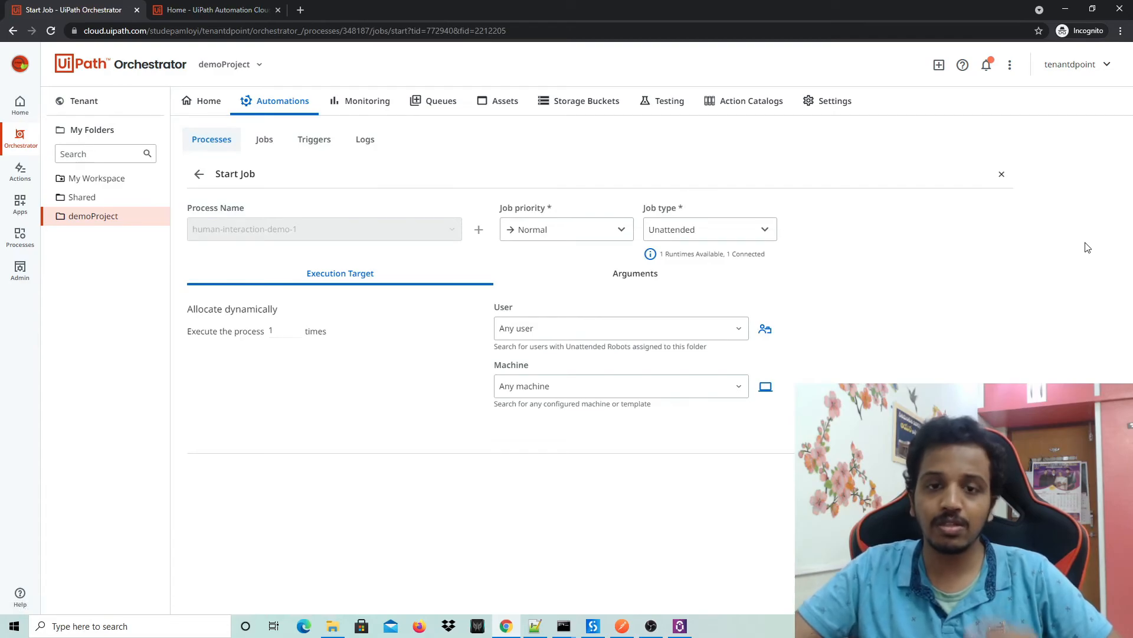
{"action": "left_click", "coordinate": [681, 332]}
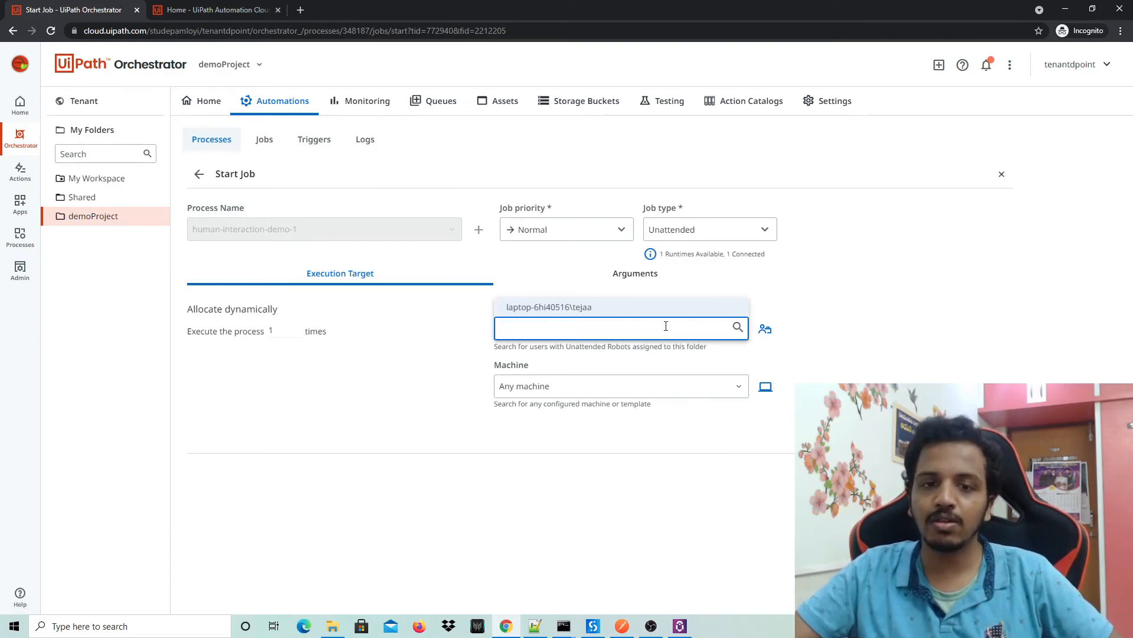
{"action": "left_click", "coordinate": [594, 308]}
{"action": "left_click", "coordinate": [594, 385]}
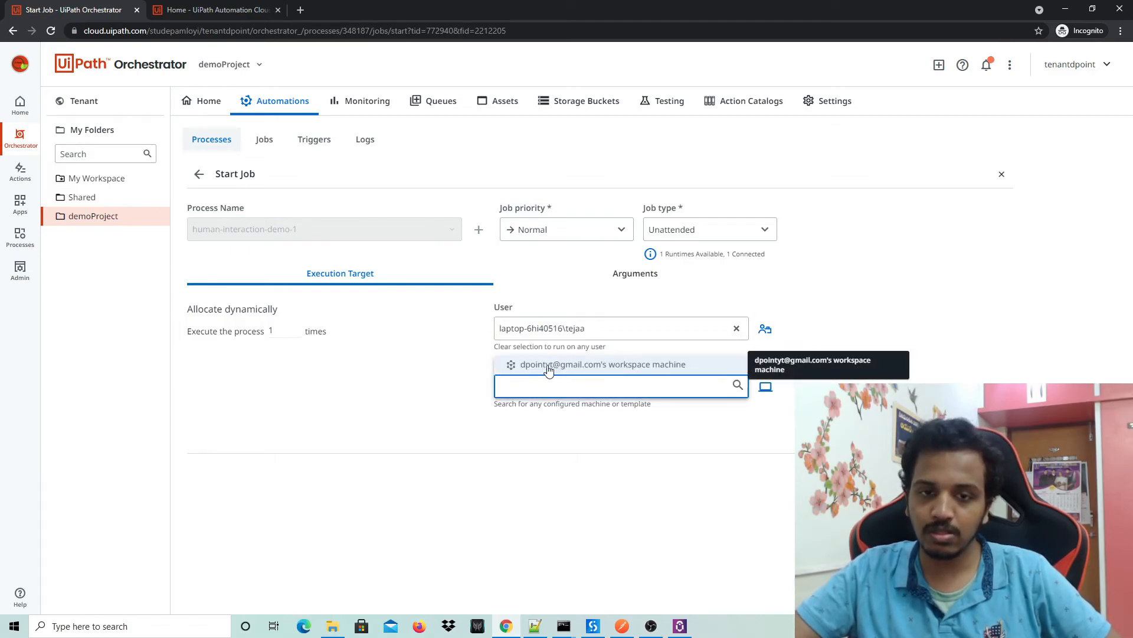
{"action": "left_click", "coordinate": [582, 367]}
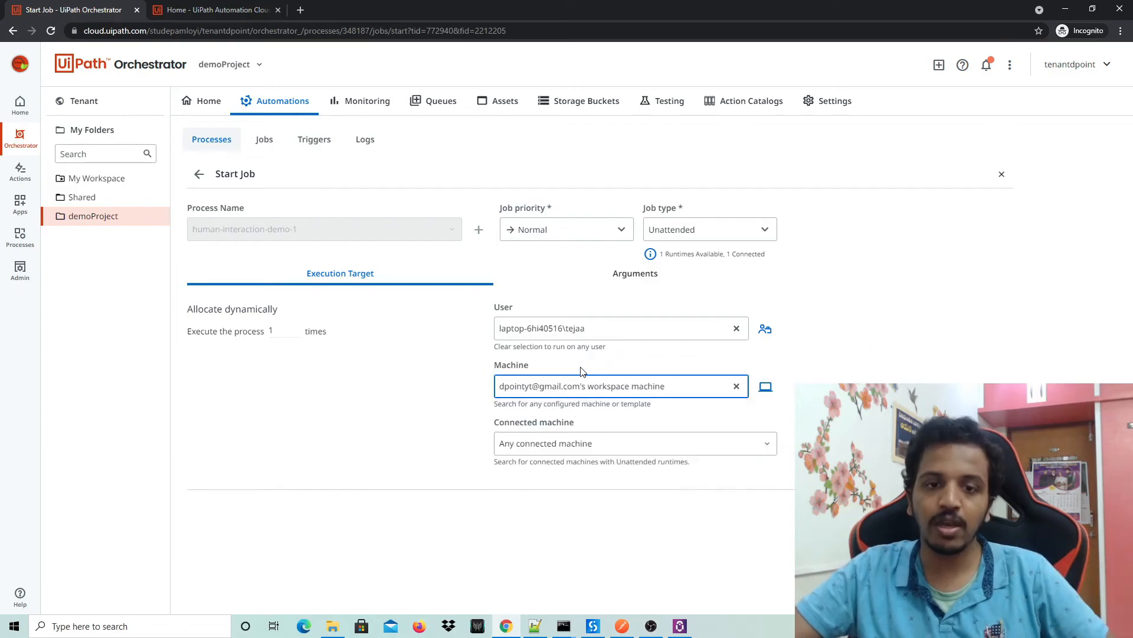
{"action": "left_click", "coordinate": [584, 449]}
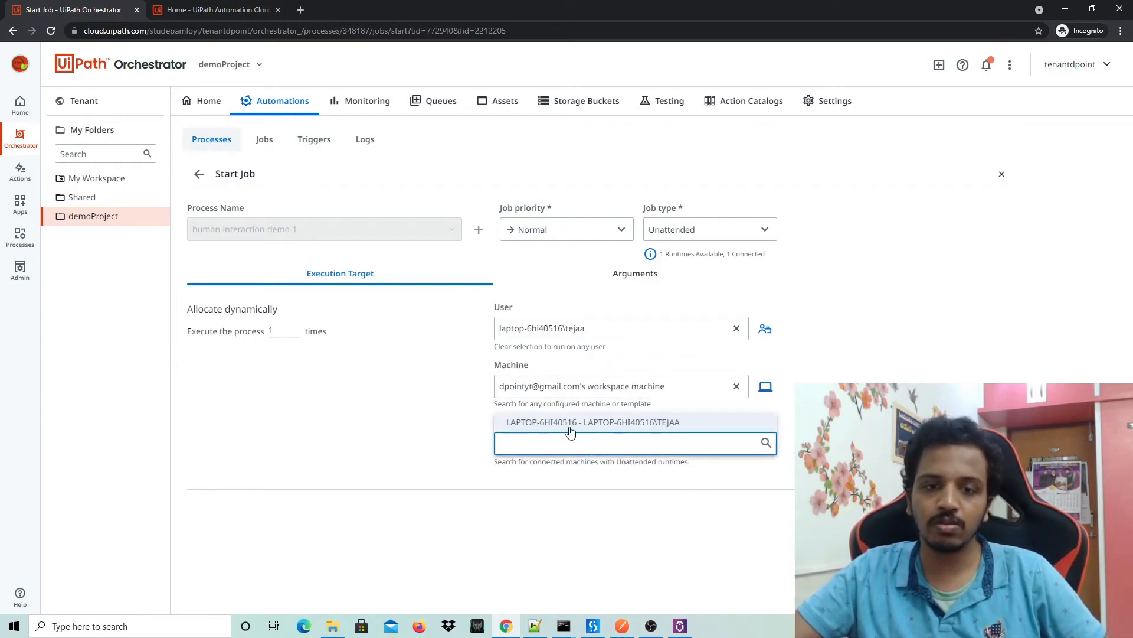
{"action": "left_click", "coordinate": [576, 420]}
{"action": "left_click", "coordinate": [992, 512]}
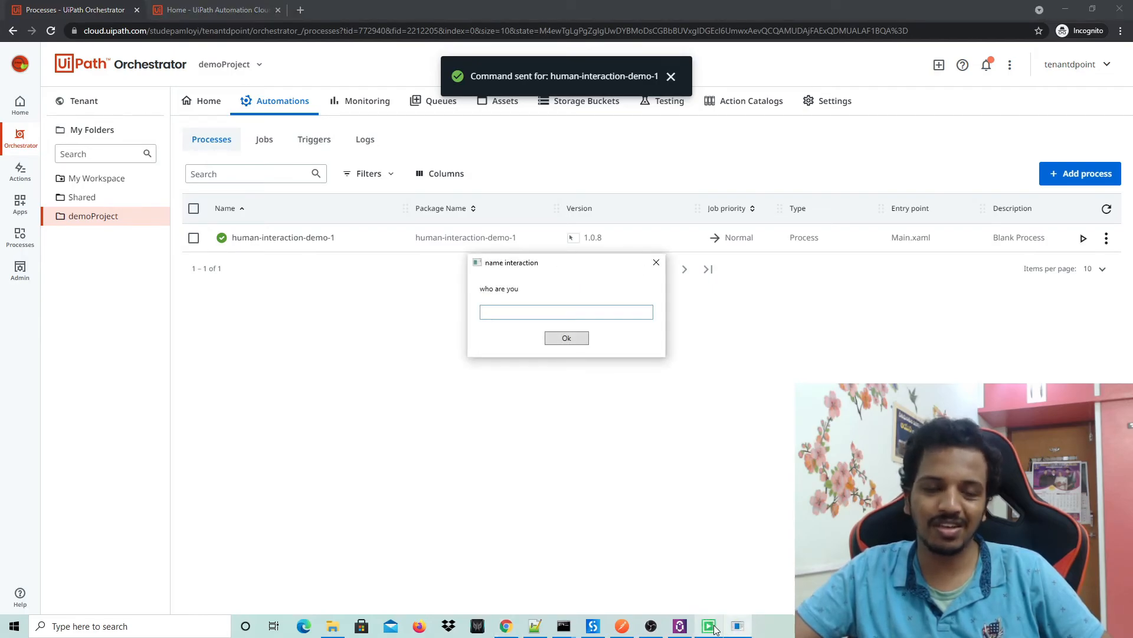
Answer the running automation's "who are you" prompt with "dpoint from cloud" and dismiss the resulting message box.
{"action": "mouse_move", "coordinate": [716, 630]}
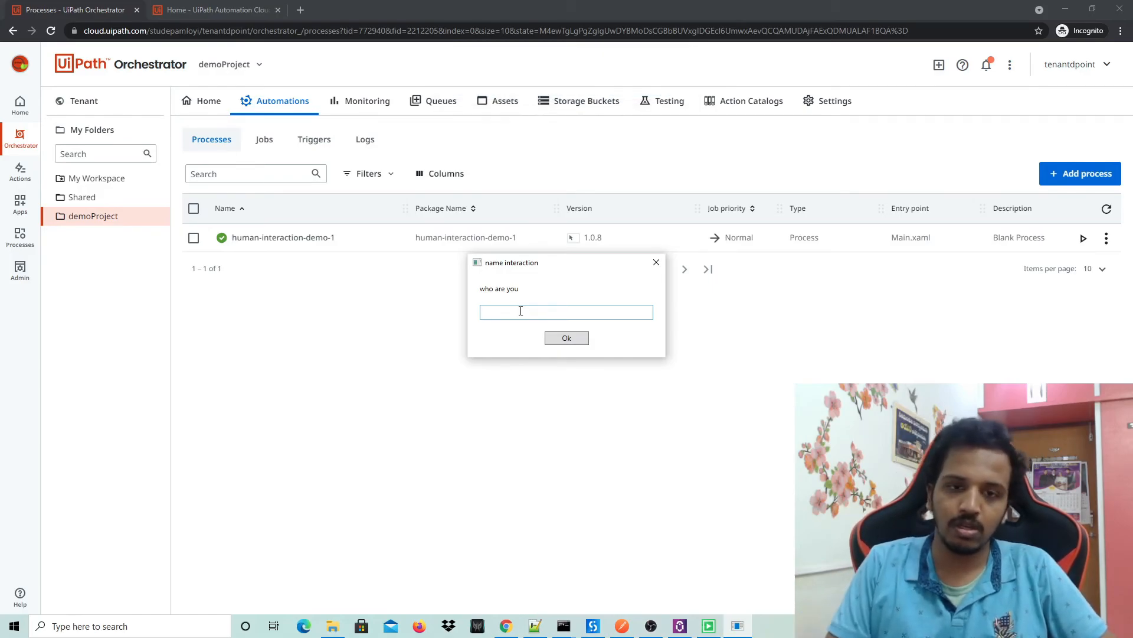
{"action": "type", "text": "dpoint from cloud"}
{"action": "left_click", "coordinate": [559, 337]}
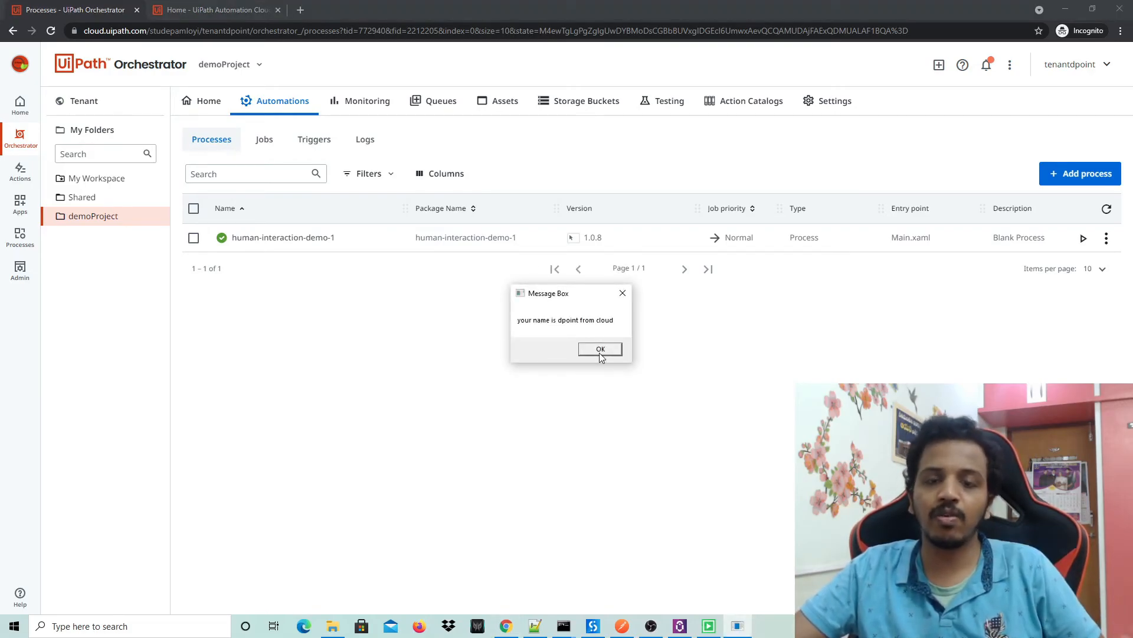
{"action": "left_click", "coordinate": [600, 349]}
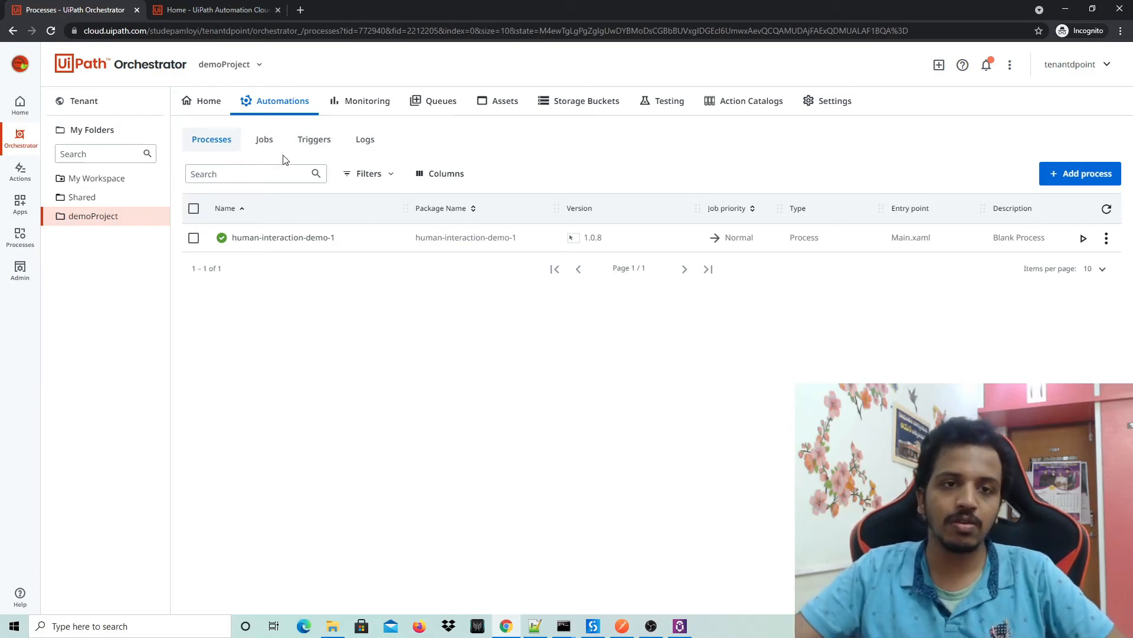
Begin a queue-type trigger in demoProject named trigger-1 and assign it the human-interaction-demo-1 process.
{"action": "left_click", "coordinate": [316, 142]}
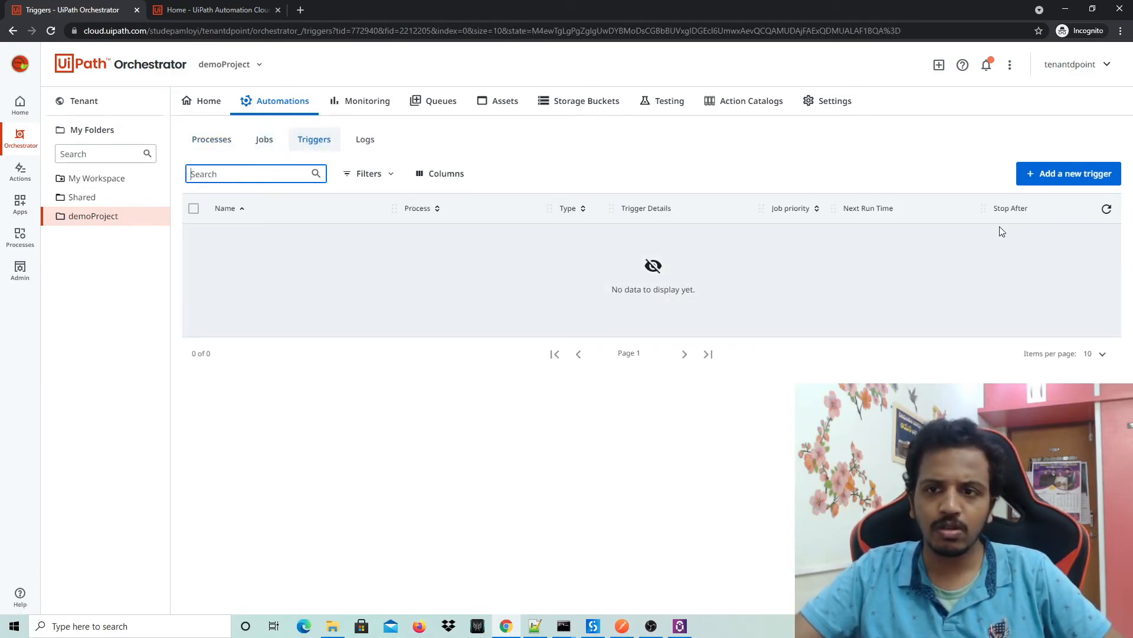
{"action": "left_click", "coordinate": [1041, 178]}
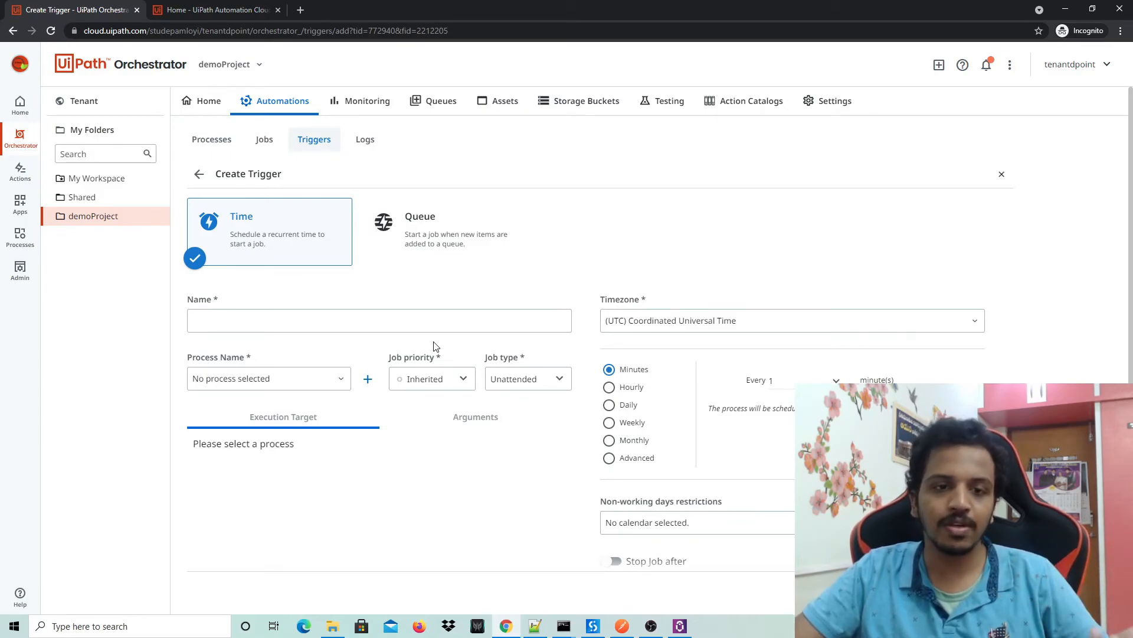
{"action": "left_click", "coordinate": [311, 378]}
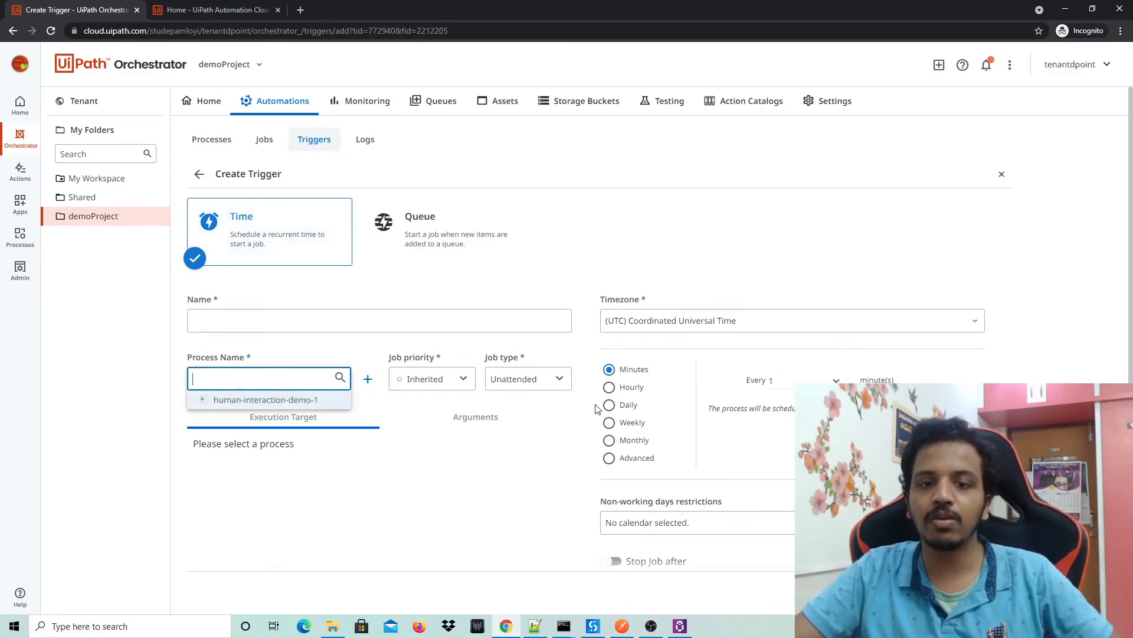
{"action": "left_click", "coordinate": [432, 237]}
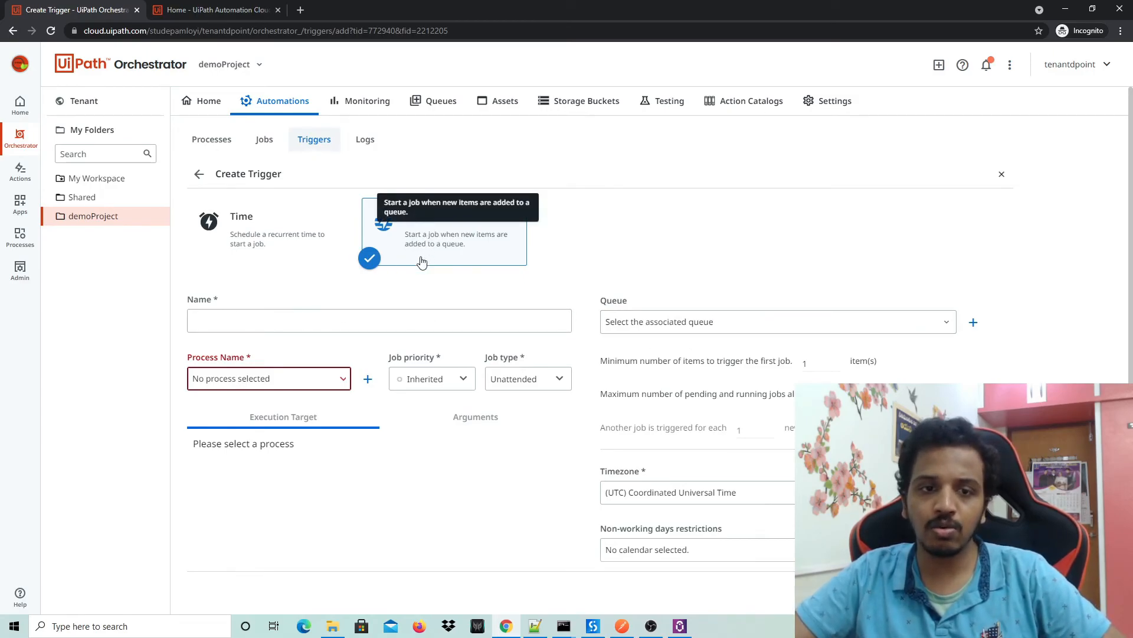
{"action": "left_click", "coordinate": [245, 319]}
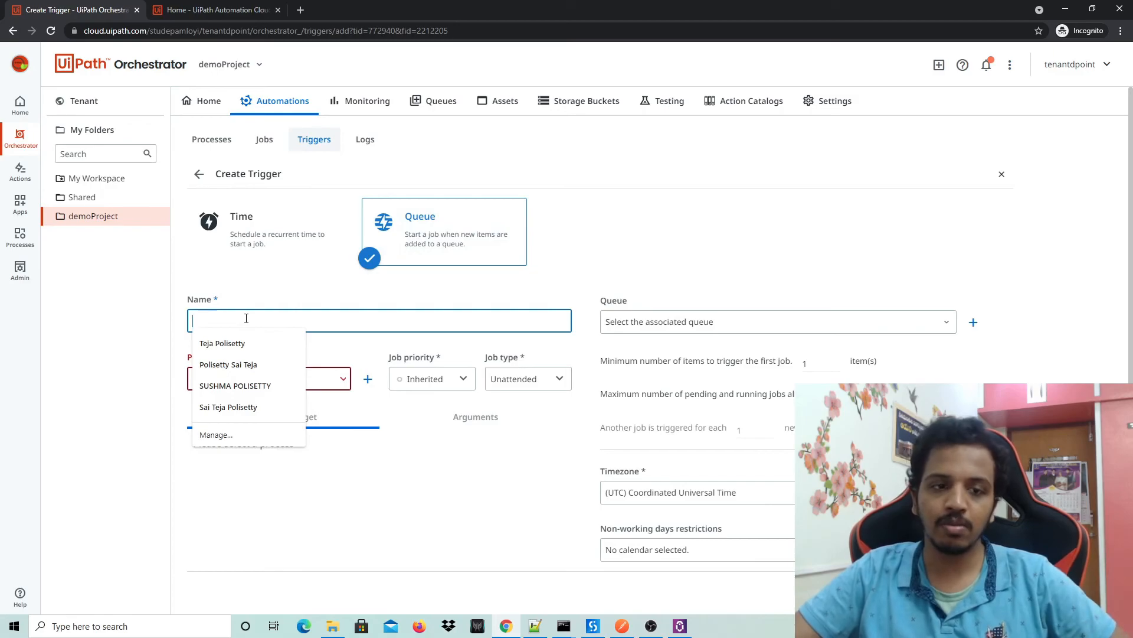
{"action": "type", "text": "trigger-1"}
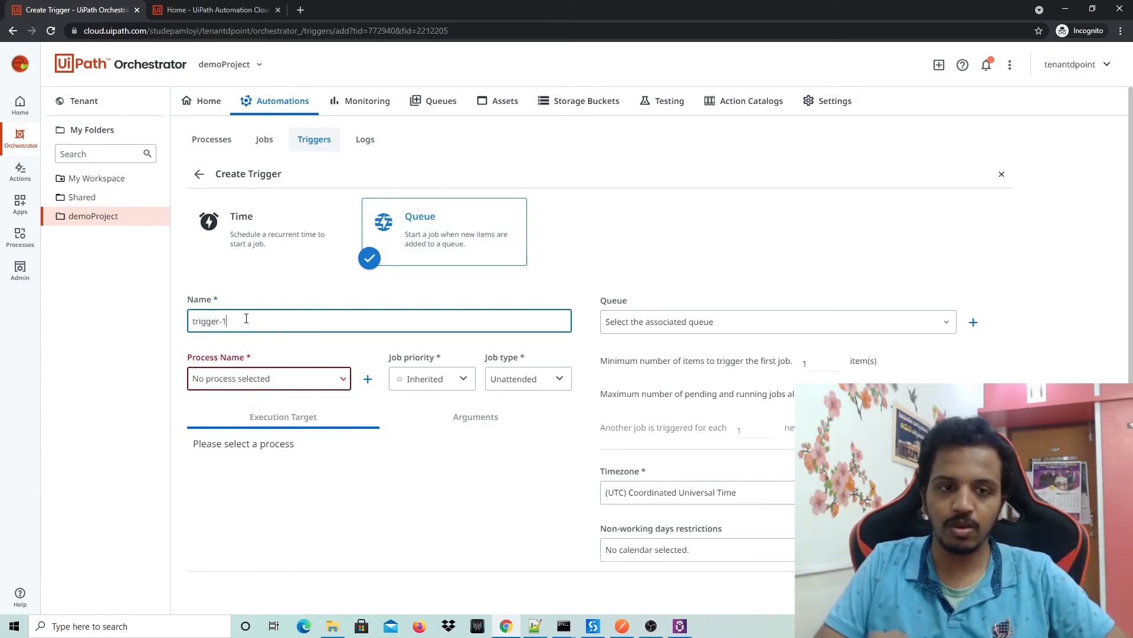
{"action": "left_click", "coordinate": [248, 384]}
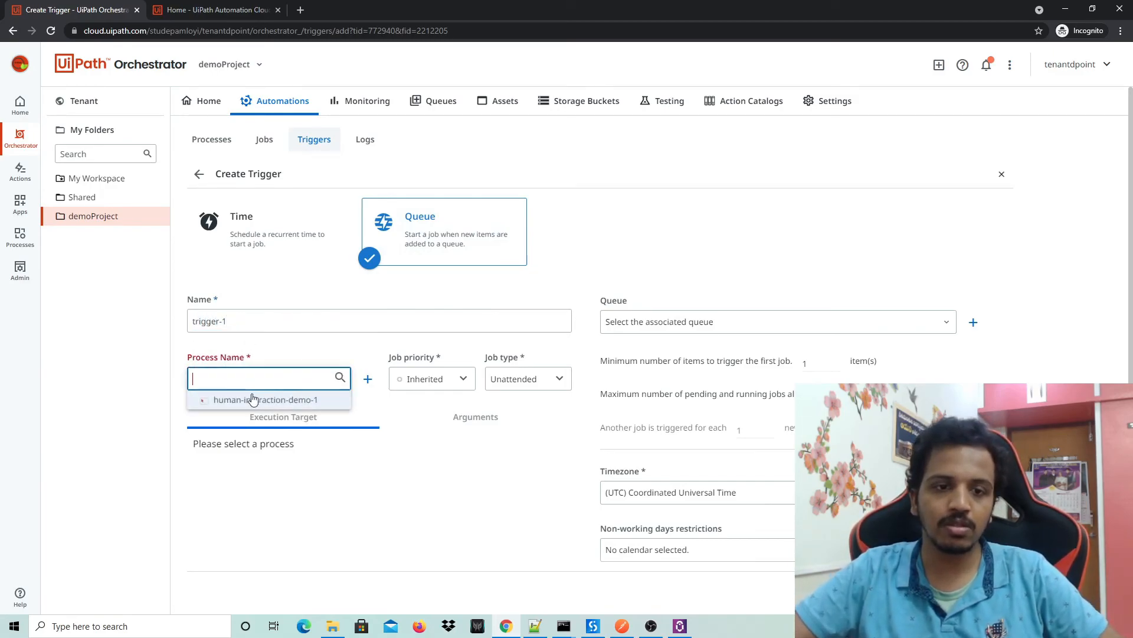
{"action": "left_click", "coordinate": [256, 402]}
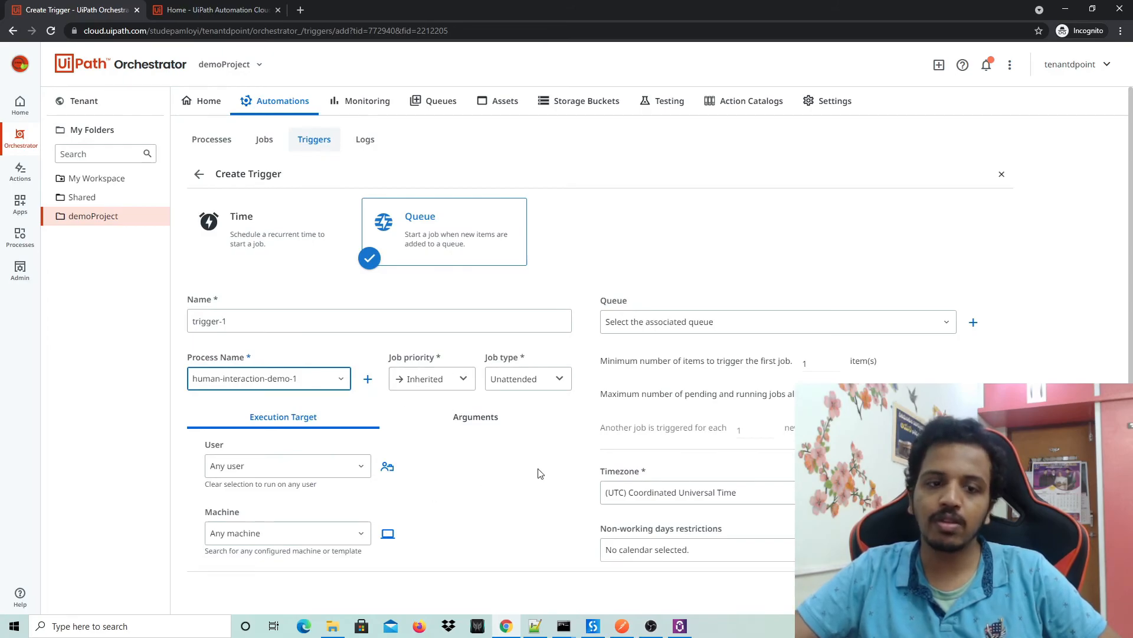
Set the trigger's execution target to the laptop's user account and the workspace machine.
{"action": "scroll", "coordinate": [265, 422], "scroll_direction": "down", "scroll_amount": 1}
{"action": "left_click", "coordinate": [270, 401]}
{"action": "left_click", "coordinate": [263, 375]}
{"action": "left_click", "coordinate": [291, 461]}
{"action": "left_click", "coordinate": [303, 439]}
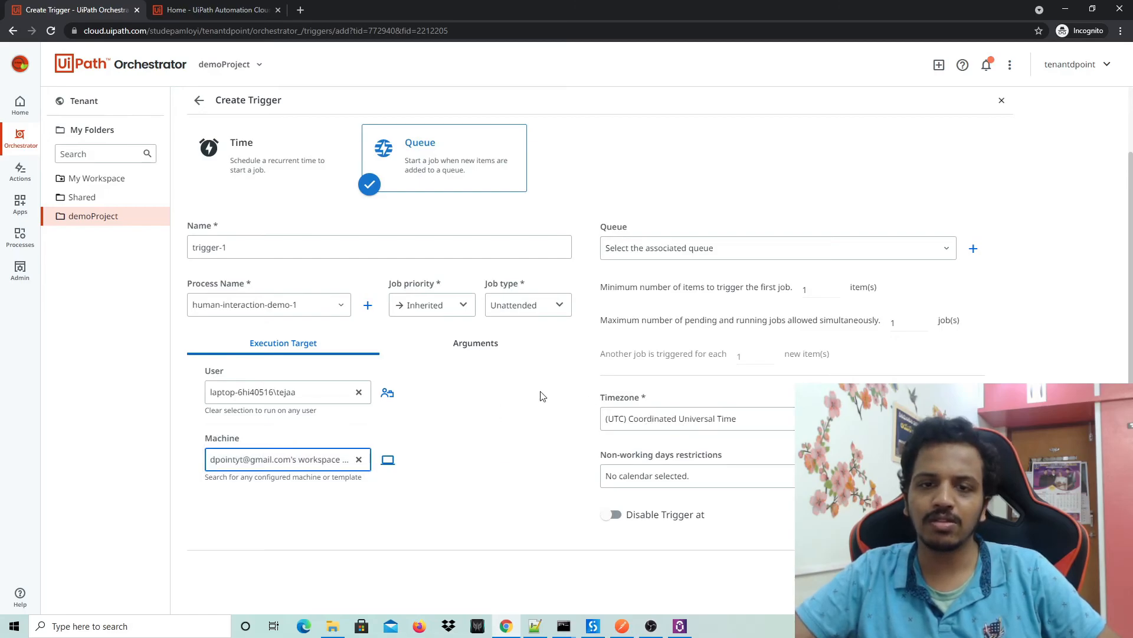
Set the trigger's timezone to (UTC+00:00) Dublin, Edinburgh, Lisbon, London.
{"action": "scroll", "coordinate": [578, 388], "scroll_direction": "up", "scroll_amount": 1}
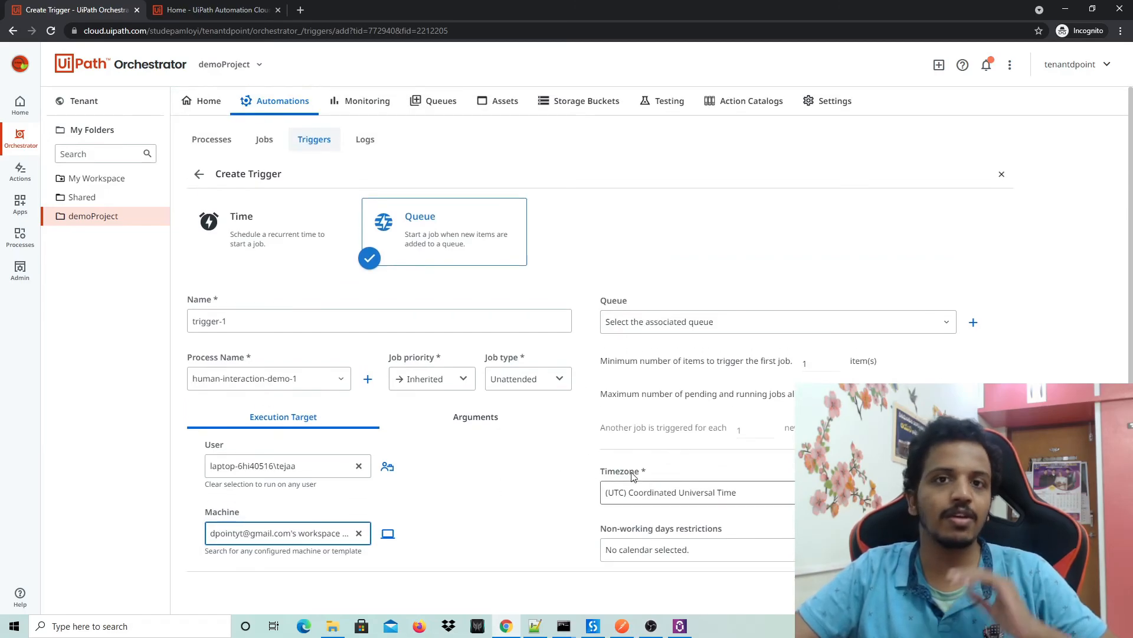
{"action": "left_click", "coordinate": [708, 494]}
{"action": "scroll", "coordinate": [793, 534], "scroll_direction": "down", "scroll_amount": 3}
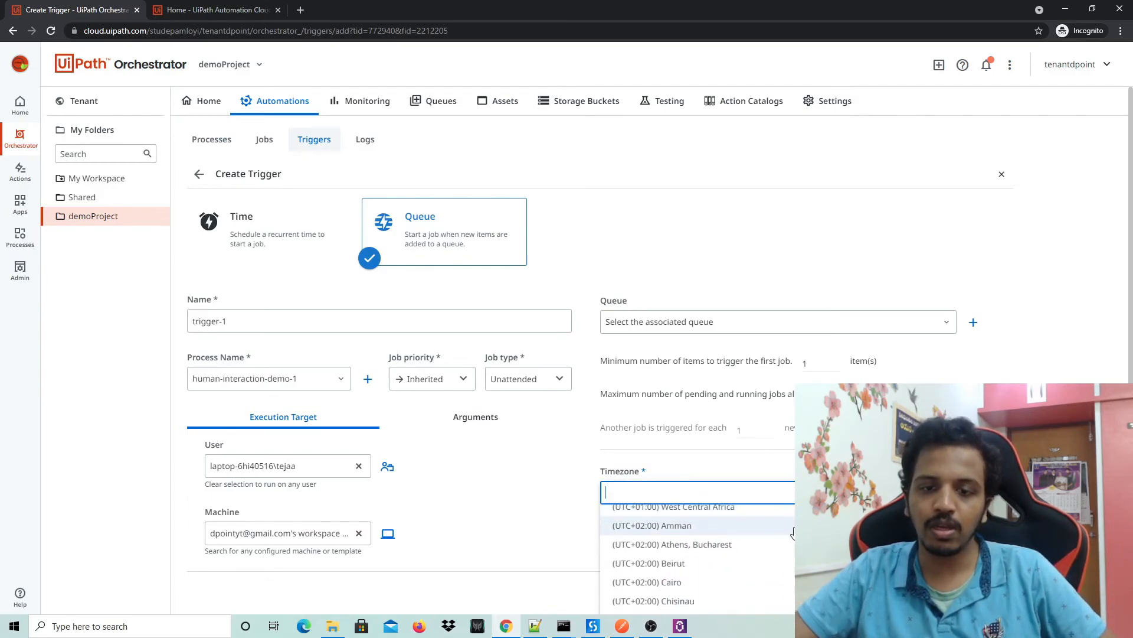
{"action": "scroll", "coordinate": [741, 543], "scroll_direction": "up", "scroll_amount": 3}
{"action": "left_click", "coordinate": [741, 531]}
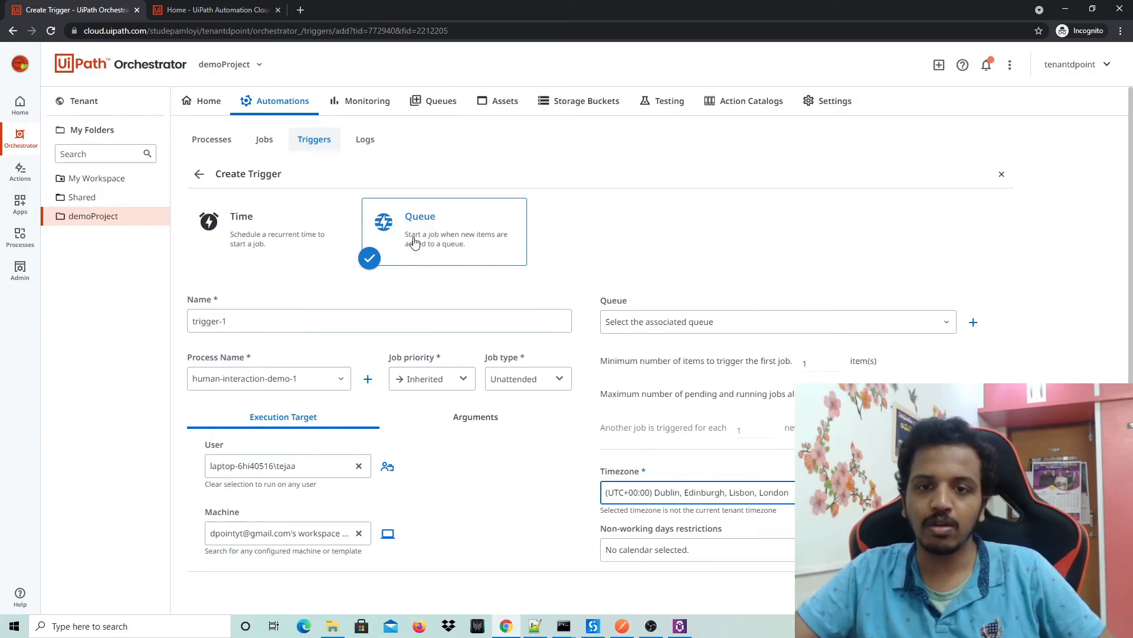
Create a queue named queue-1 as the trigger's associated queue, keeping its default options, and save the trigger.
{"action": "left_click", "coordinate": [655, 319]}
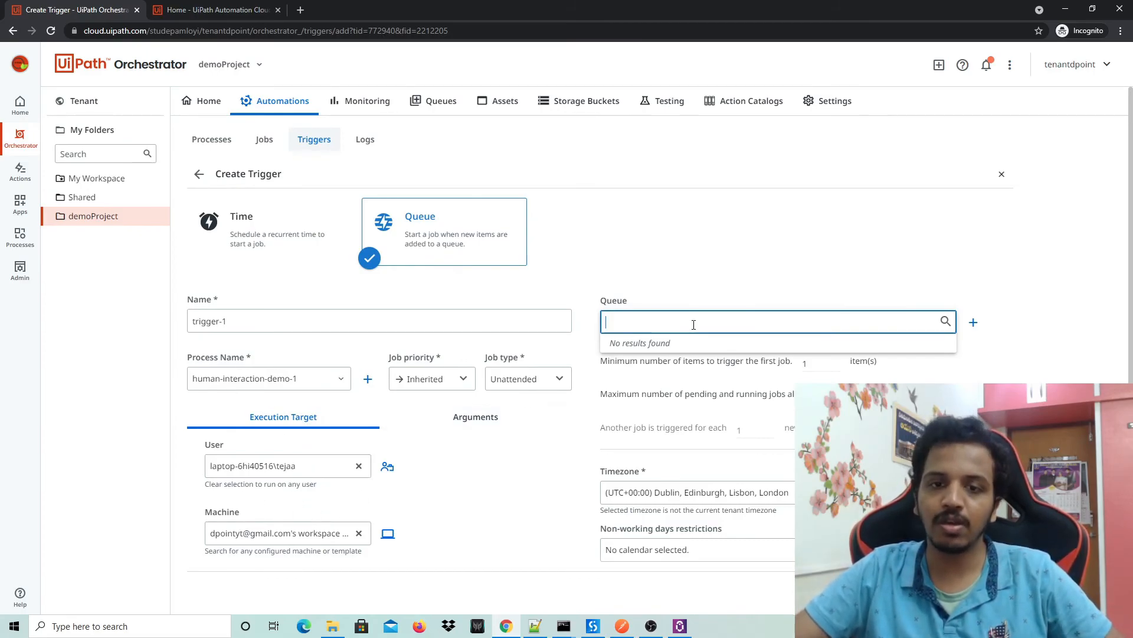
{"action": "left_click", "coordinate": [974, 322]}
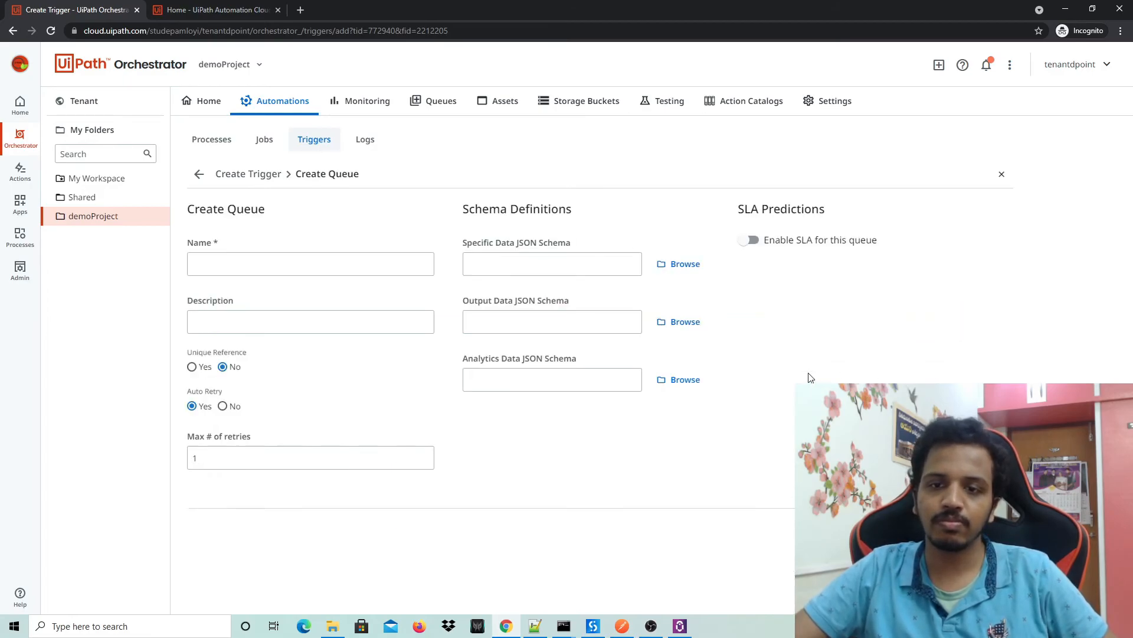
{"action": "type", "text": "querue"}
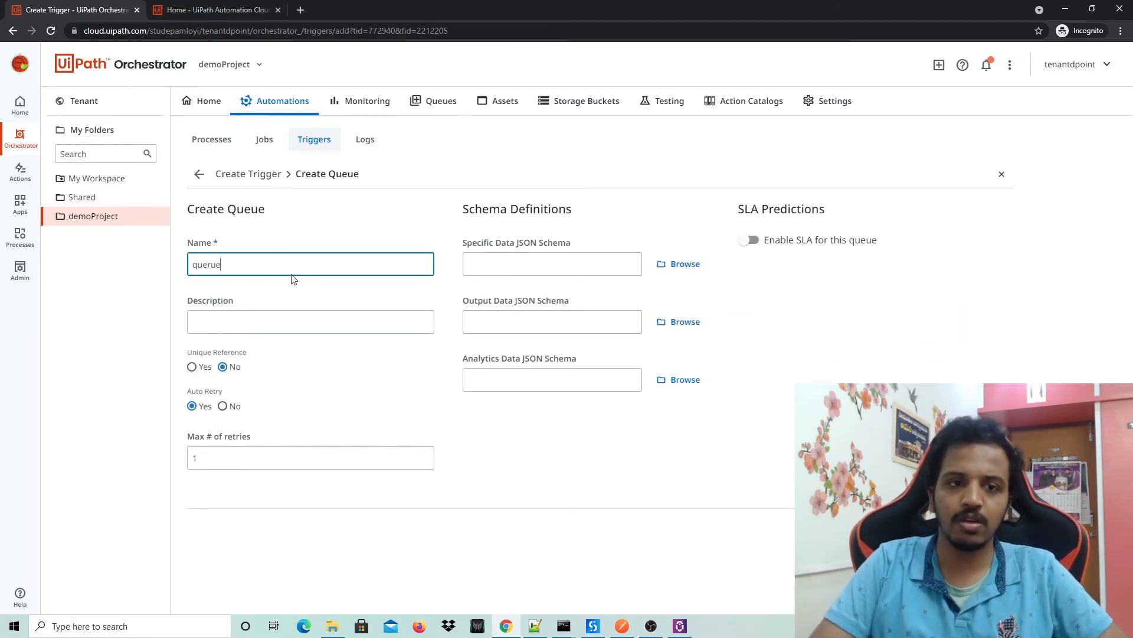
{"action": "key", "text": "BackSpace"}
{"action": "key", "text": "BackSpace"}
{"action": "key", "text": "BackSpace"}
{"action": "type", "text": "eu"}
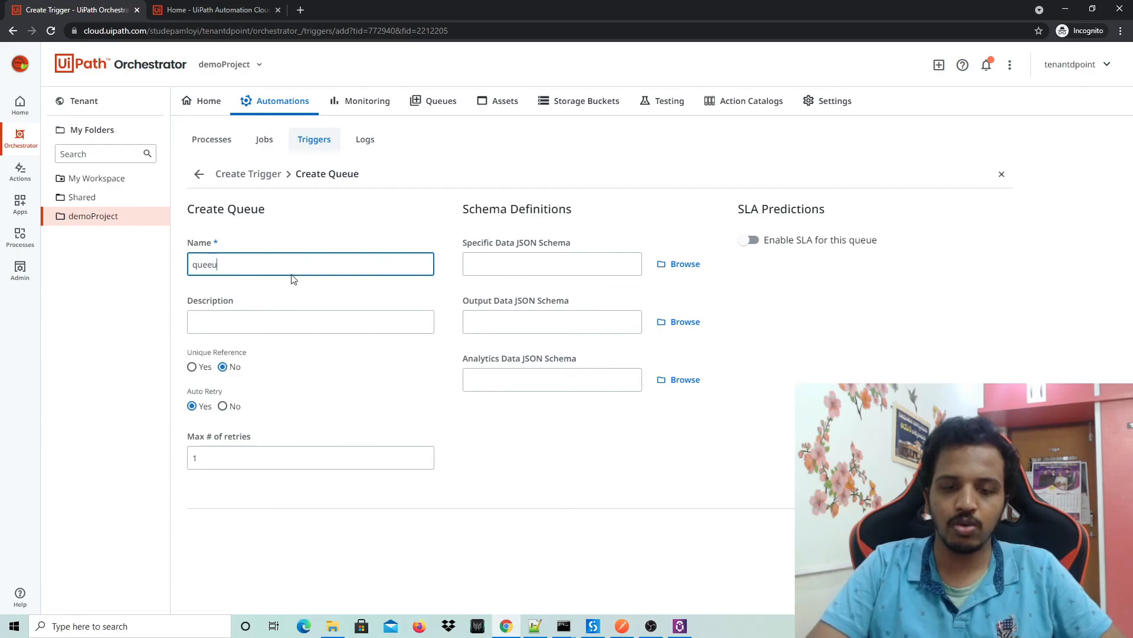
{"action": "key", "text": "BackSpace"}
{"action": "key", "text": "BackSpace"}
{"action": "type", "text": "ue-1"}
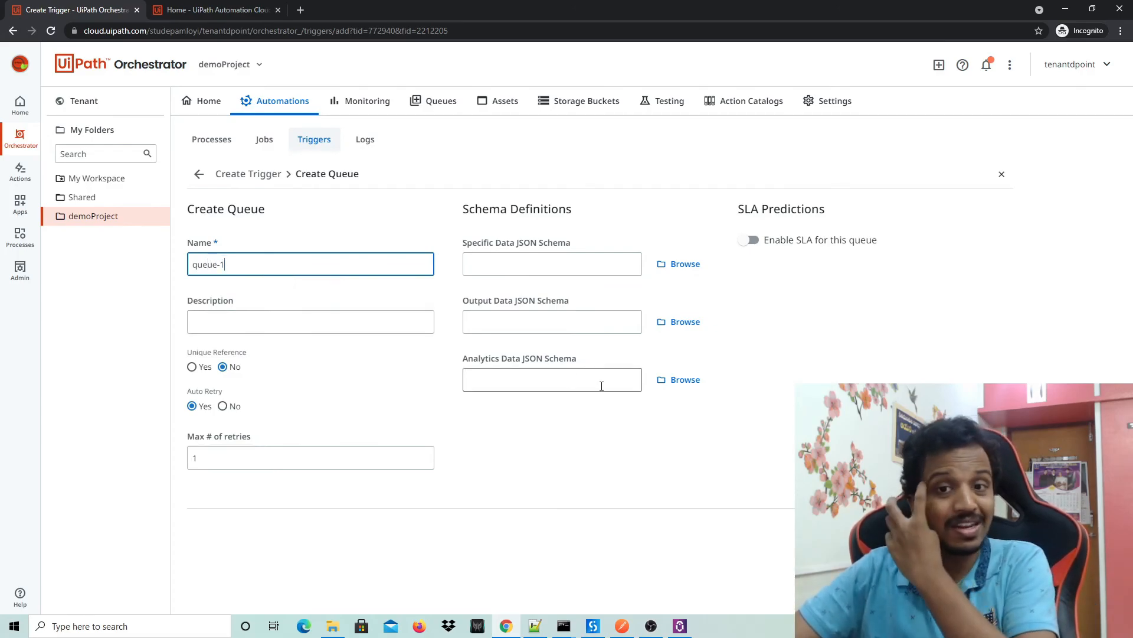
{"action": "left_click", "coordinate": [991, 531]}
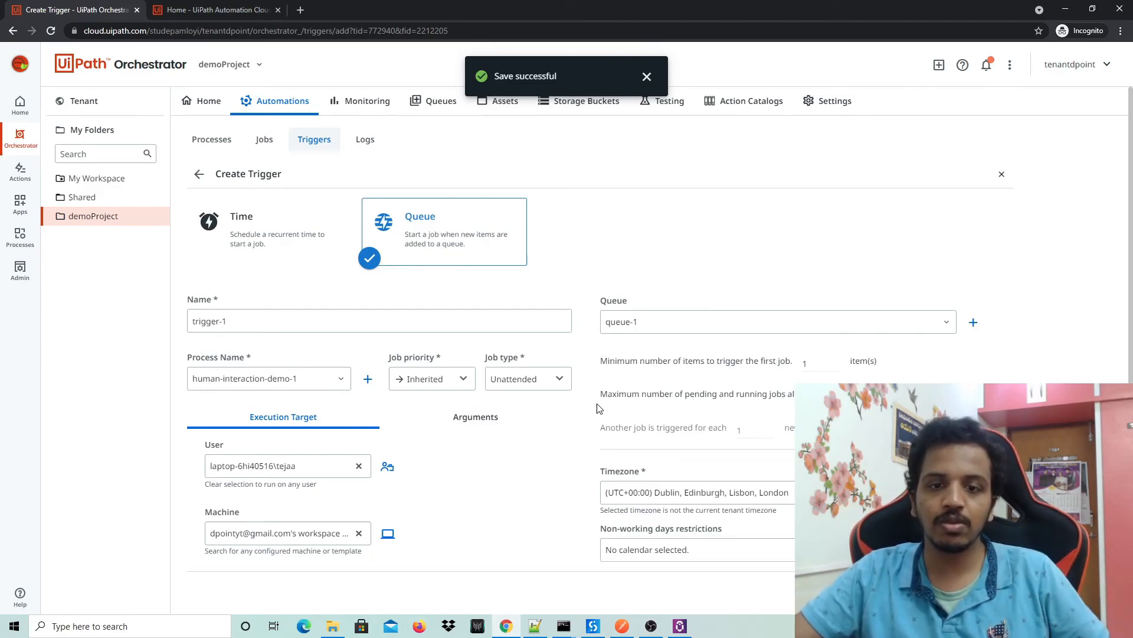
{"action": "scroll", "coordinate": [614, 399], "scroll_direction": "down", "scroll_amount": 1}
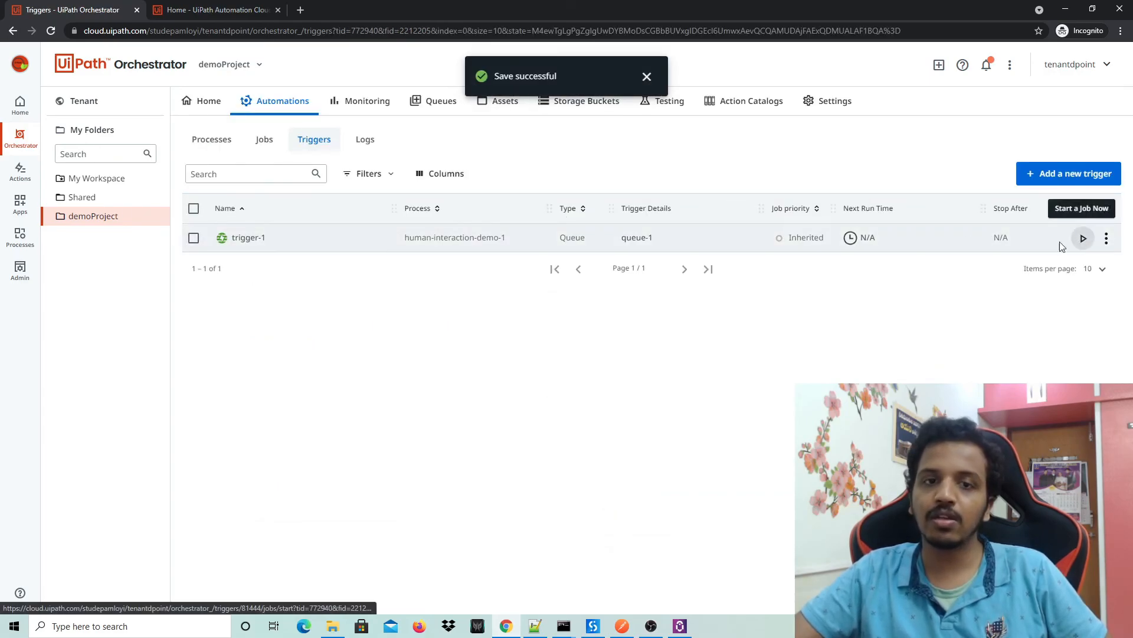
Examine the queues in demoProject and the transactions of queue-1, and return to the folder's process list.
{"action": "left_click", "coordinate": [429, 111]}
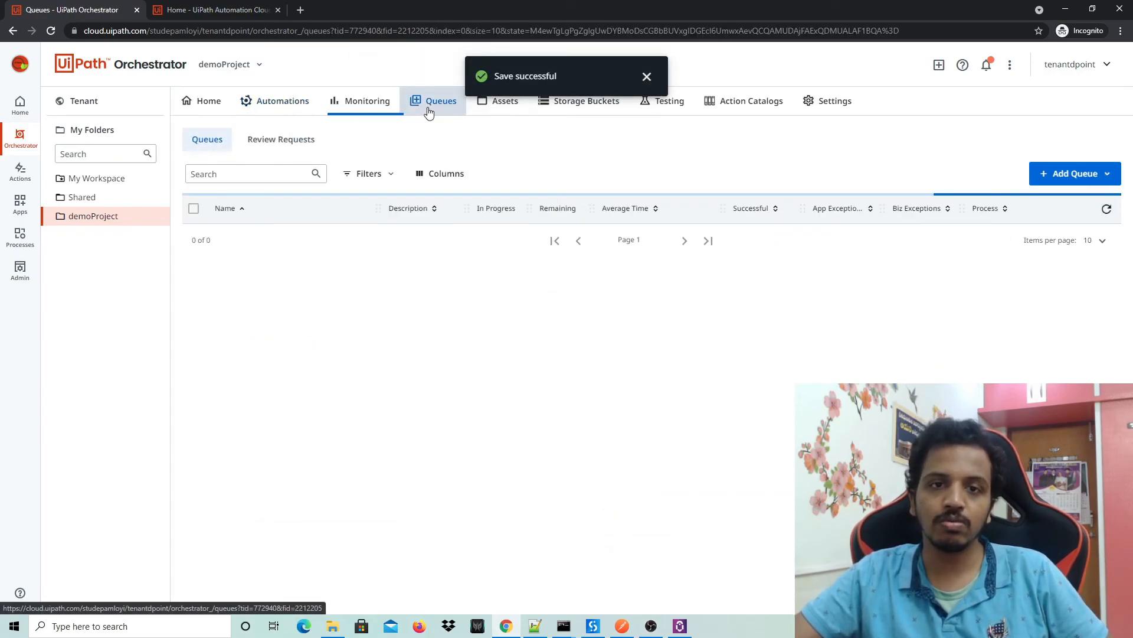
{"action": "left_click", "coordinate": [647, 77]}
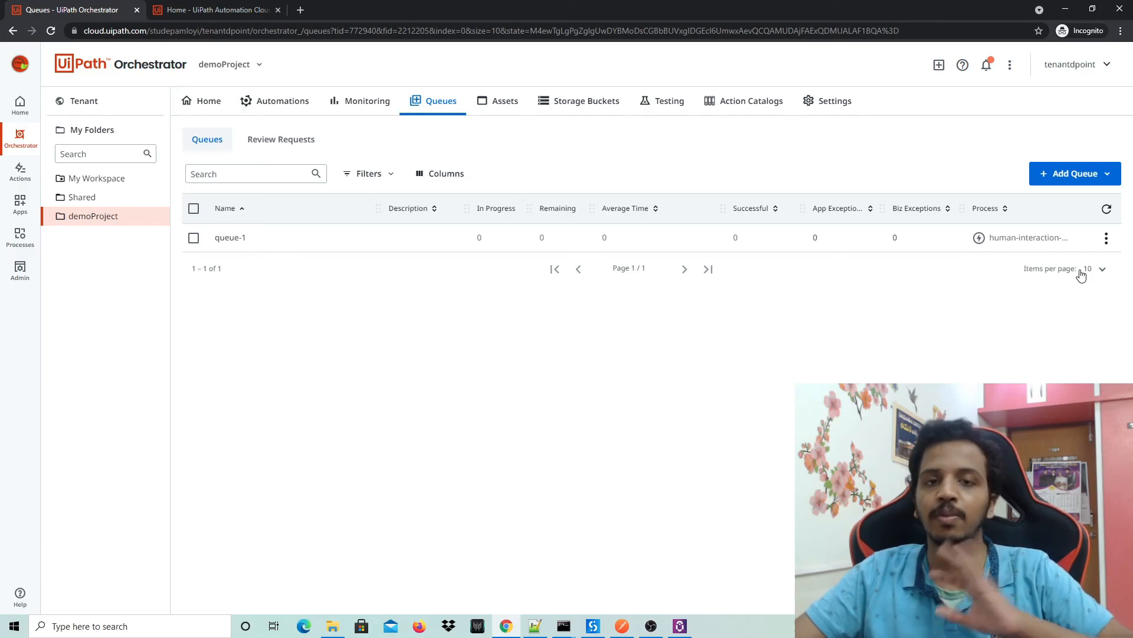
{"action": "left_click", "coordinate": [1107, 239]}
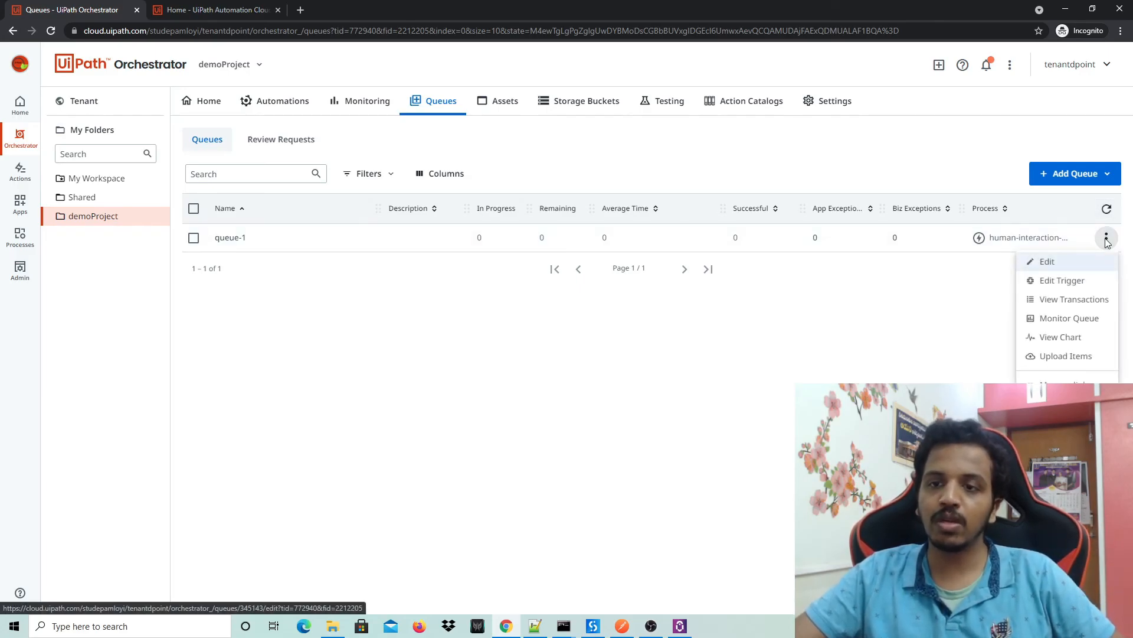
{"action": "left_click", "coordinate": [1070, 300]}
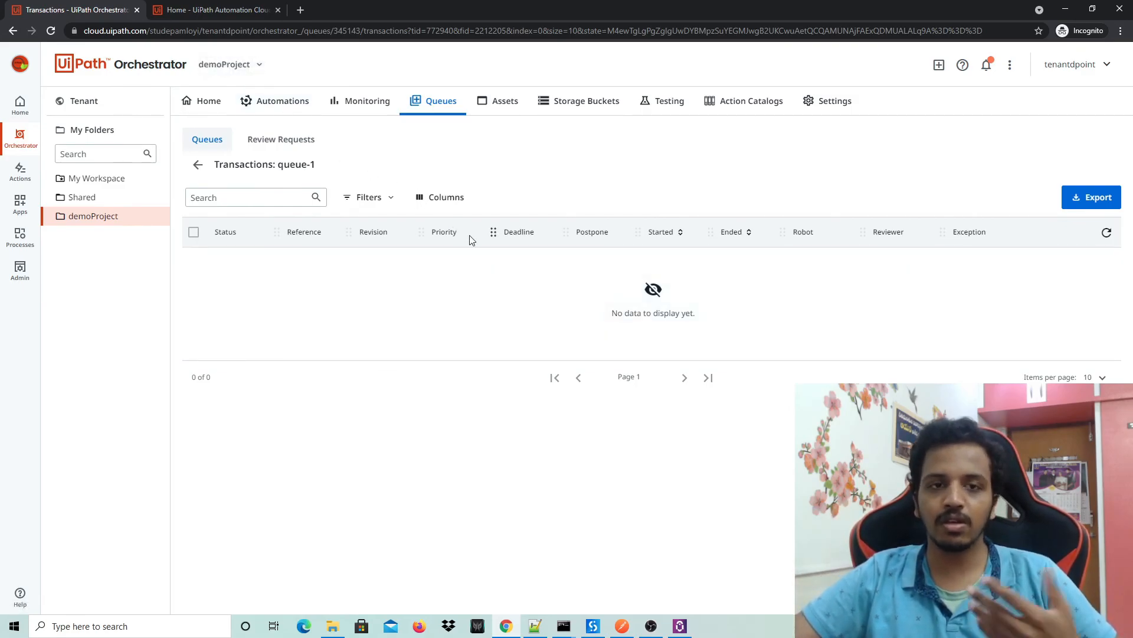
{"action": "left_click", "coordinate": [282, 114]}
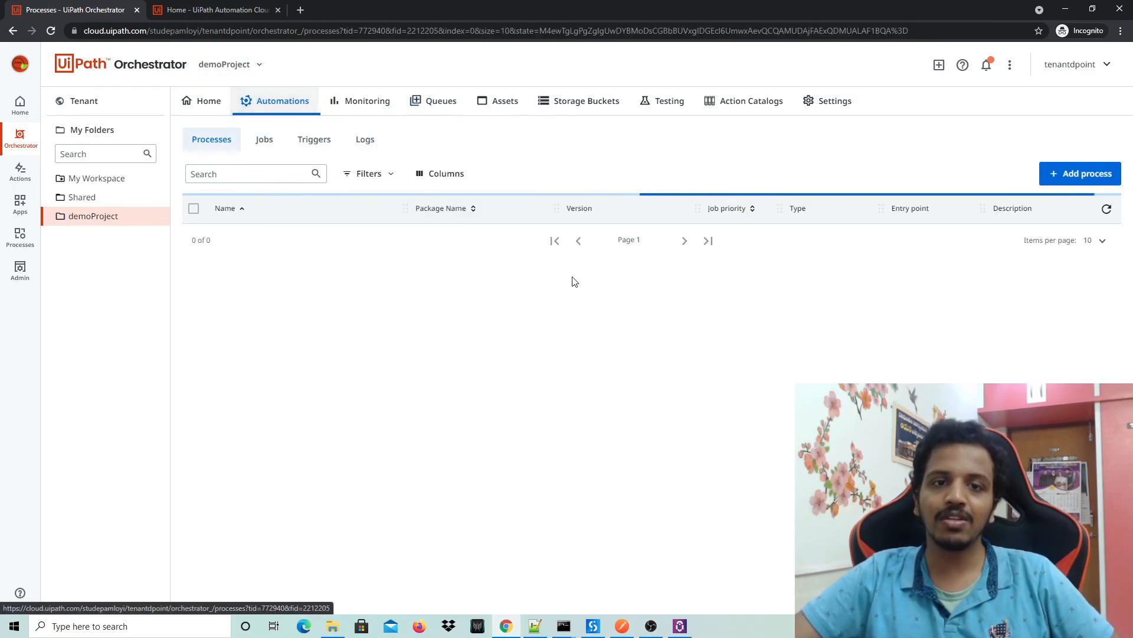